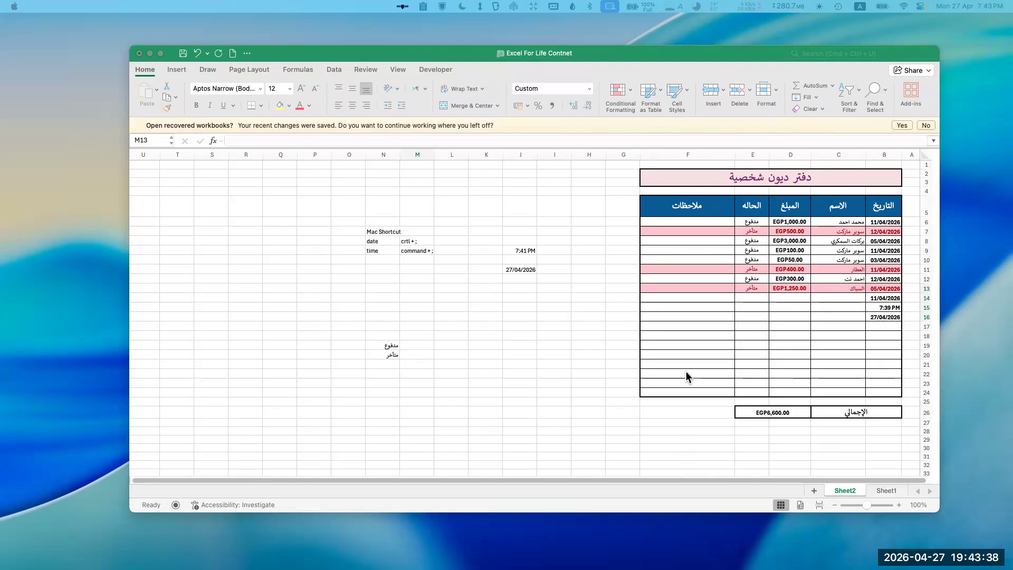
Step: Switch to Chrome and look through the YouTube search results for the channel's latest Excel lessons
{"action": "key", "text": "ctrl+Right"}
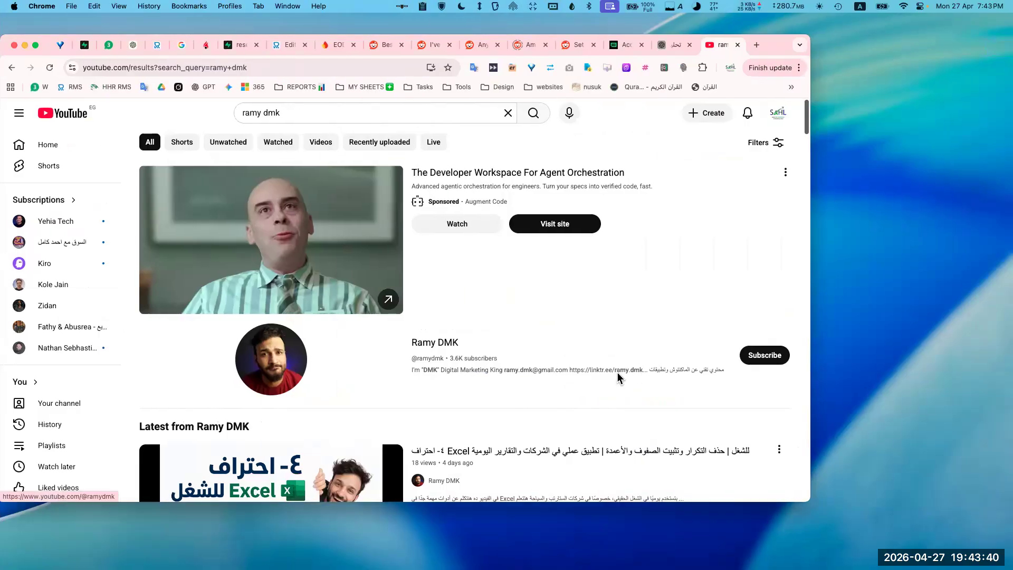
{"action": "scroll", "coordinate": [289, 293], "scroll_direction": "down", "scroll_amount": 3}
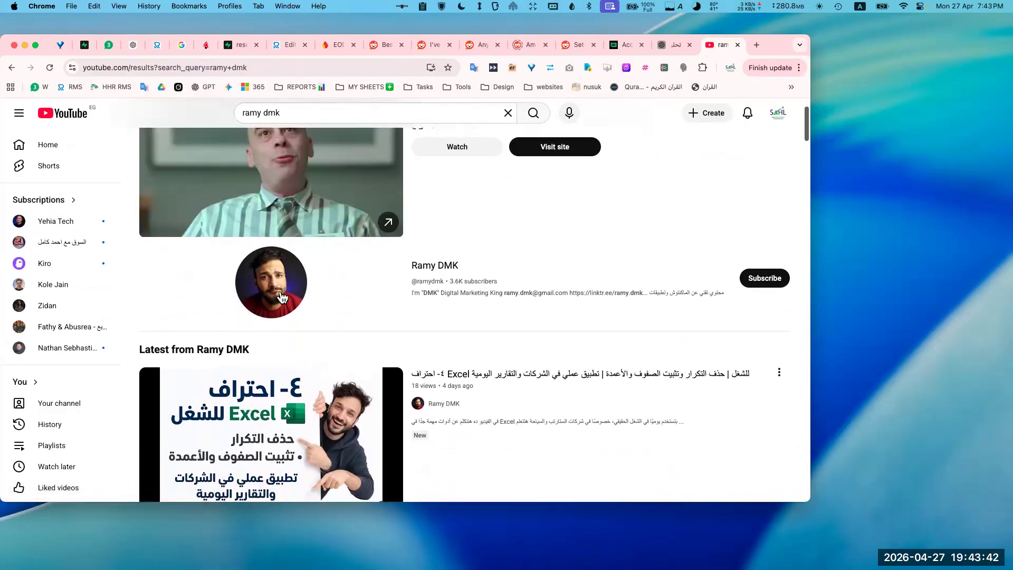
{"action": "scroll", "coordinate": [317, 356], "scroll_direction": "down", "scroll_amount": 3}
{"action": "scroll", "coordinate": [321, 347], "scroll_direction": "down", "scroll_amount": 3}
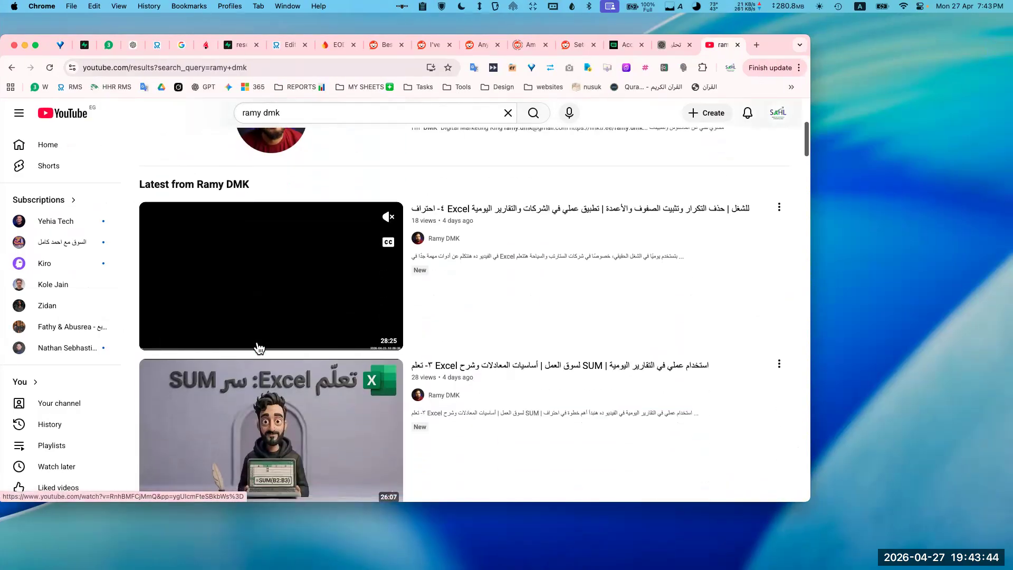
{"action": "scroll", "coordinate": [484, 416], "scroll_direction": "down", "scroll_amount": 3}
{"action": "scroll", "coordinate": [459, 379], "scroll_direction": "up", "scroll_amount": 3}
{"action": "scroll", "coordinate": [538, 256], "scroll_direction": "up", "scroll_amount": 2}
{"action": "scroll", "coordinate": [558, 296], "scroll_direction": "down", "scroll_amount": 1}
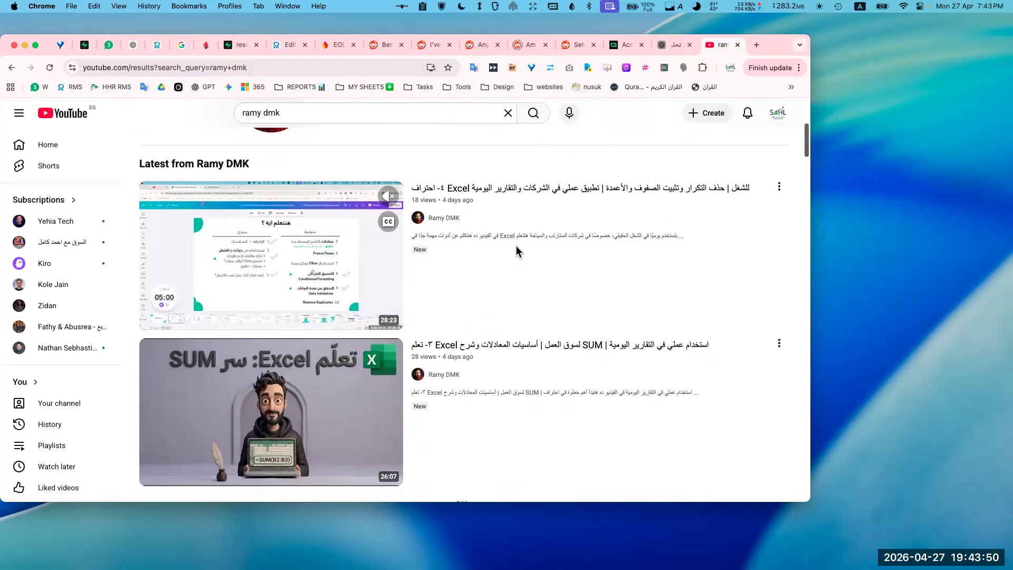
{"action": "scroll", "coordinate": [496, 268], "scroll_direction": "down", "scroll_amount": 2}
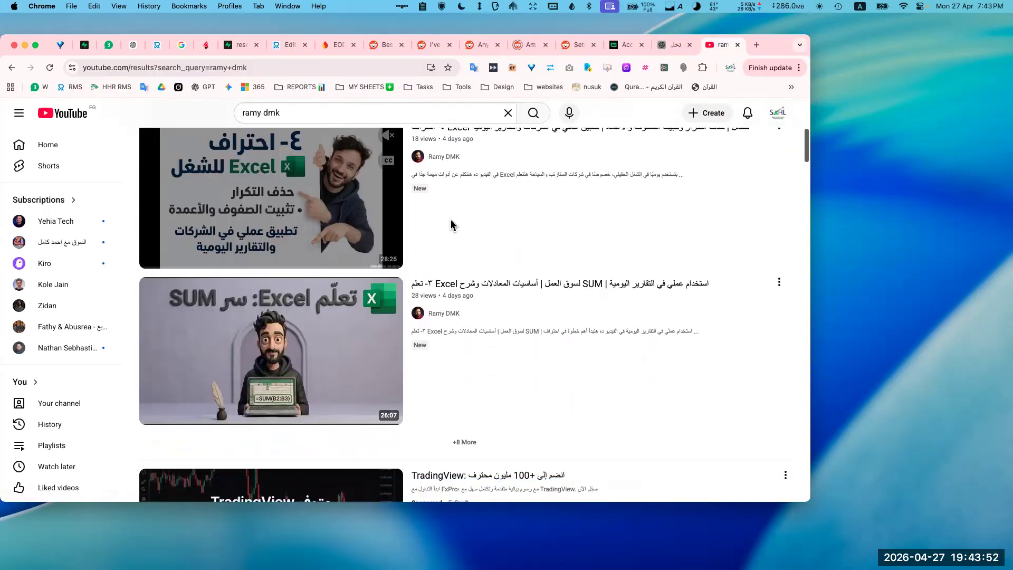
{"action": "scroll", "coordinate": [454, 227], "scroll_direction": "up", "scroll_amount": 3}
{"action": "scroll", "coordinate": [471, 203], "scroll_direction": "up", "scroll_amount": 4}
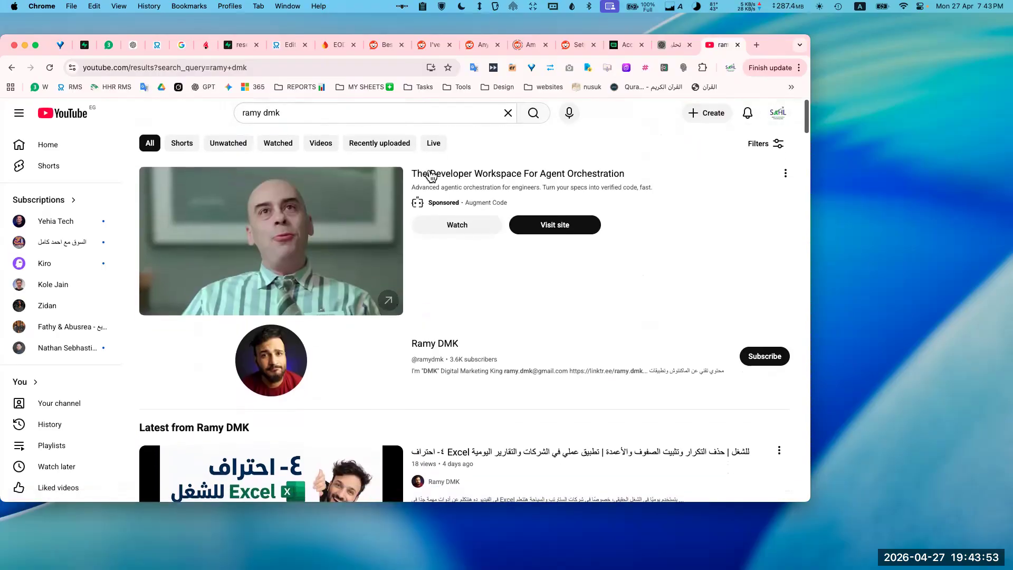
Step: Open the channel page from the search results and look through its playlists, including the Excel course
{"action": "left_click", "coordinate": [430, 343]}
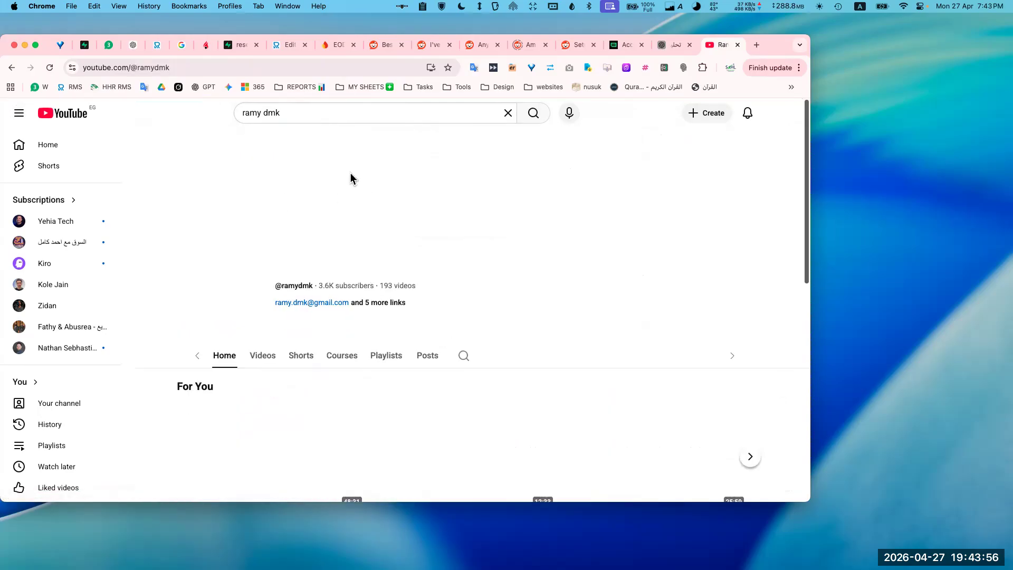
{"action": "left_click", "coordinate": [345, 343]}
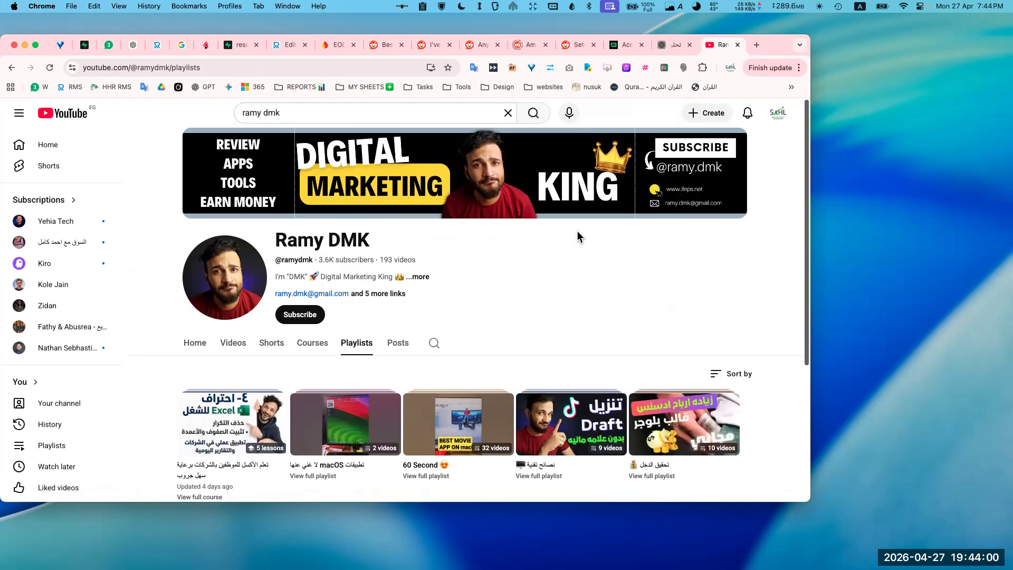
{"action": "scroll", "coordinate": [579, 235], "scroll_direction": "down", "scroll_amount": 2}
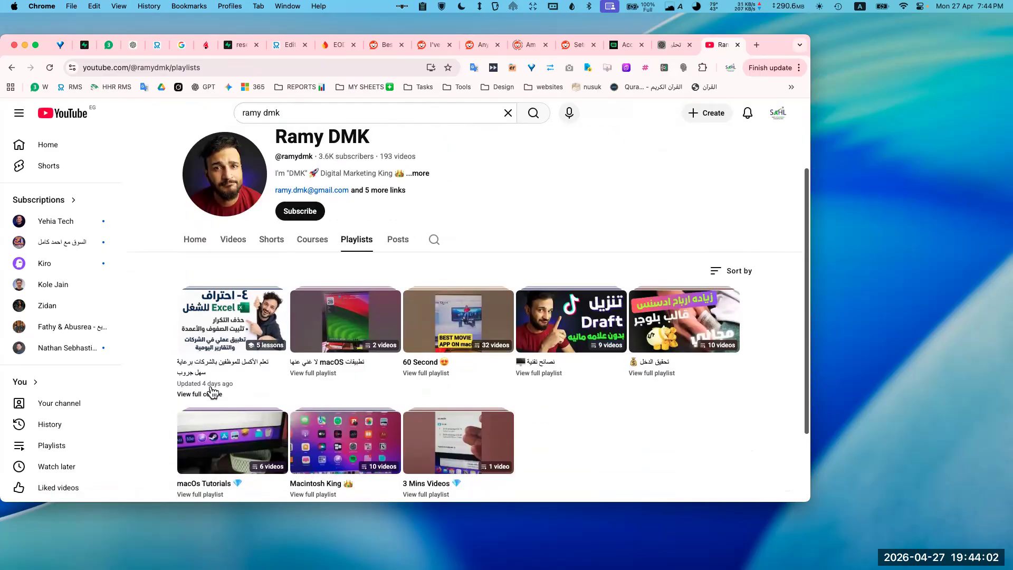
{"action": "mouse_move", "coordinate": [252, 343]}
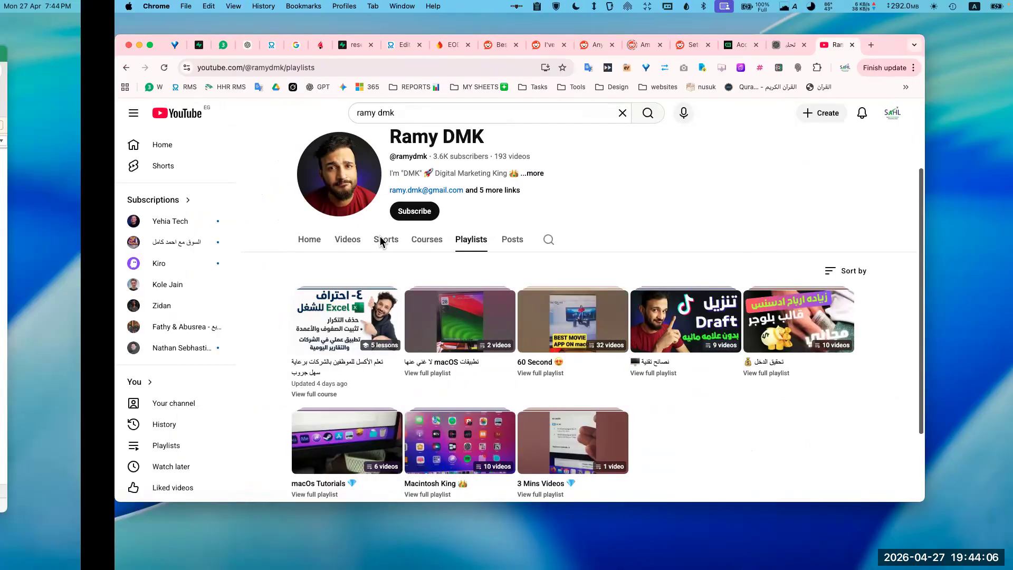
Step: Switch back to Excel and examine the status dropdown options in cell E6 of the debt ledger
{"action": "key", "text": "ctrl+Left"}
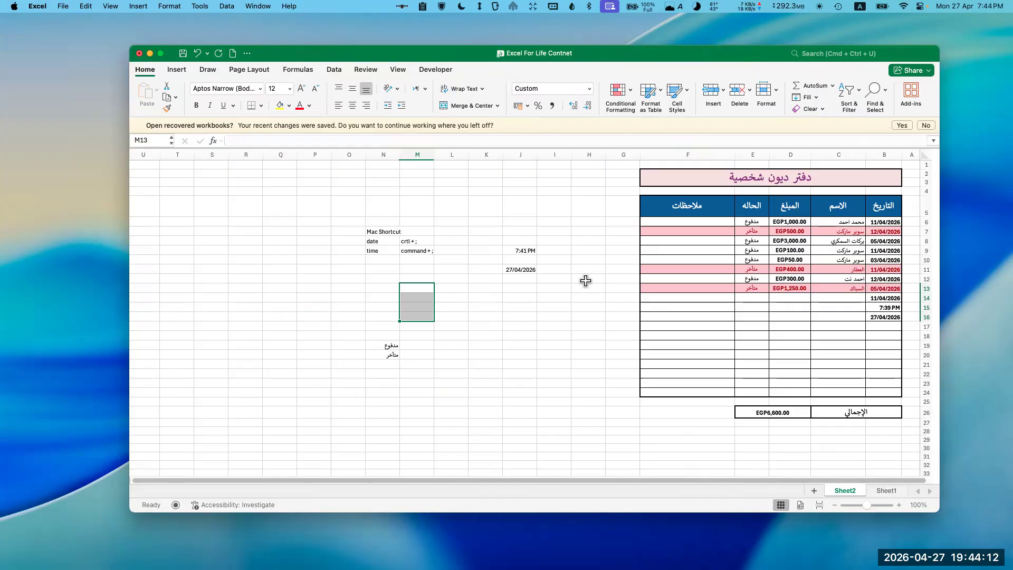
{"action": "left_click", "coordinate": [749, 219]}
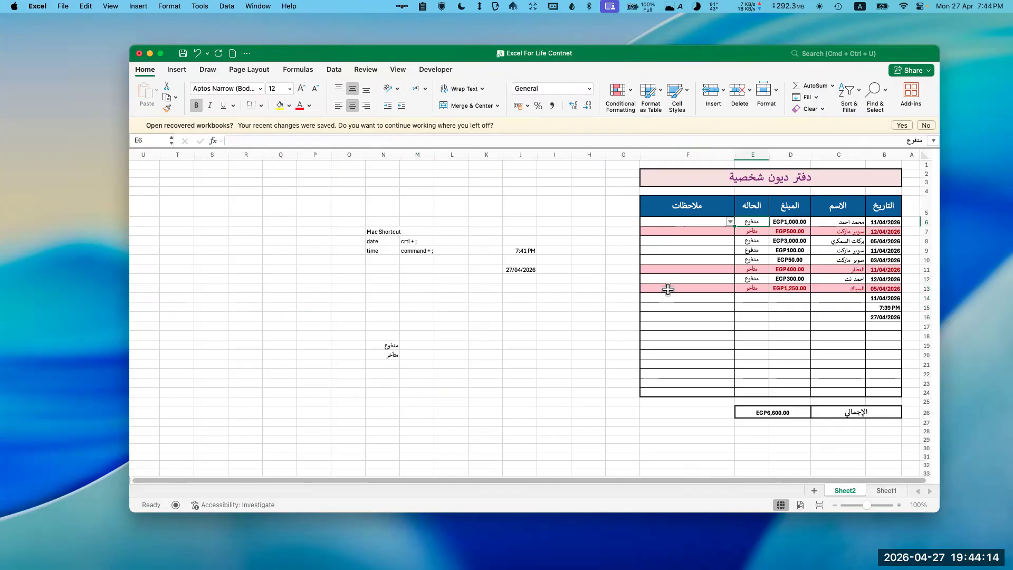
{"action": "left_click", "coordinate": [732, 335]}
{"action": "left_click", "coordinate": [723, 214]}
{"action": "left_click", "coordinate": [724, 222]}
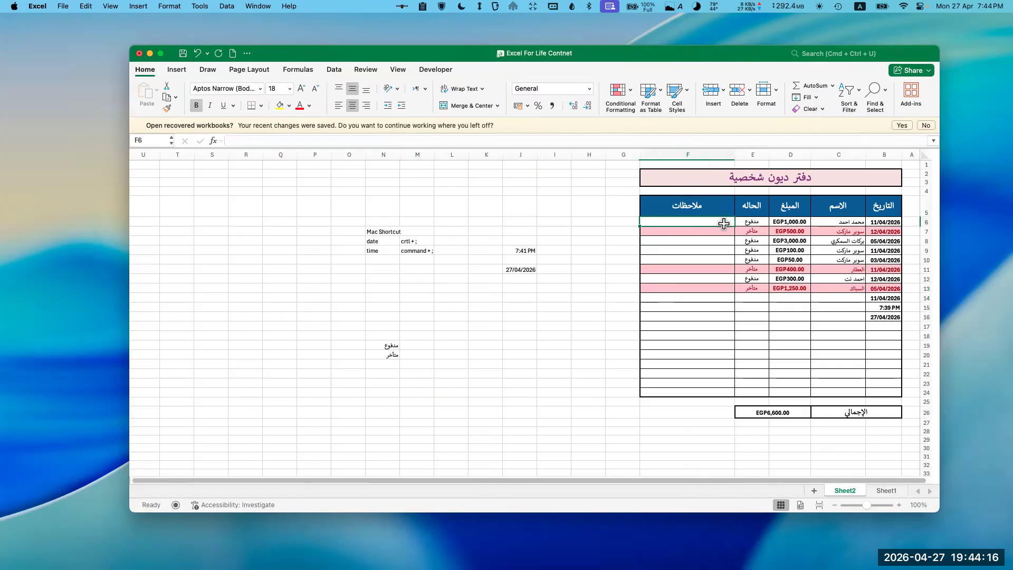
{"action": "left_click", "coordinate": [725, 231]}
{"action": "left_click", "coordinate": [746, 220]}
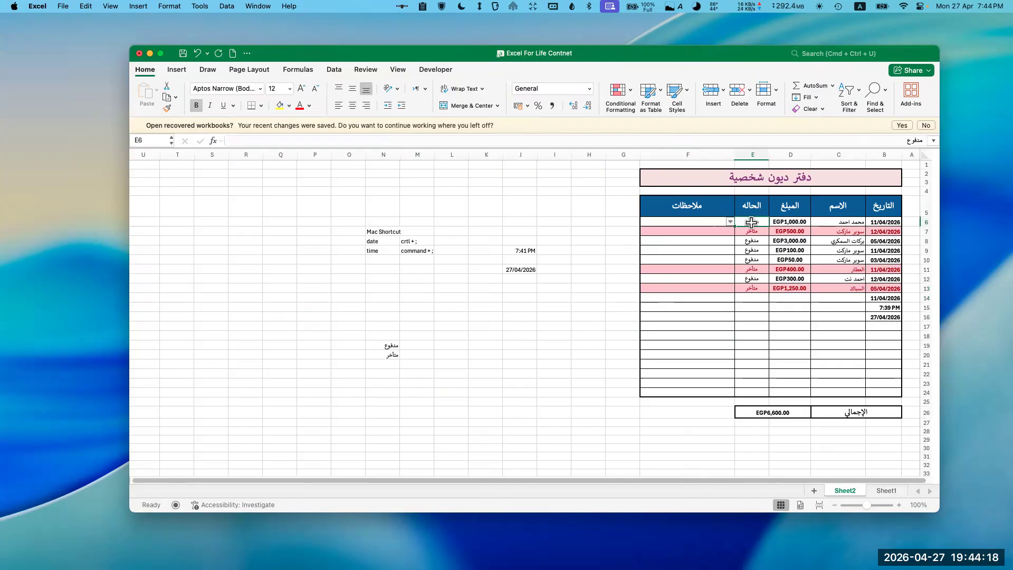
{"action": "left_click", "coordinate": [730, 222]}
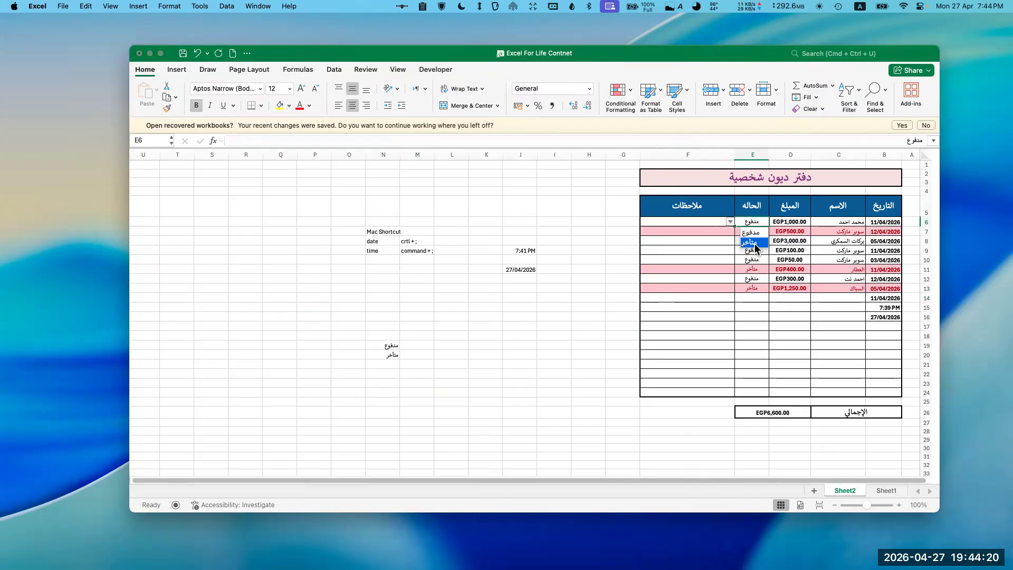
{"action": "left_click", "coordinate": [804, 250]}
{"action": "left_click", "coordinate": [805, 250]}
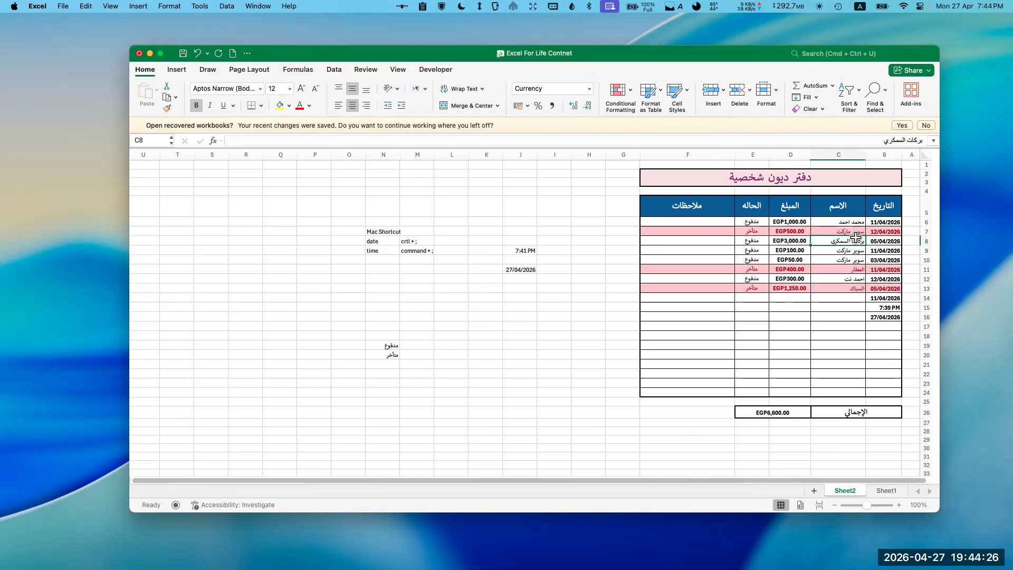
Step: Enter the =NOW() formula in cell J16, below the sample time and date cells
{"action": "left_click", "coordinate": [882, 222]}
{"action": "left_click", "coordinate": [883, 308]}
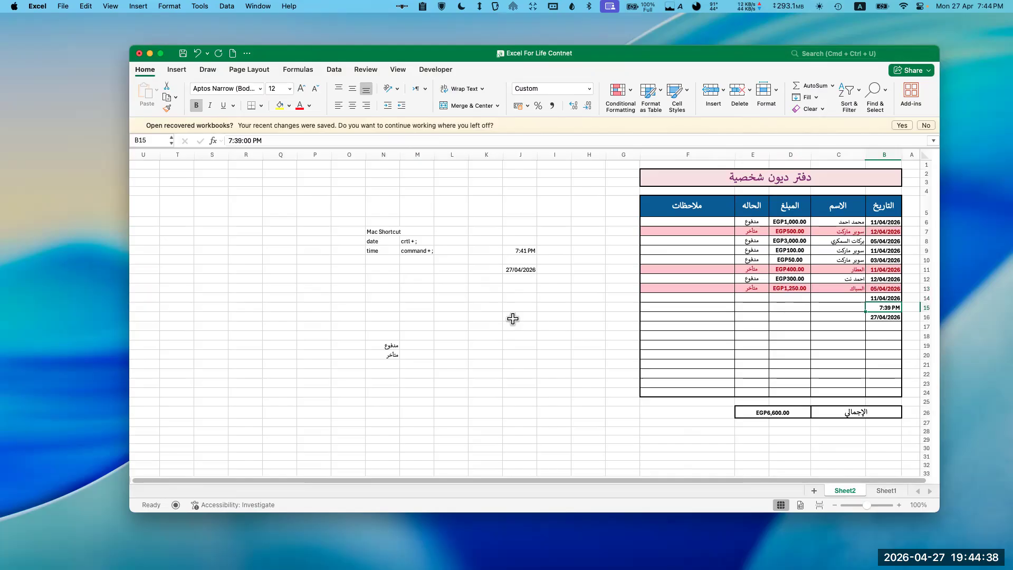
{"action": "left_click", "coordinate": [519, 273]}
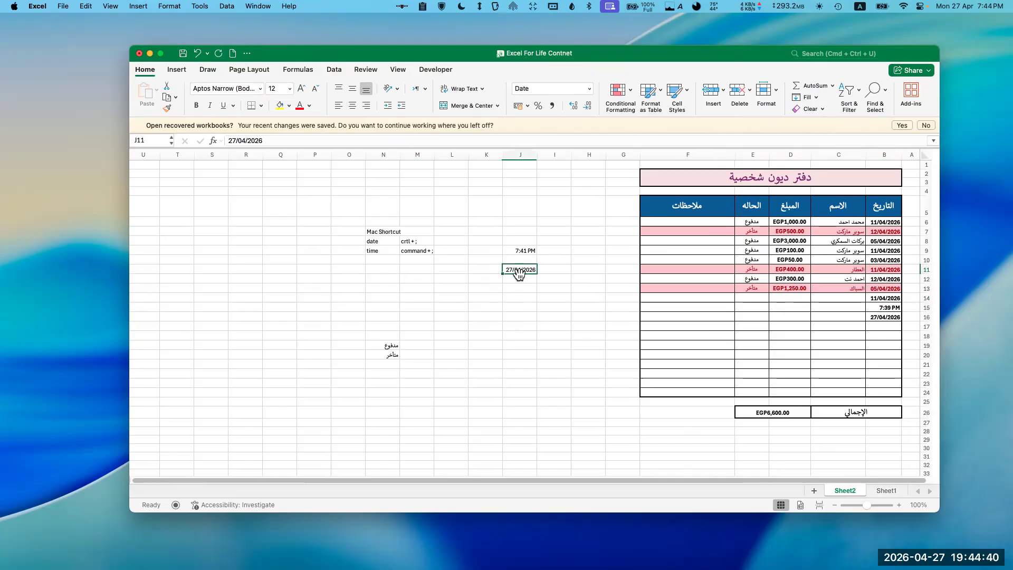
{"action": "left_click", "coordinate": [529, 250]}
{"action": "left_click", "coordinate": [528, 318]}
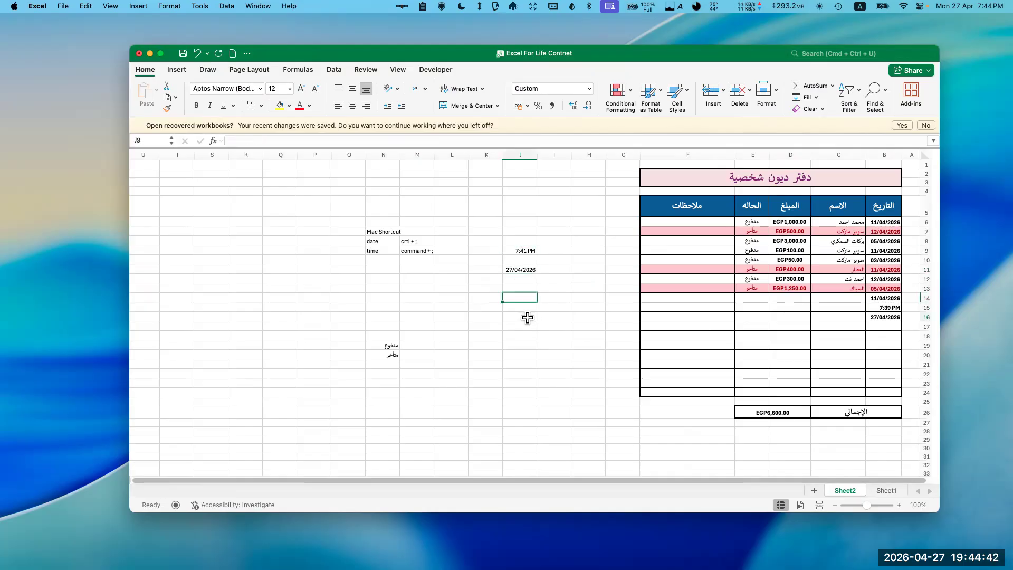
{"action": "type", "text": "=now"}
{"action": "key", "text": "Return"}
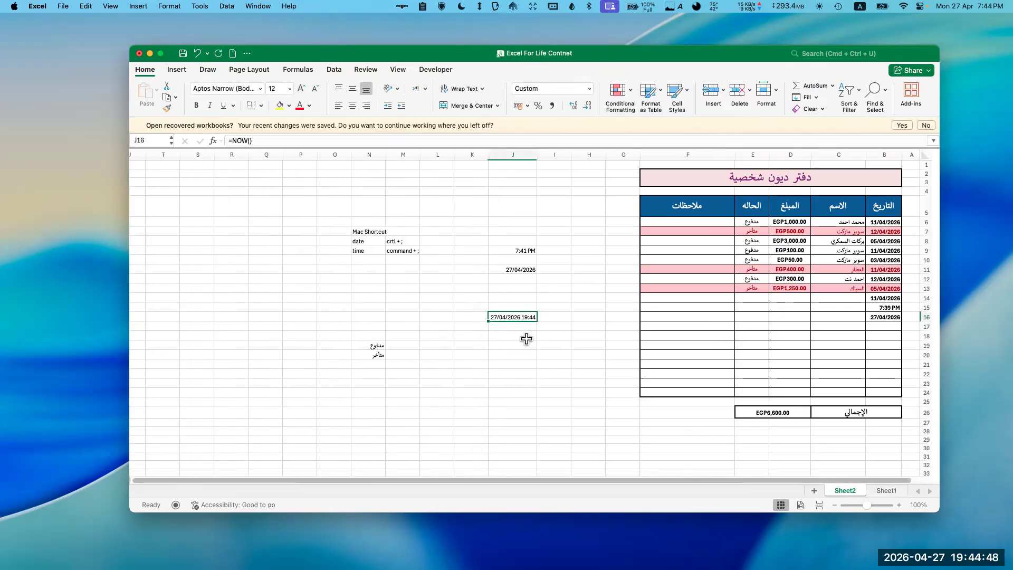
Step: Insert the current date in B17 and the current time in B19 as fixed values
{"action": "left_click", "coordinate": [887, 326]}
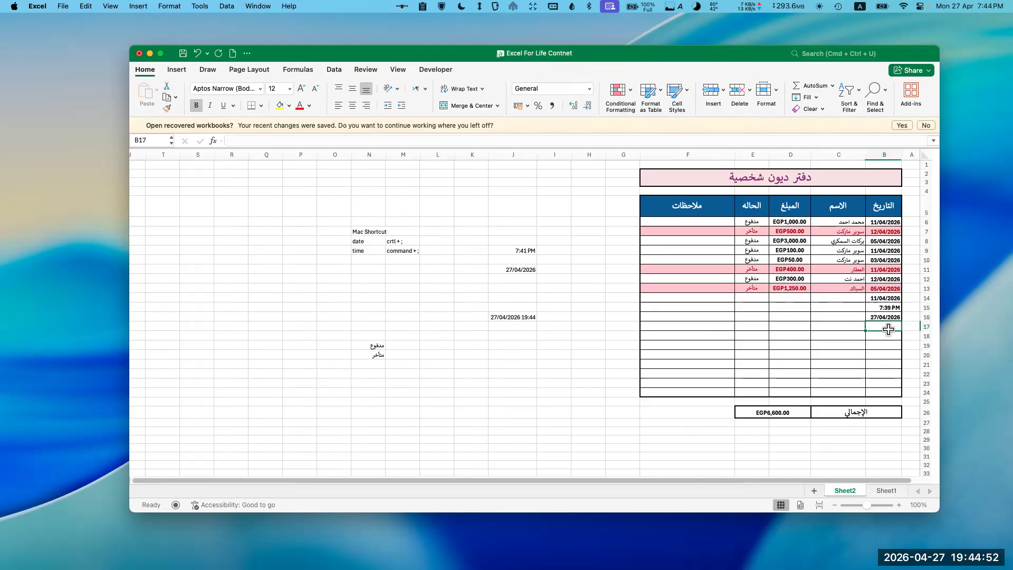
{"action": "key", "text": "ctrl+;"}
{"action": "left_click", "coordinate": [886, 344]}
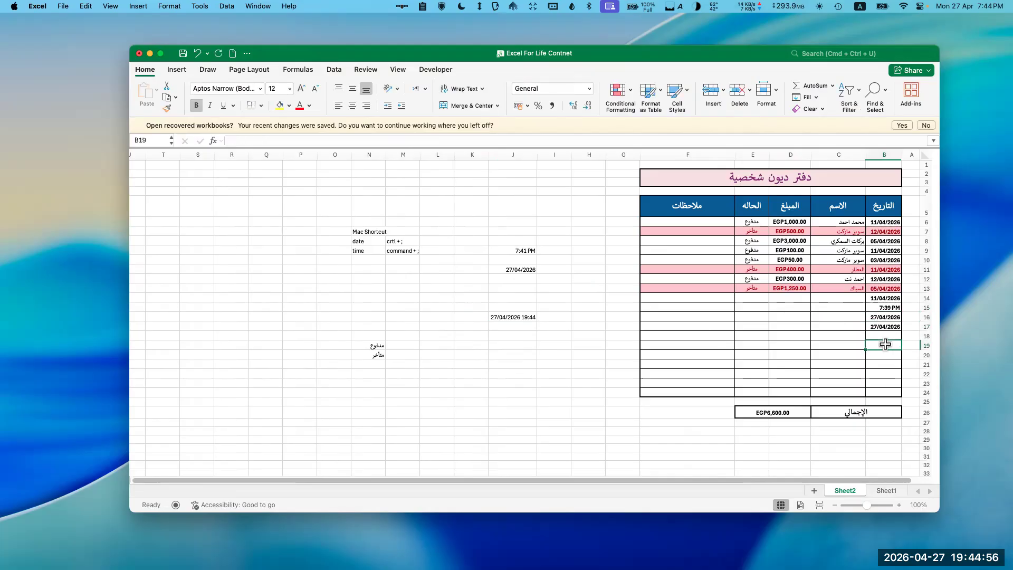
{"action": "key", "text": "super+;"}
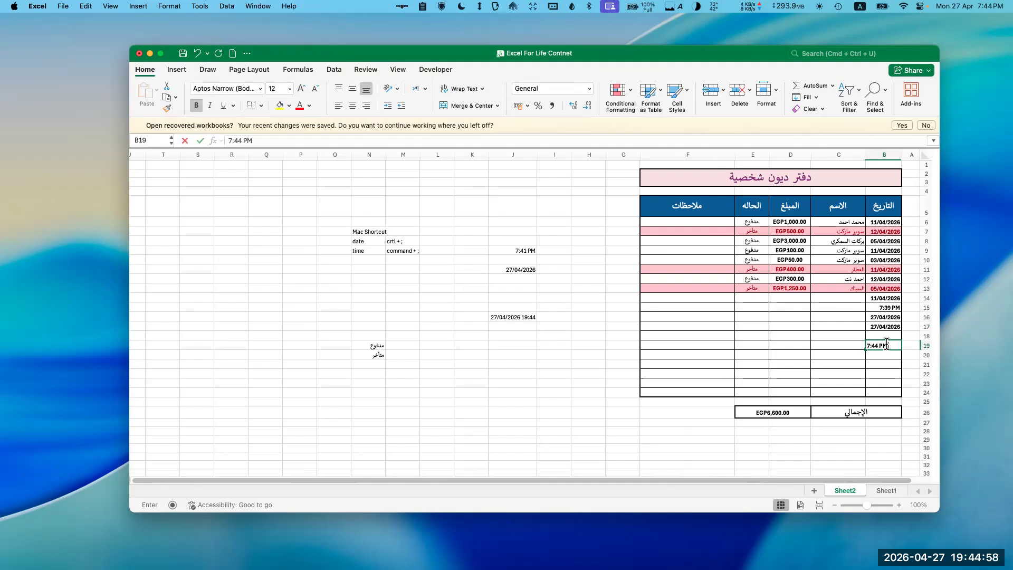
{"action": "key", "text": "Return"}
Step: Clear the date and time entries from B17:B19
{"action": "left_click_drag", "start_coordinate": [887, 345], "coordinate": [886, 326]}
{"action": "key", "text": "Delete"}
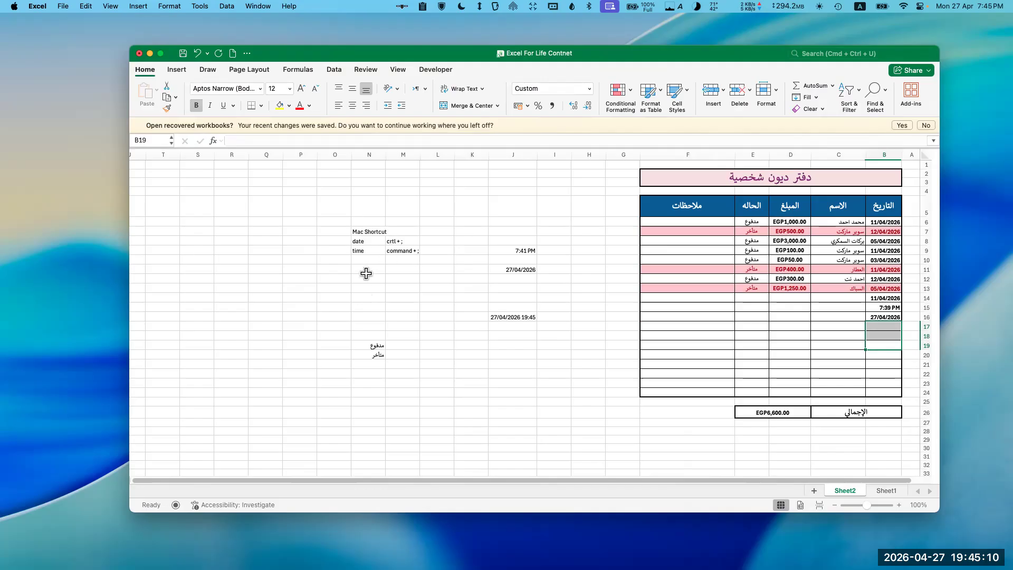
Step: Enter the shortcut note "ctrl + ;" in Q10 and copy the same text into Q11
{"action": "left_click", "coordinate": [264, 259]}
{"action": "type", "text": "ctr"}
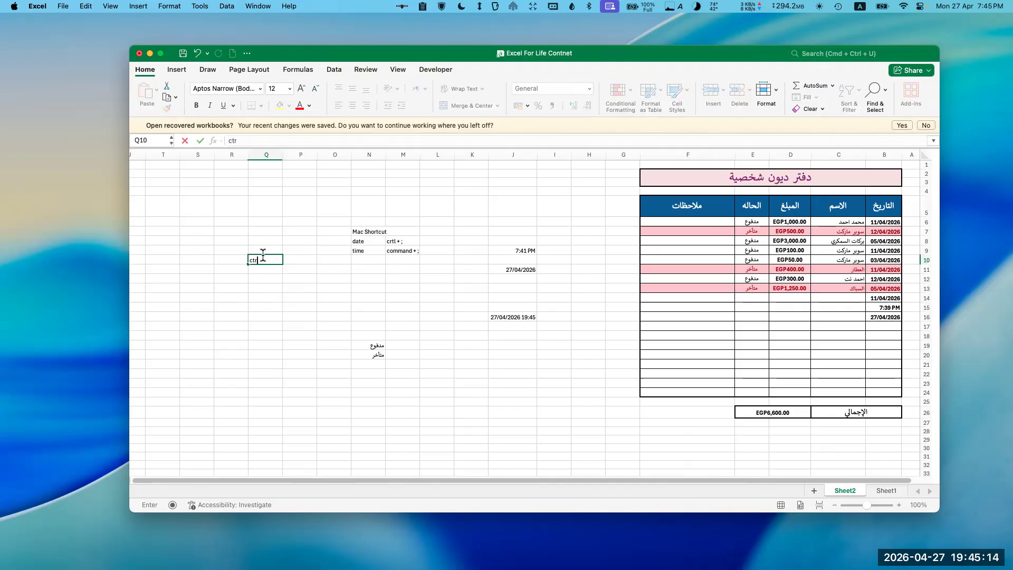
{"action": "type", "text": "l + ;"}
{"action": "key", "text": "super+a"}
{"action": "key", "text": "super+c"}
{"action": "key", "text": "Return"}
{"action": "key", "text": "super+v"}
{"action": "key", "text": "Return"}
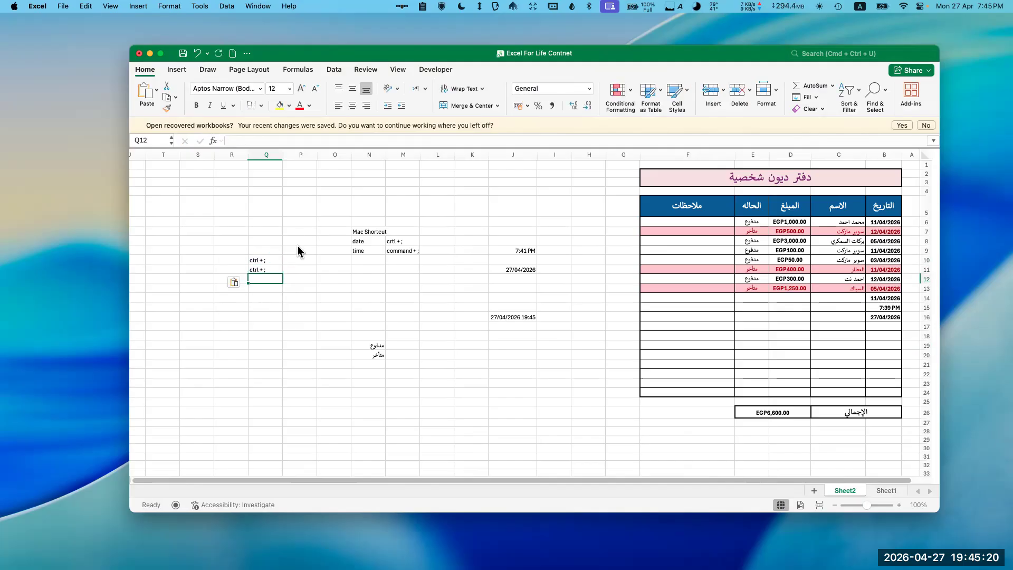
Step: Change the shortcut note in Q11 to "ctrl + shift + ;"
{"action": "double_click", "coordinate": [278, 270]}
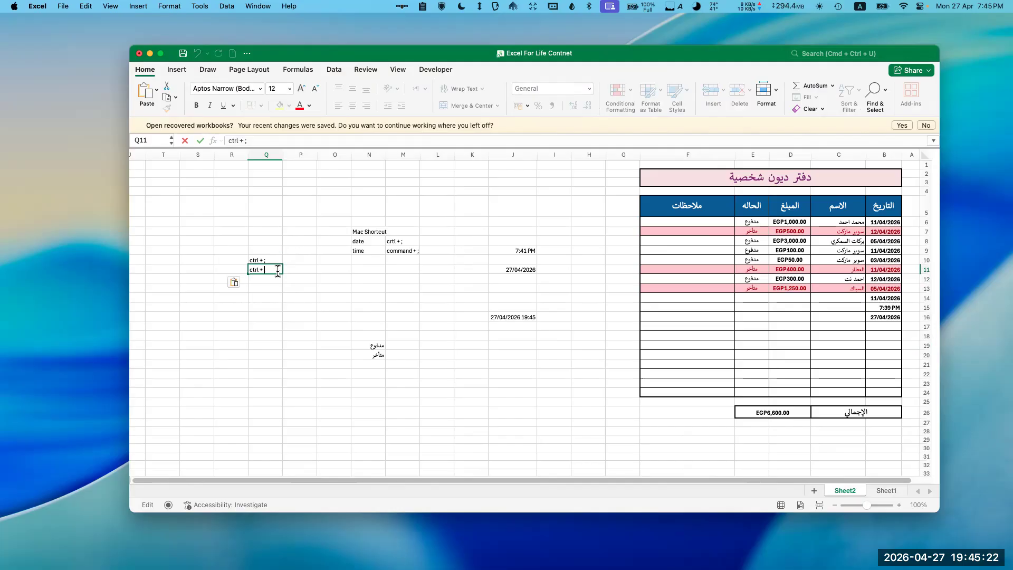
{"action": "type", "text": "shift +"}
{"action": "left_click", "coordinate": [271, 293]}
{"action": "left_click", "coordinate": [280, 270]}
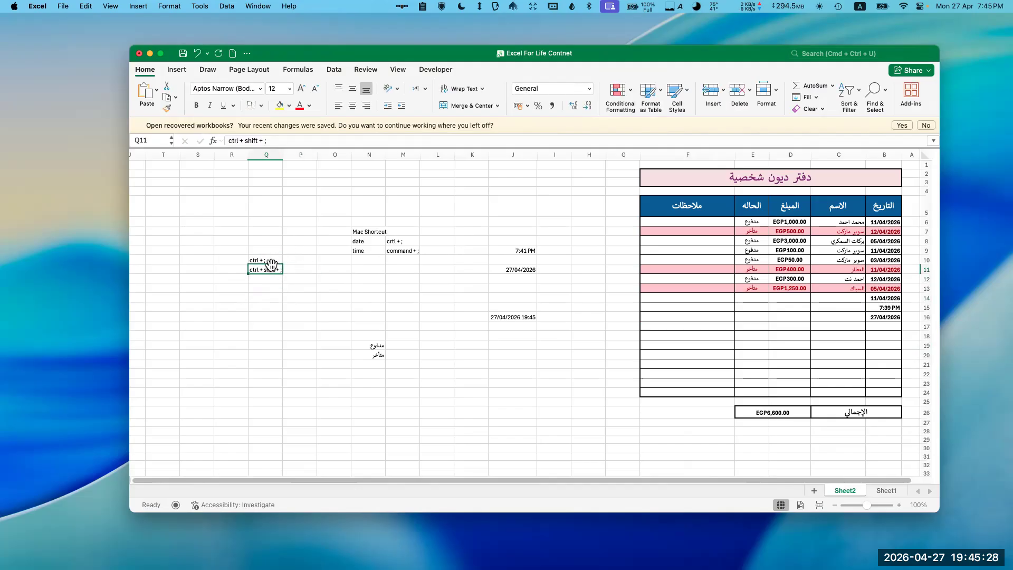
Step: Examine the NOW timestamp, the Q10 shortcut note and the status cells, and revisit the channel's playlists in Chrome
{"action": "left_click", "coordinate": [533, 316]}
{"action": "left_click", "coordinate": [259, 260]}
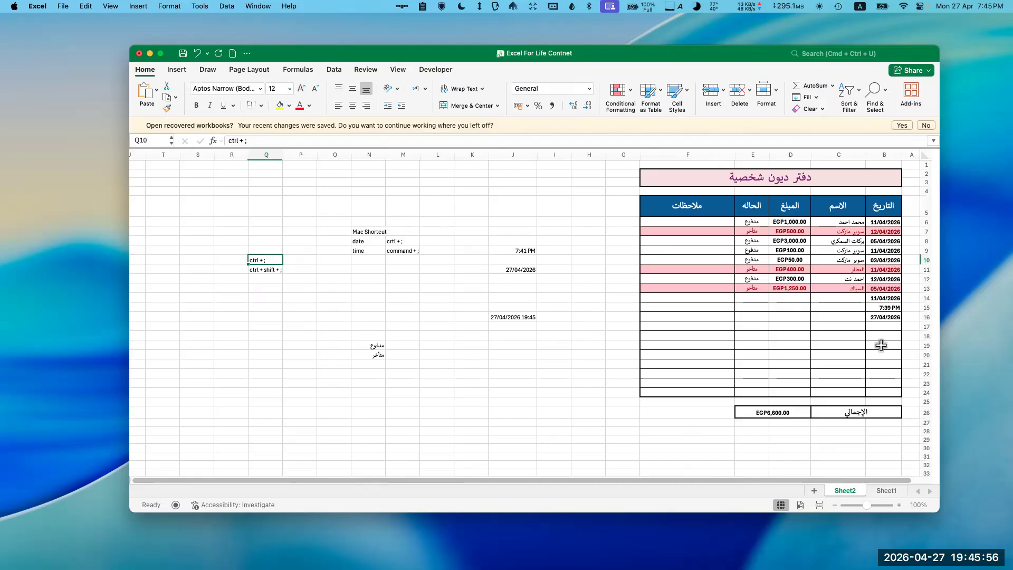
{"action": "left_click_drag", "start_coordinate": [751, 222], "coordinate": [758, 227]}
{"action": "double_click", "coordinate": [758, 225]}
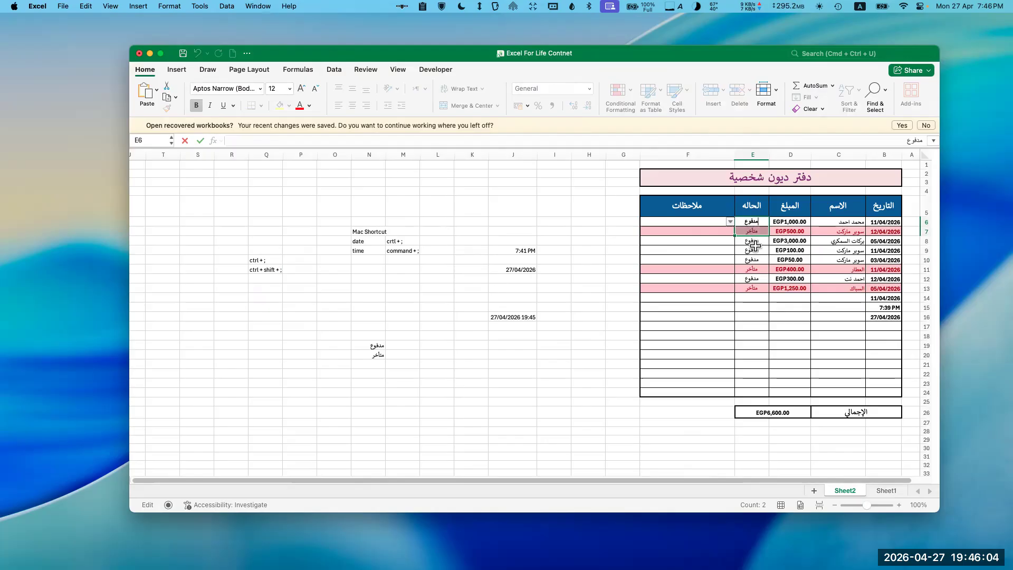
{"action": "left_click", "coordinate": [752, 250]}
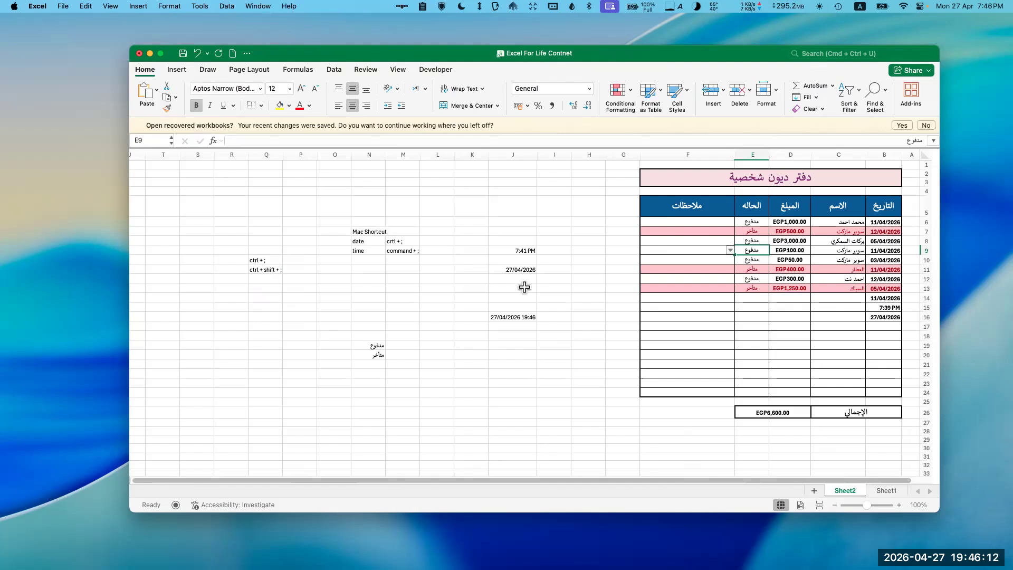
{"action": "key", "text": "ctrl+Right"}
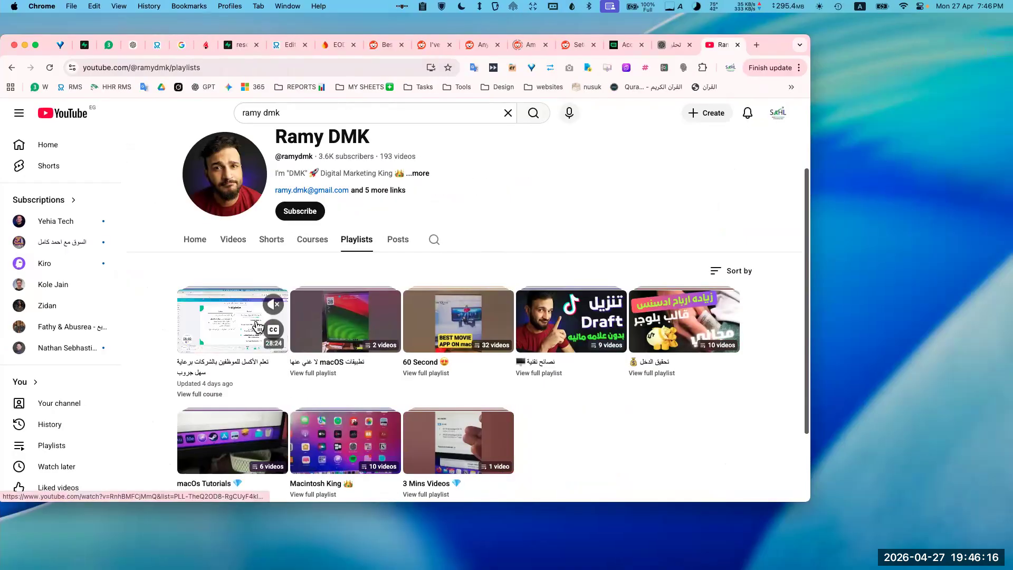
Step: Switch back to Excel and examine the course content list on Sheet1, including the Merge Across topic
{"action": "key", "text": "ctrl+Left"}
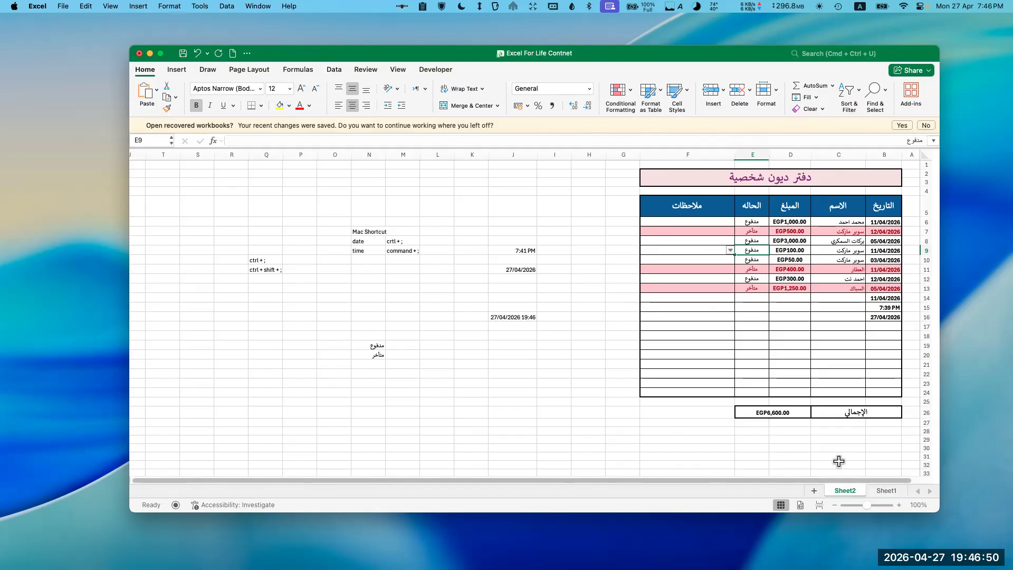
{"action": "left_click", "coordinate": [875, 491]}
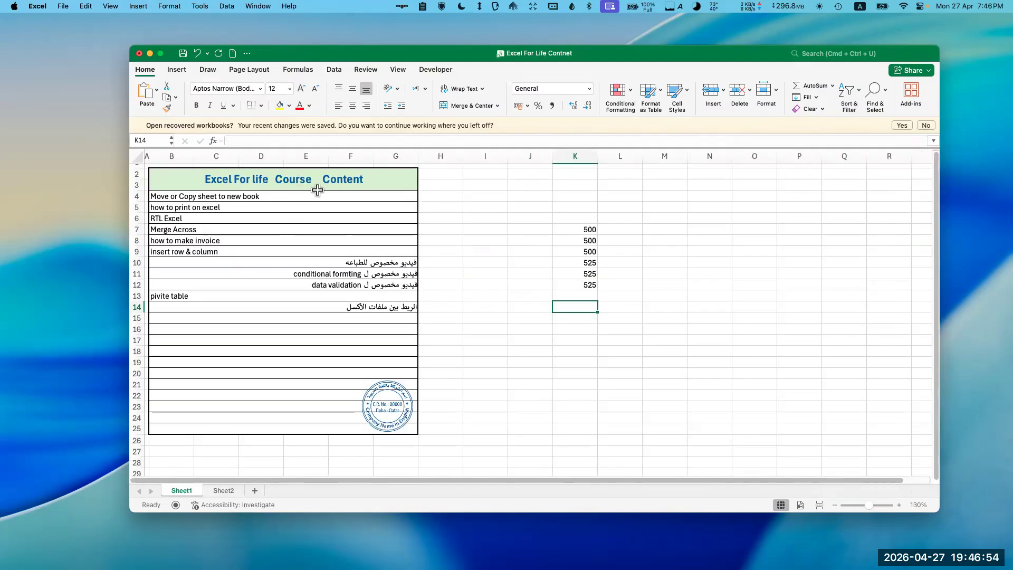
{"action": "left_click_drag", "start_coordinate": [316, 193], "coordinate": [324, 308]}
{"action": "left_click", "coordinate": [154, 230]}
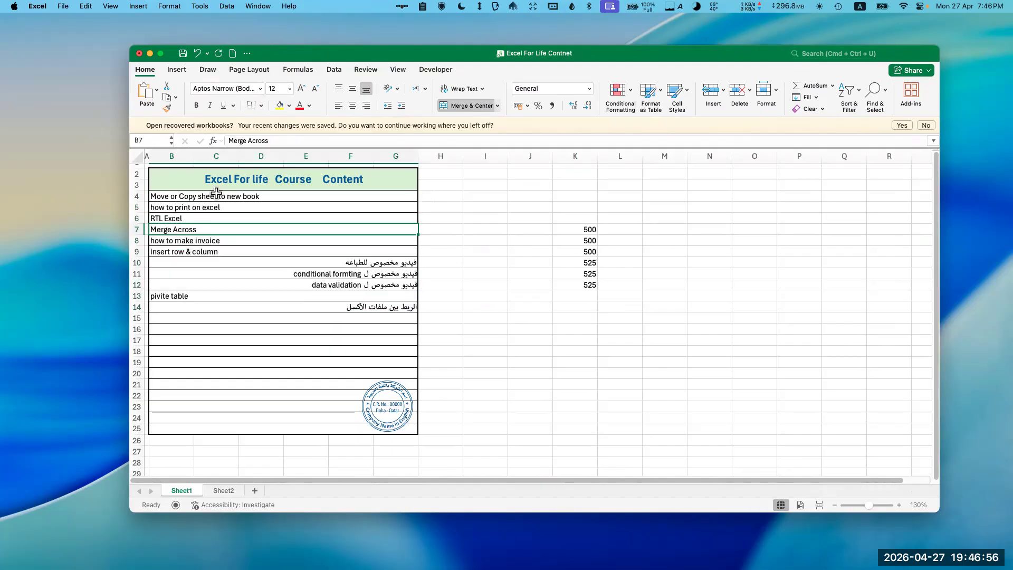
Step: Examine the course topics in rows 4 to 14 on Sheet1, then return to the debt ledger on Sheet2
{"action": "left_click_drag", "start_coordinate": [206, 195], "coordinate": [216, 290]}
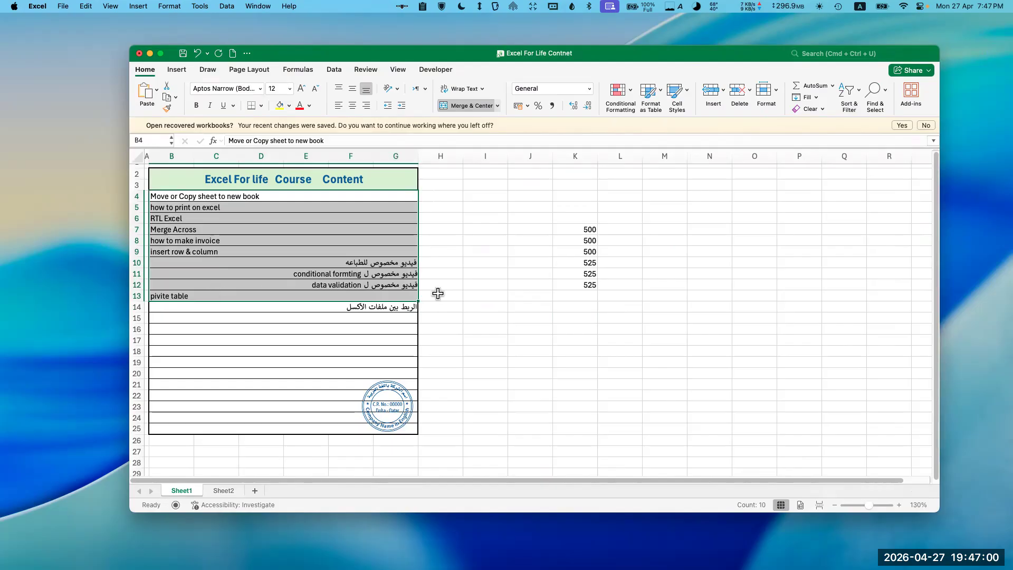
{"action": "left_click", "coordinate": [342, 308]}
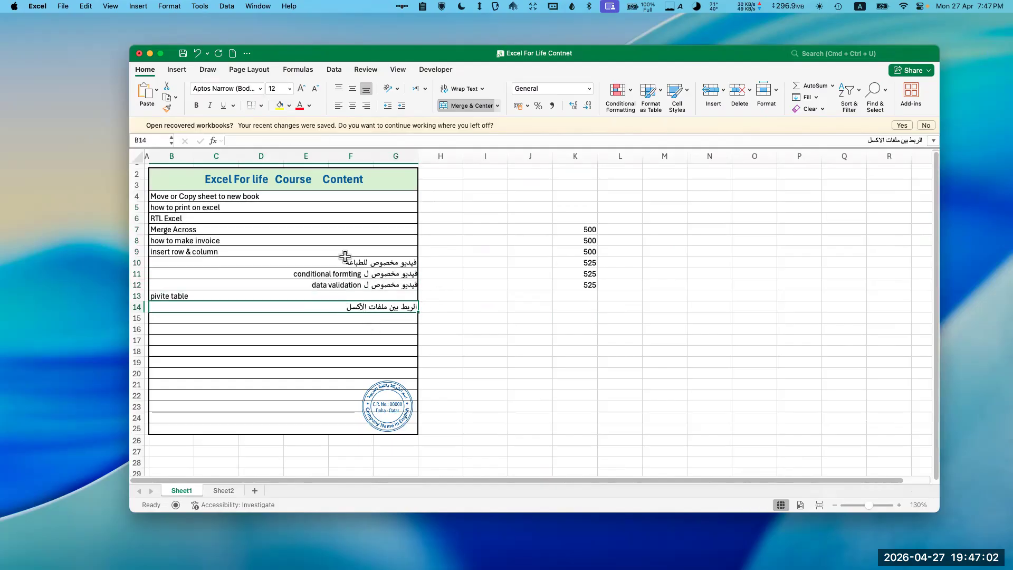
{"action": "left_click", "coordinate": [576, 293]}
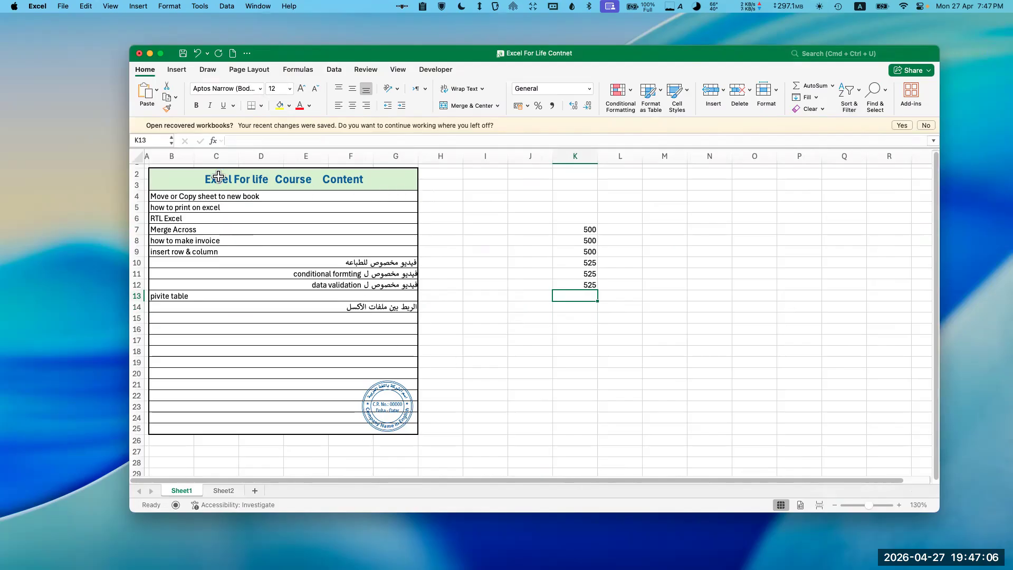
{"action": "left_click", "coordinate": [224, 491]}
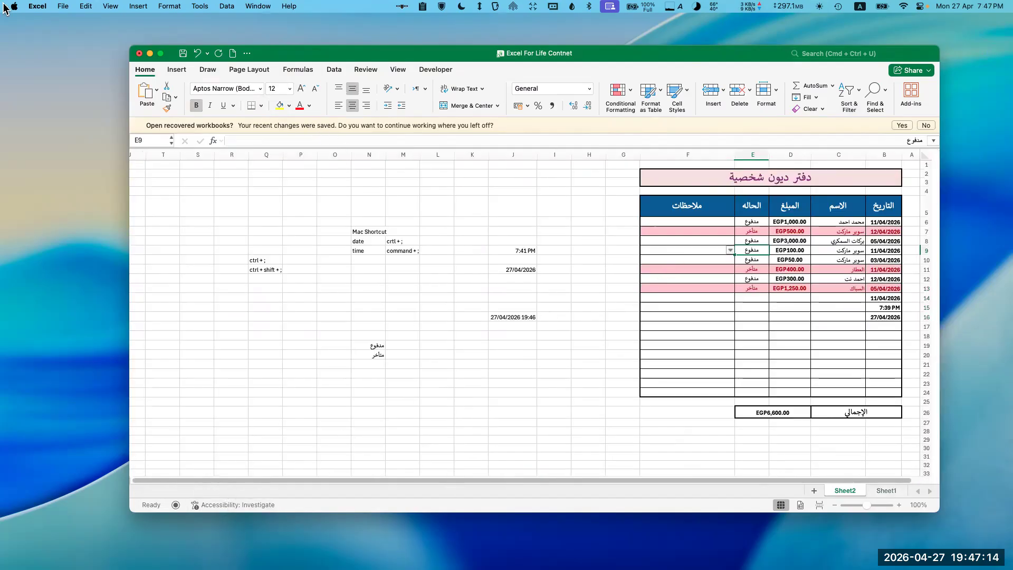
Step: Switch to the Canva presentation in Chrome and examine the course outline on slide 2 and the interface basics on slide 3
{"action": "mouse_move", "coordinate": [1, 1]}
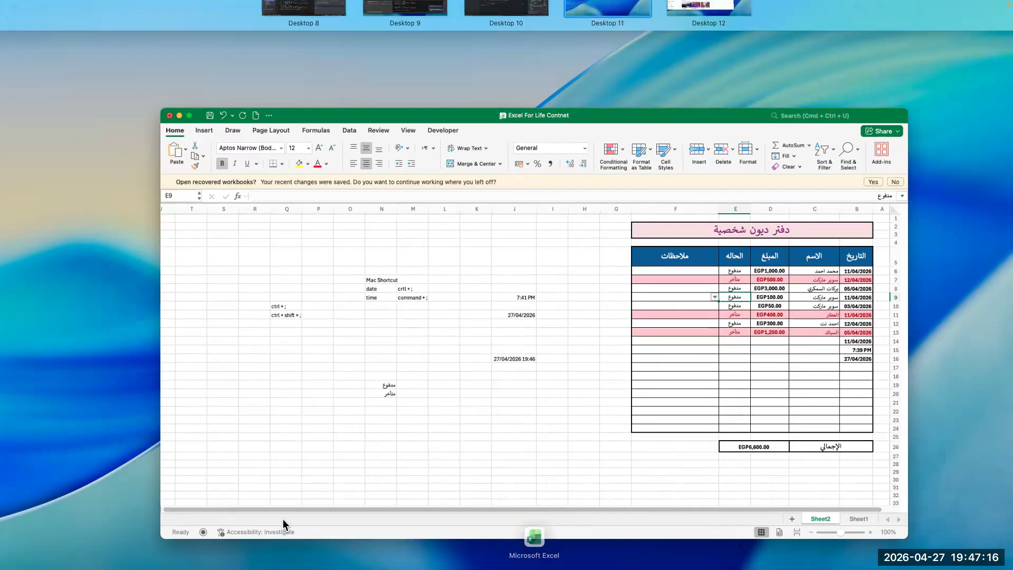
{"action": "key", "text": "ctrl+Up"}
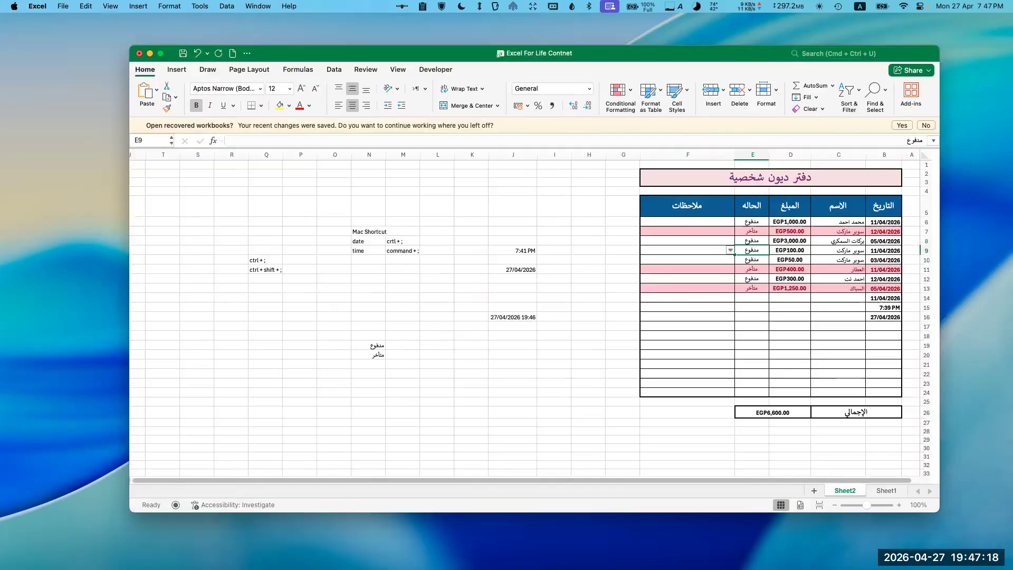
{"action": "key", "text": "super+Tab"}
{"action": "left_click_drag", "start_coordinate": [549, 167], "coordinate": [453, 39]}
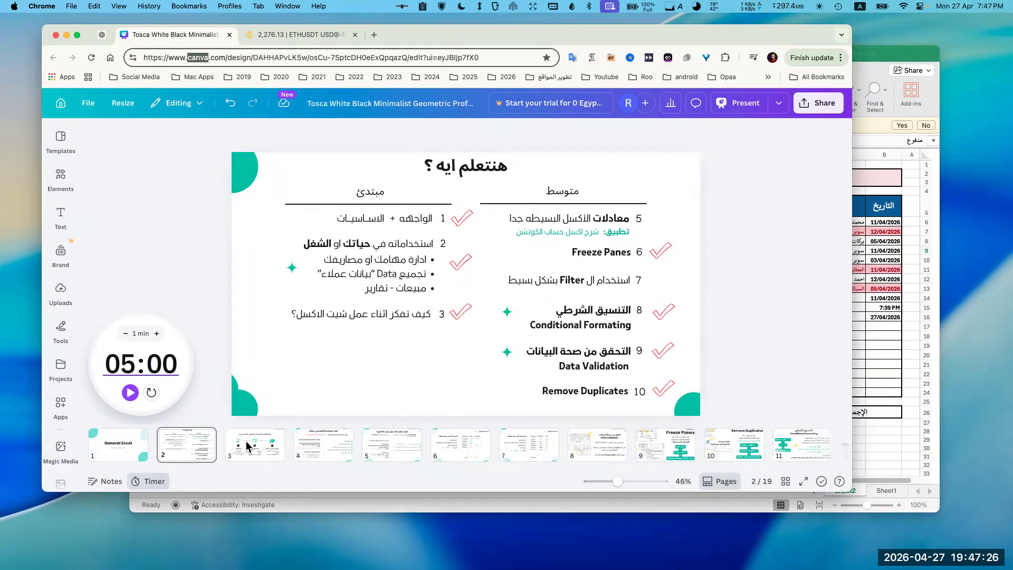
{"action": "left_click", "coordinate": [262, 448]}
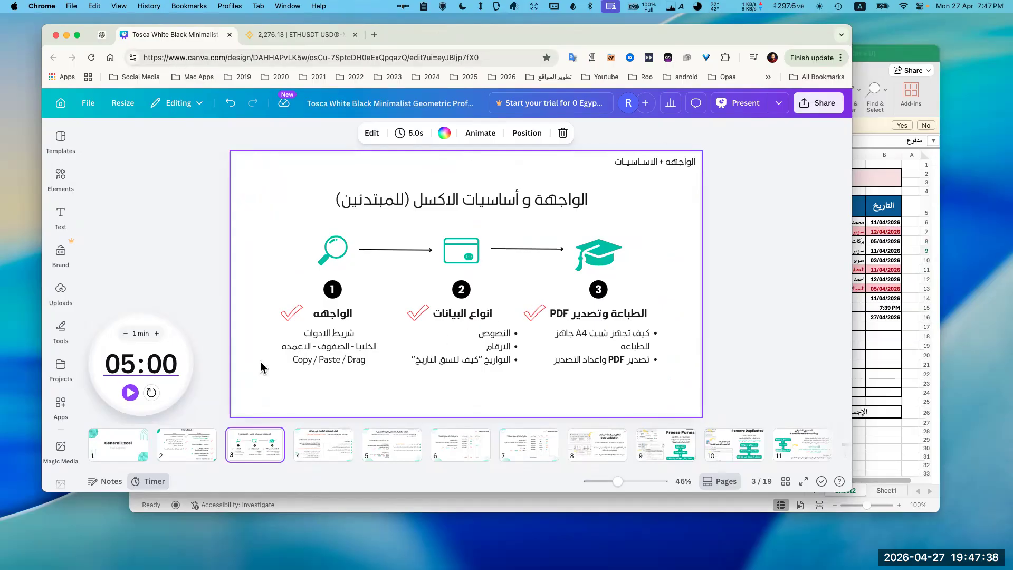
{"action": "left_click", "coordinate": [181, 445]}
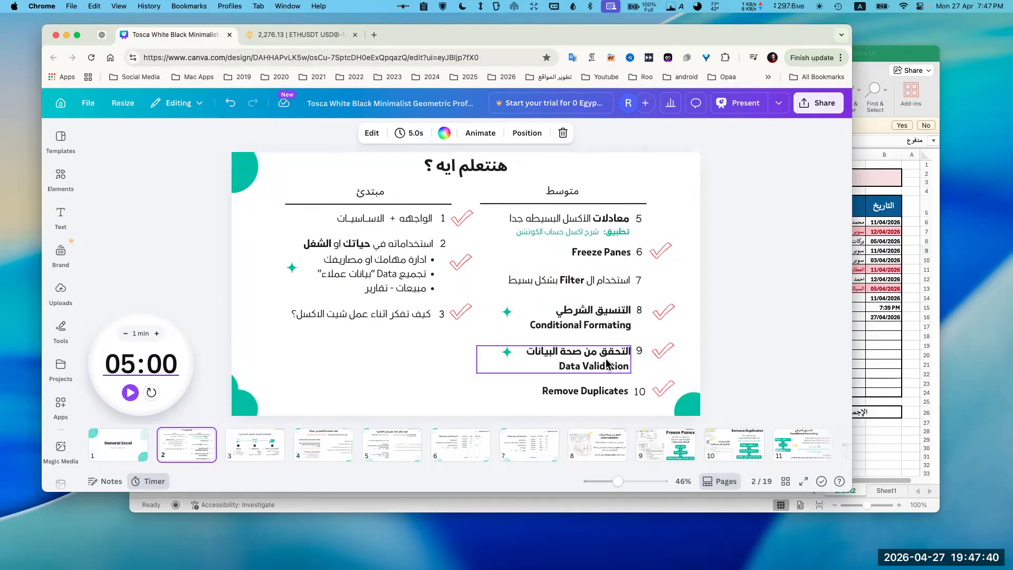
{"action": "double_click", "coordinate": [431, 38]}
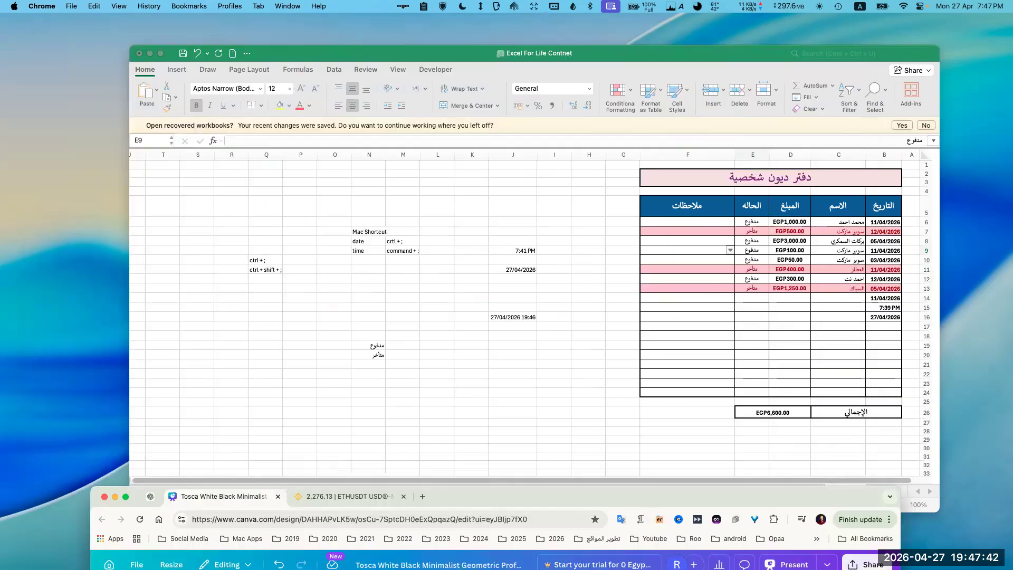
Step: Switch back to Excel and clear the contents of cells I5:K22 on Sheet2
{"action": "left_click", "coordinate": [749, 185]}
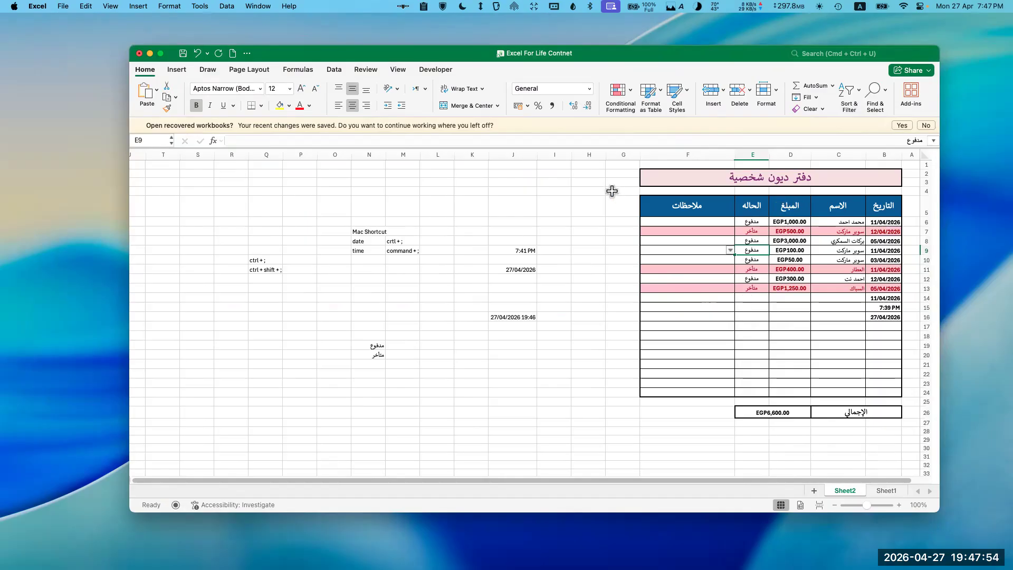
{"action": "left_click", "coordinate": [334, 69]}
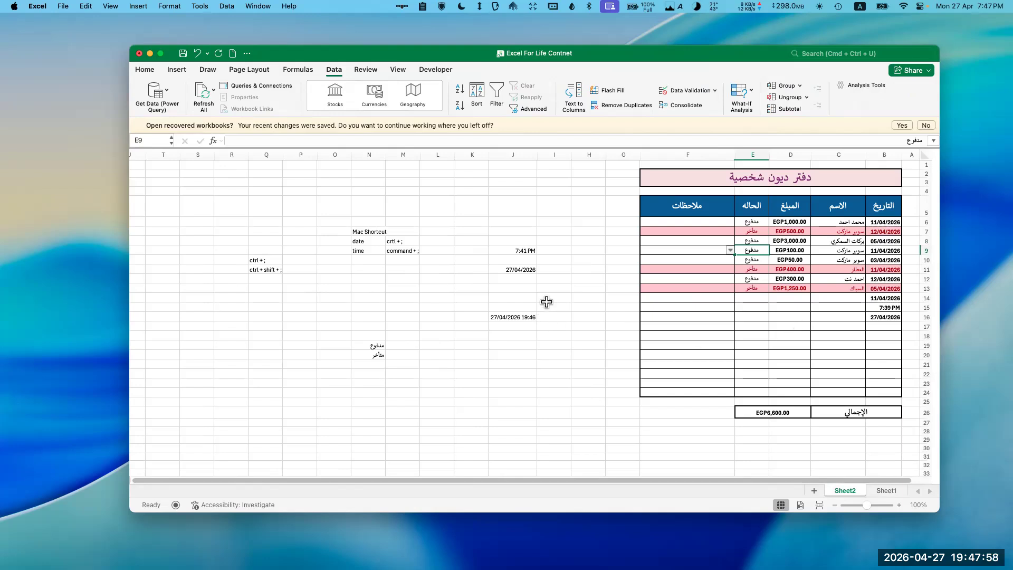
{"action": "left_click_drag", "start_coordinate": [560, 207], "coordinate": [462, 370]}
{"action": "key", "text": "Delete"}
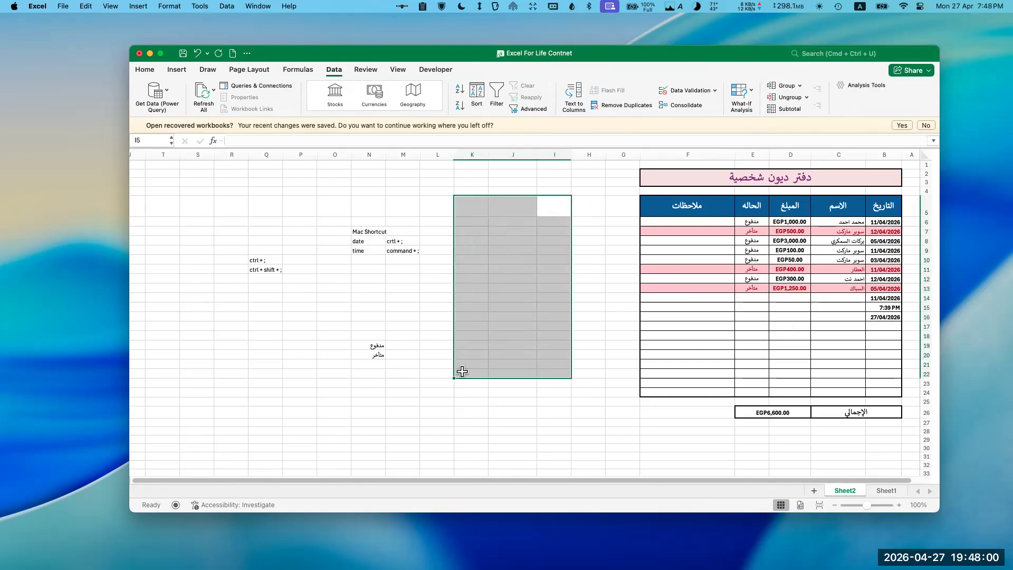
{"action": "left_click", "coordinate": [414, 324]}
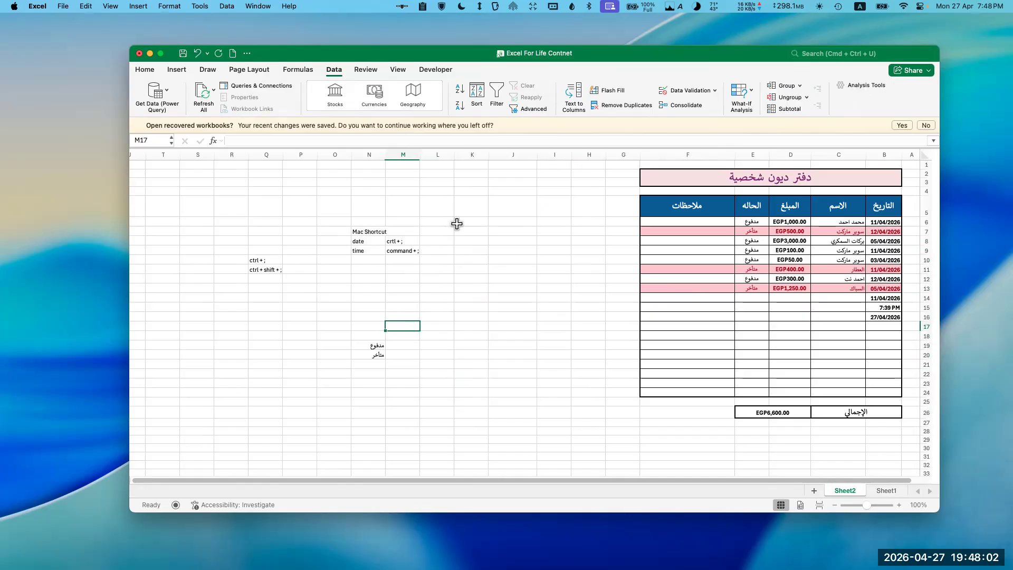
{"action": "left_click_drag", "start_coordinate": [410, 190], "coordinate": [479, 314]}
{"action": "left_click", "coordinate": [538, 275]}
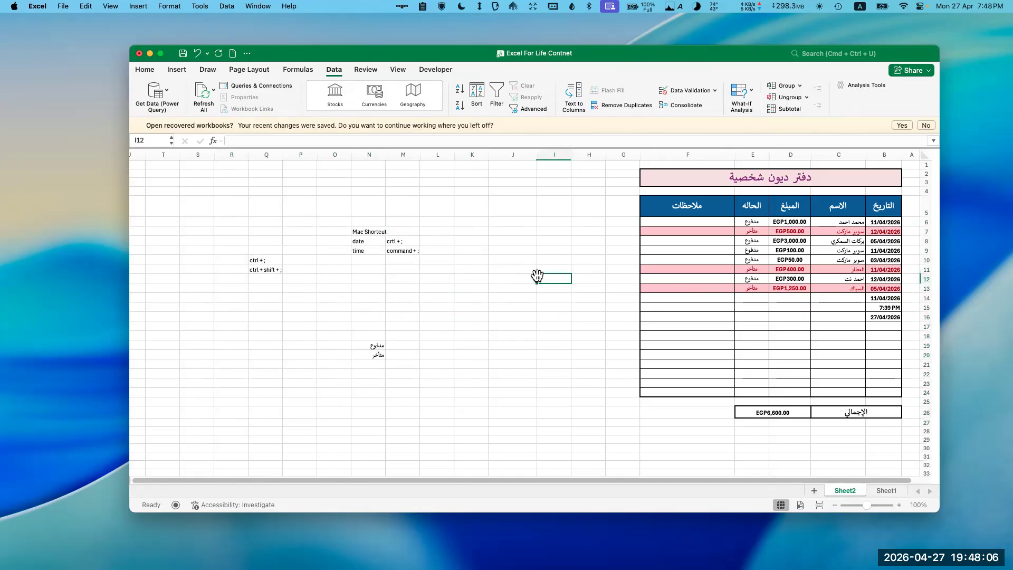
Step: Move the first page break in Page Break Preview so page 1 includes the notes column F, and return to Normal view
{"action": "left_click", "coordinate": [881, 210]}
{"action": "left_click", "coordinate": [823, 210]}
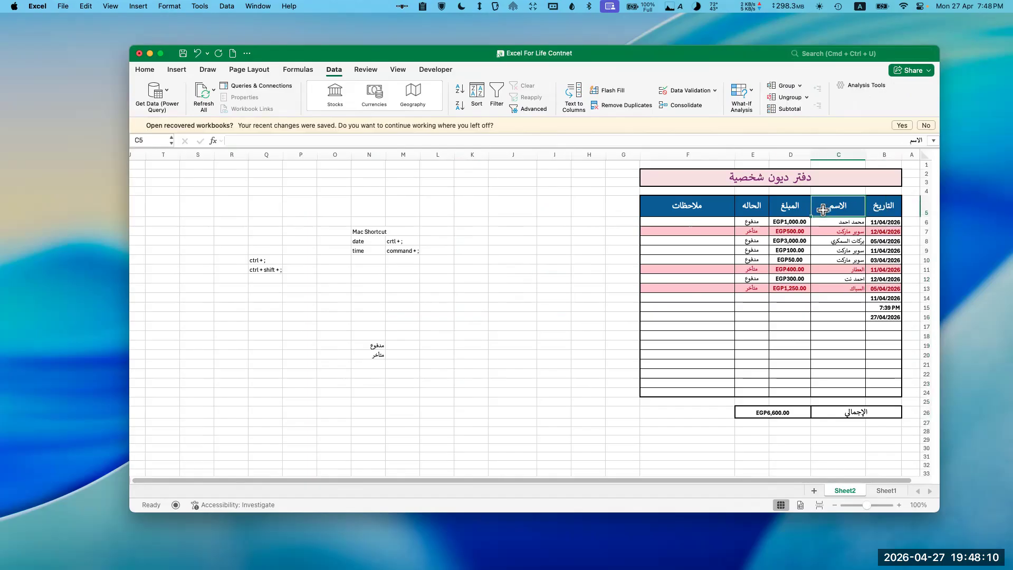
{"action": "left_click", "coordinate": [885, 205]}
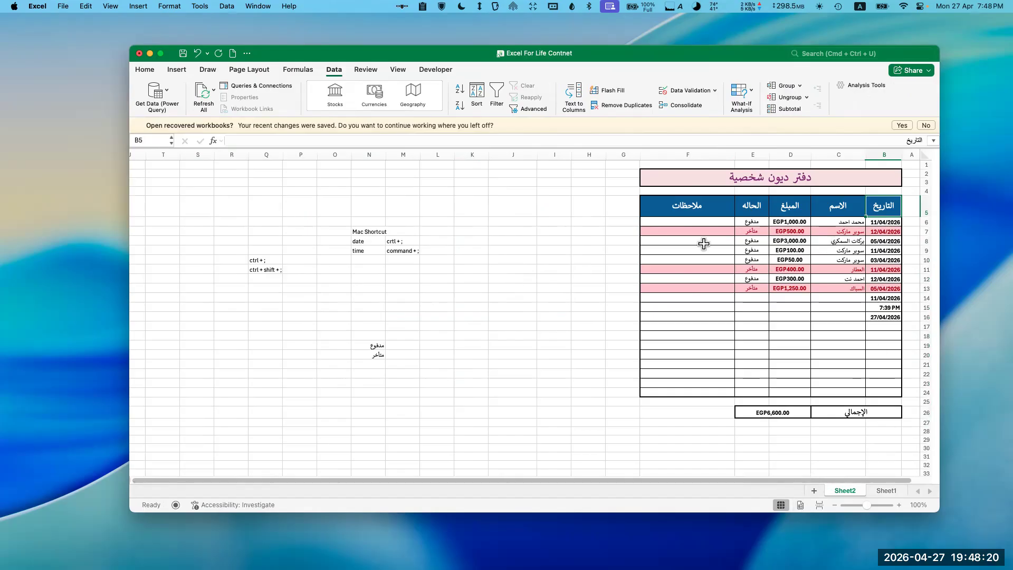
{"action": "left_click", "coordinate": [819, 506]}
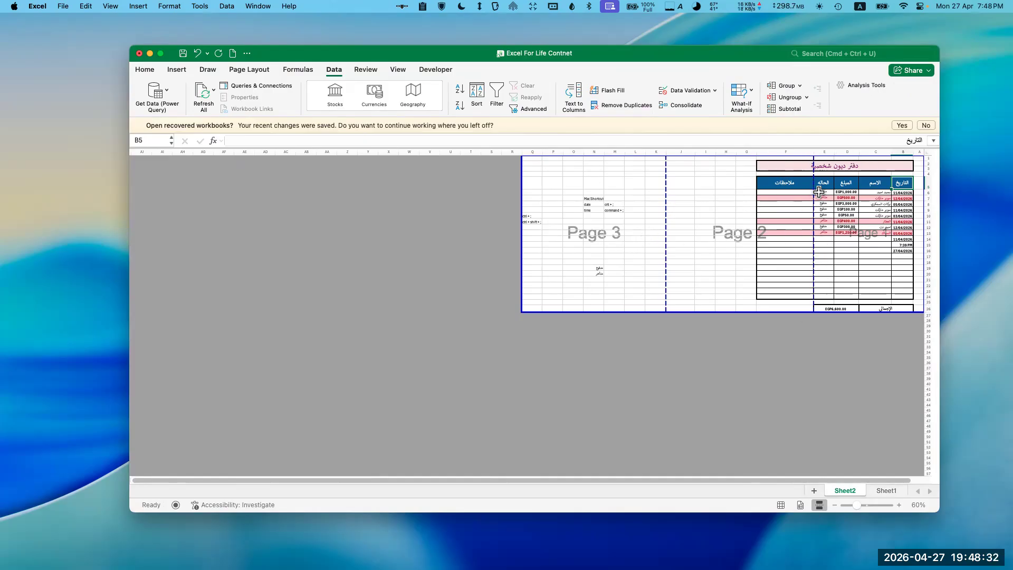
{"action": "left_click_drag", "start_coordinate": [813, 195], "coordinate": [756, 205]}
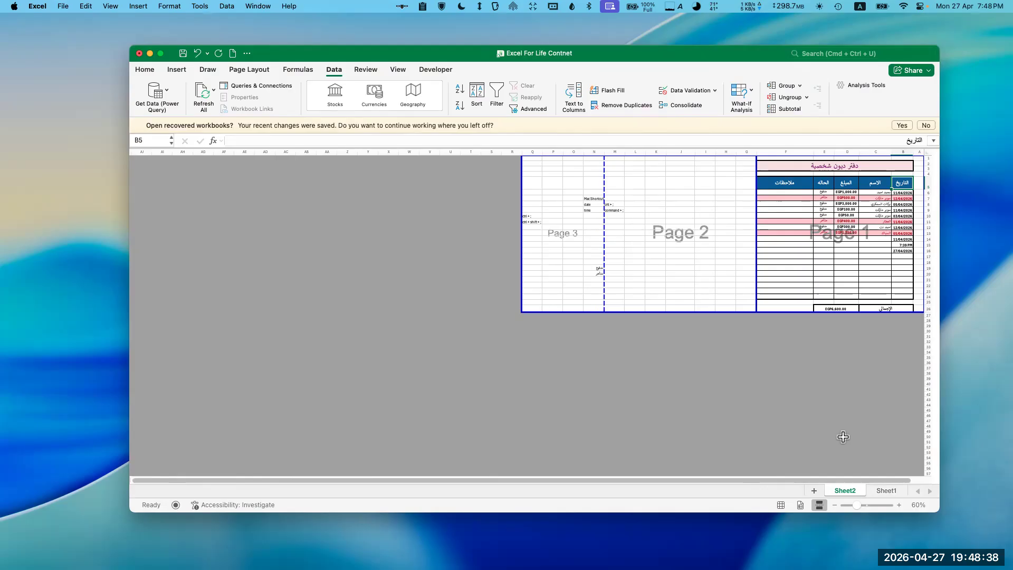
{"action": "left_click", "coordinate": [781, 505]}
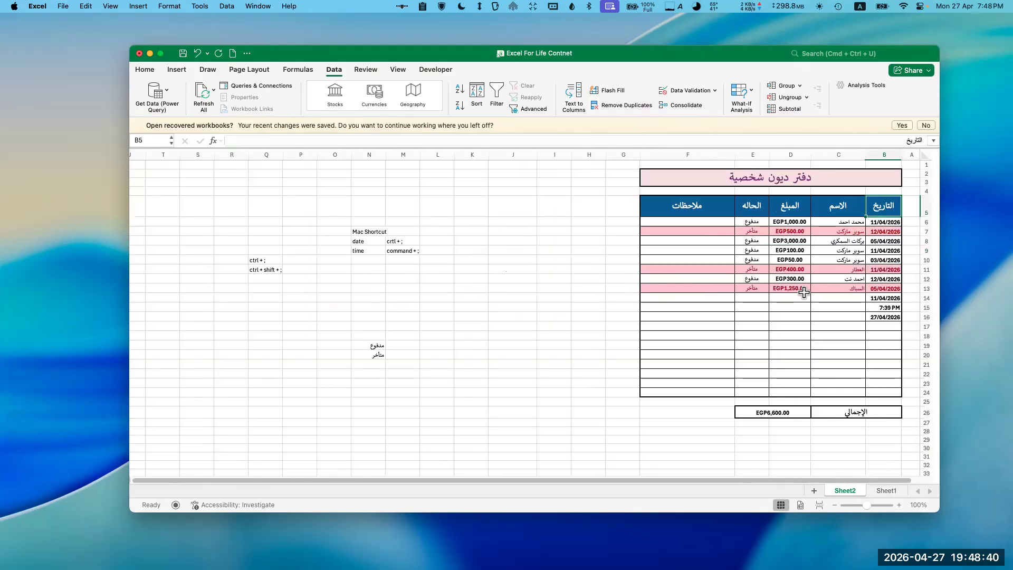
Step: Set the paper size to A4 210 x 297 mm and check the ledger in Page Layout view before returning to Normal view
{"action": "left_click", "coordinate": [816, 241]}
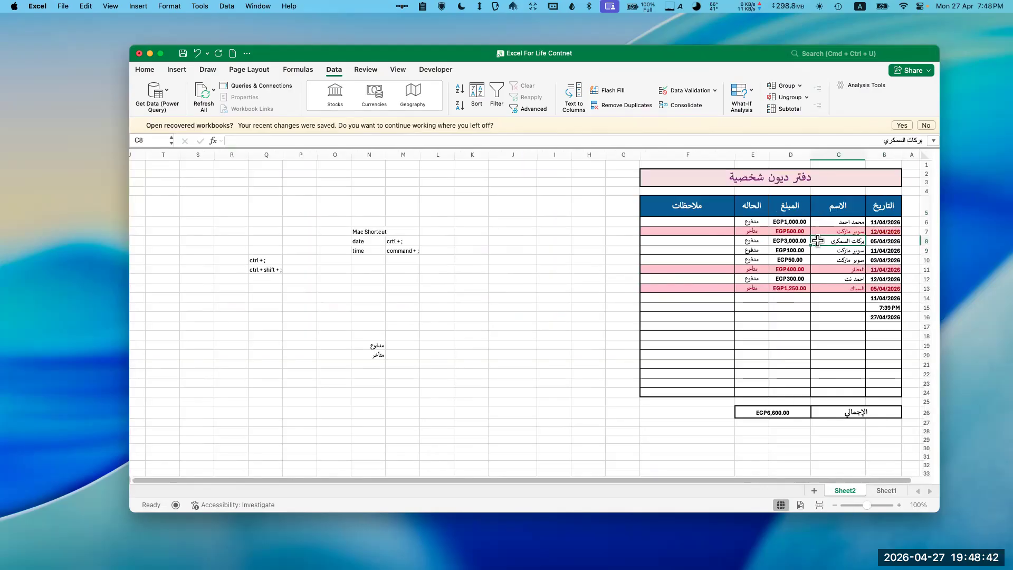
{"action": "left_click", "coordinate": [249, 69]}
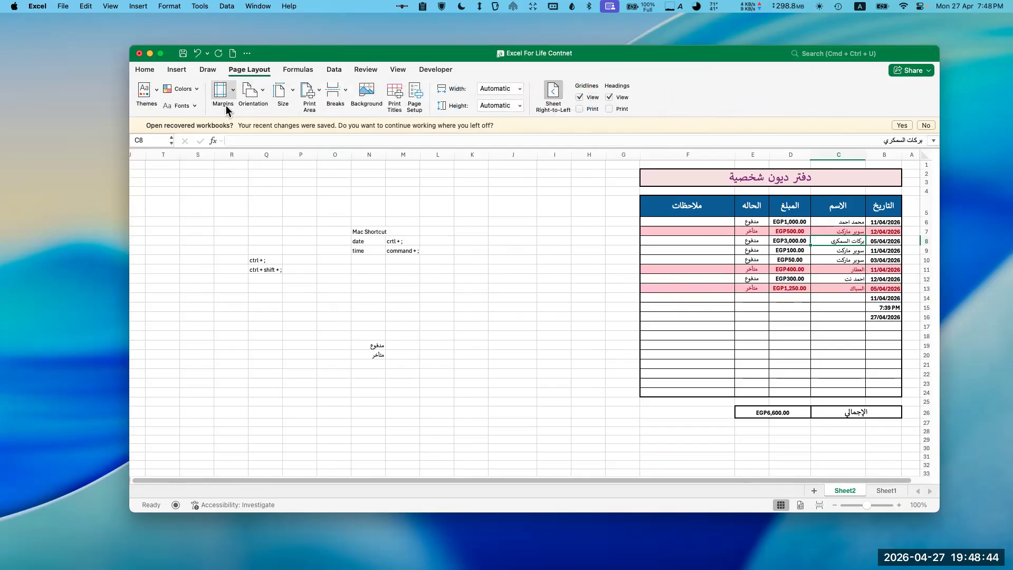
{"action": "left_click", "coordinate": [266, 96]}
{"action": "left_click", "coordinate": [282, 88]}
{"action": "left_click", "coordinate": [294, 92]}
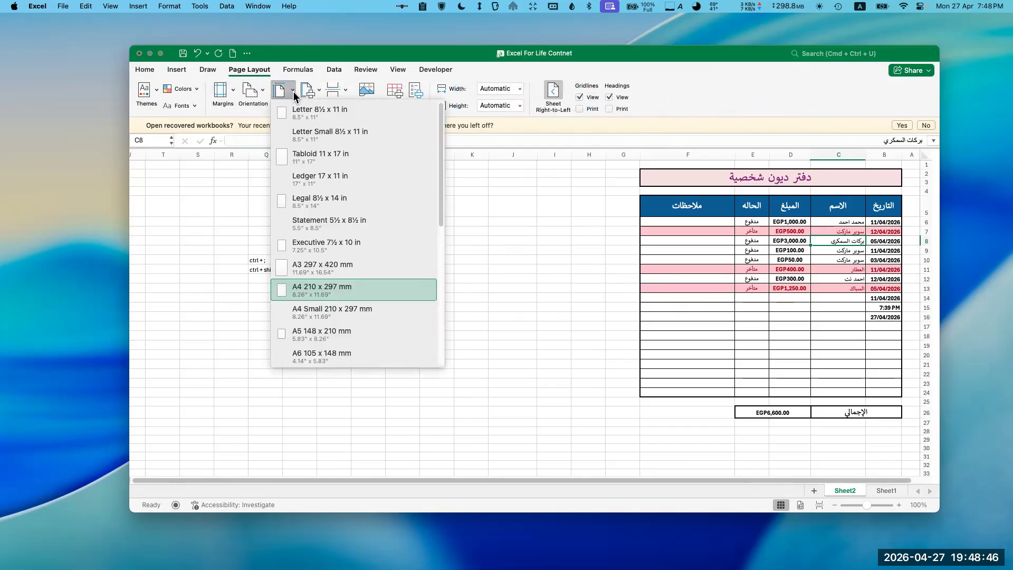
{"action": "left_click", "coordinate": [371, 289]}
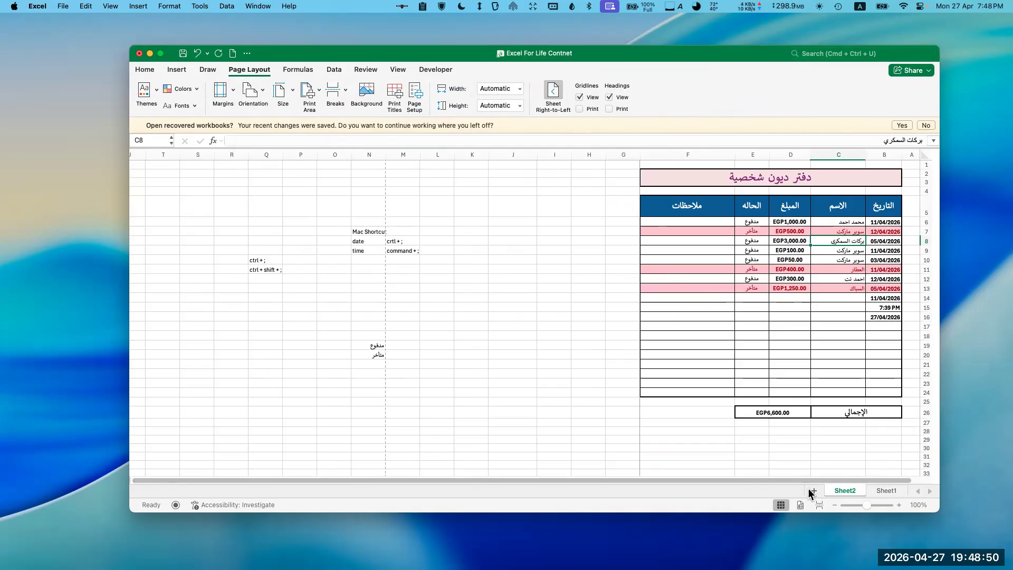
{"action": "left_click", "coordinate": [800, 506]}
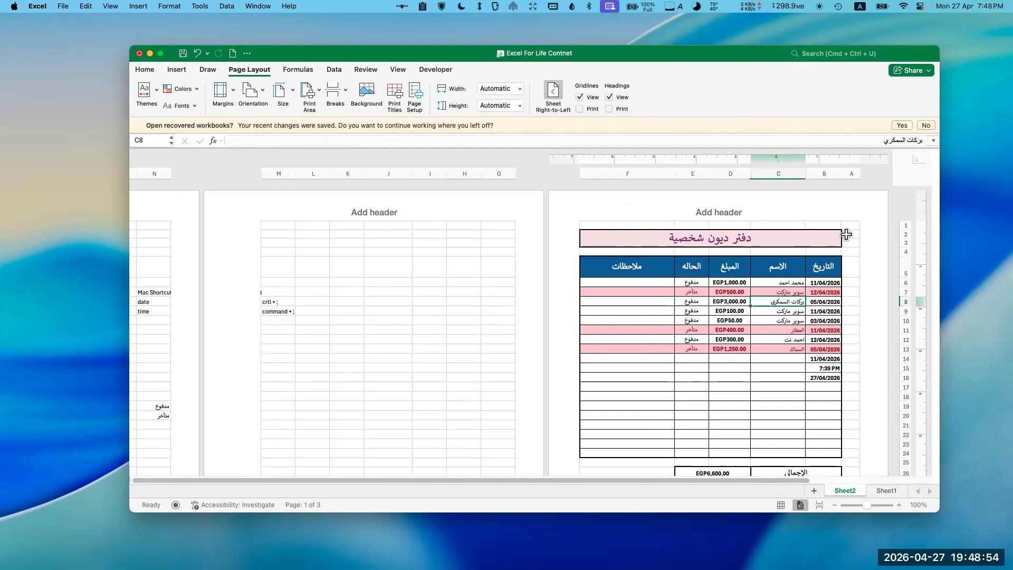
{"action": "left_click", "coordinate": [819, 505]}
{"action": "left_click", "coordinate": [781, 501]}
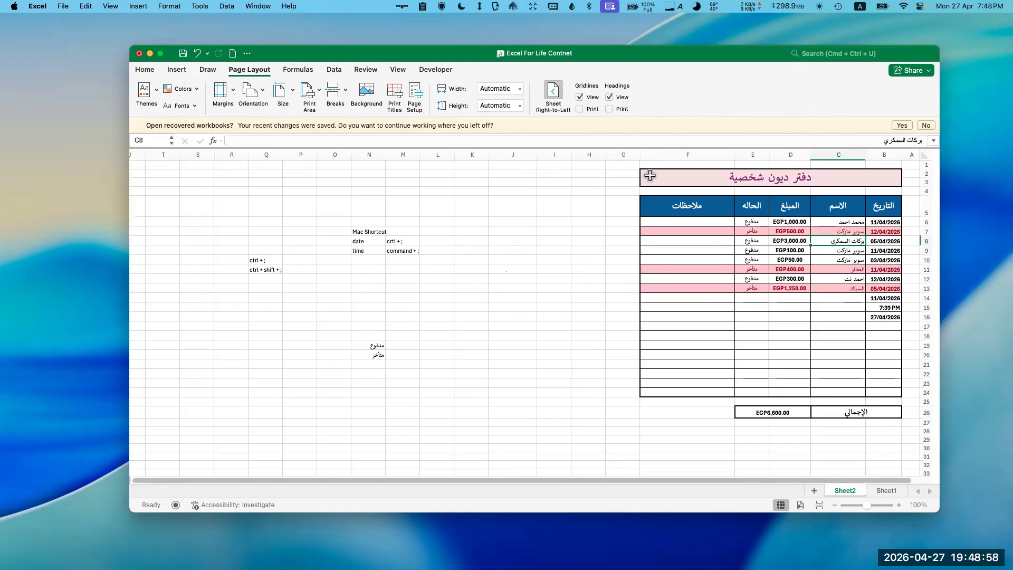
Step: Set the ledger status in E7 to مدفوع and in E9 to متأخر
{"action": "left_click", "coordinate": [604, 205]}
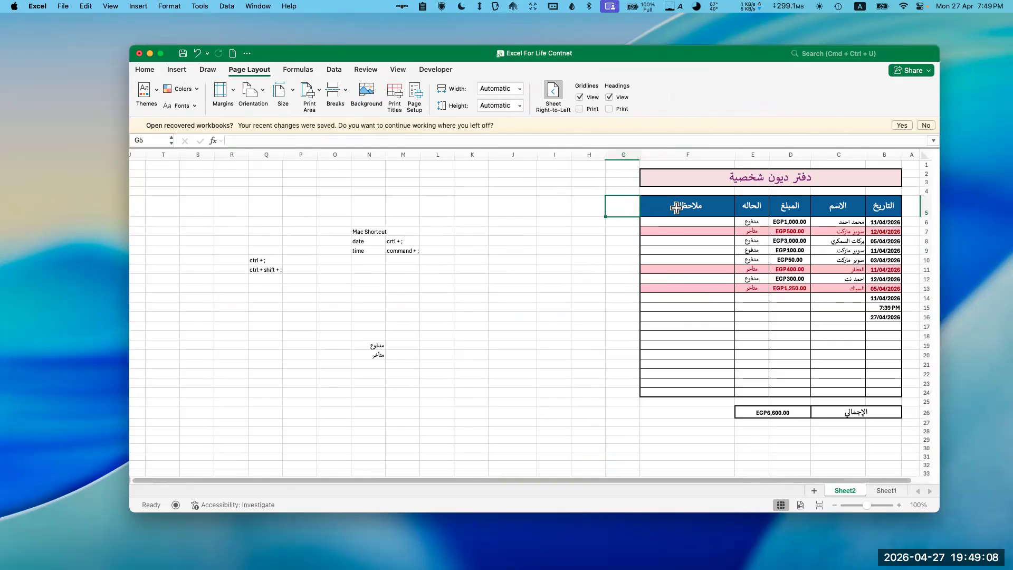
{"action": "left_click", "coordinate": [753, 231]}
{"action": "left_click", "coordinate": [871, 231]}
{"action": "double_click", "coordinate": [755, 231]}
{"action": "left_click", "coordinate": [731, 231]}
{"action": "left_click", "coordinate": [749, 241]}
{"action": "left_click", "coordinate": [752, 250]}
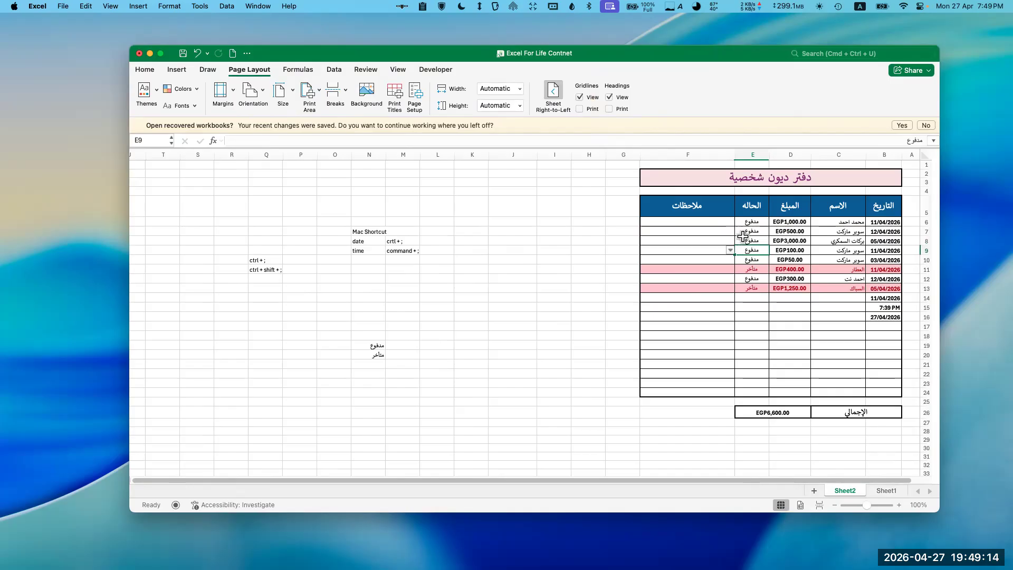
{"action": "double_click", "coordinate": [752, 250]}
{"action": "left_click", "coordinate": [730, 250]}
{"action": "left_click", "coordinate": [746, 271]}
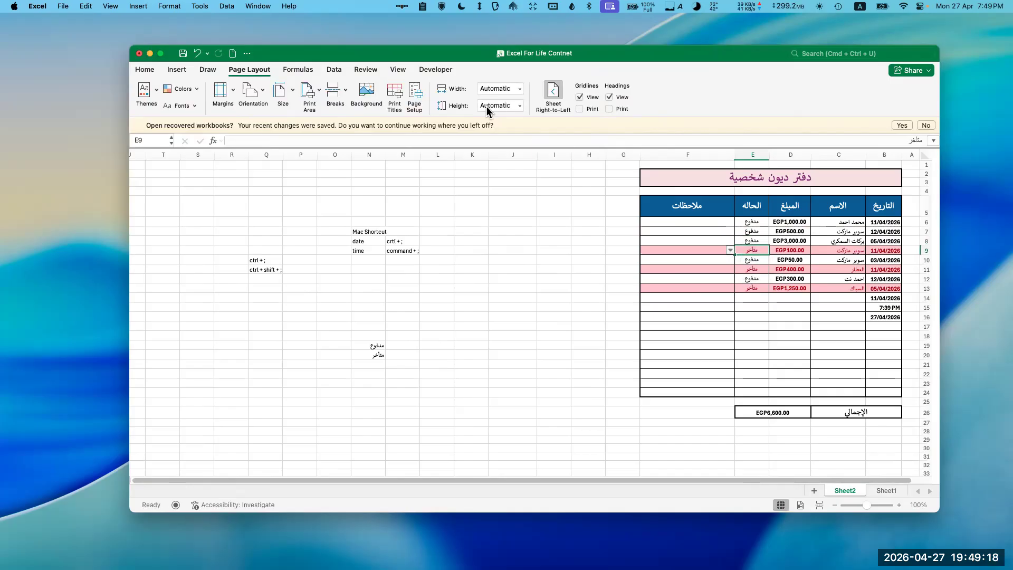
Step: Insert five blank columns at columns H to L, beside the debt ledger
{"action": "left_click", "coordinate": [146, 70]}
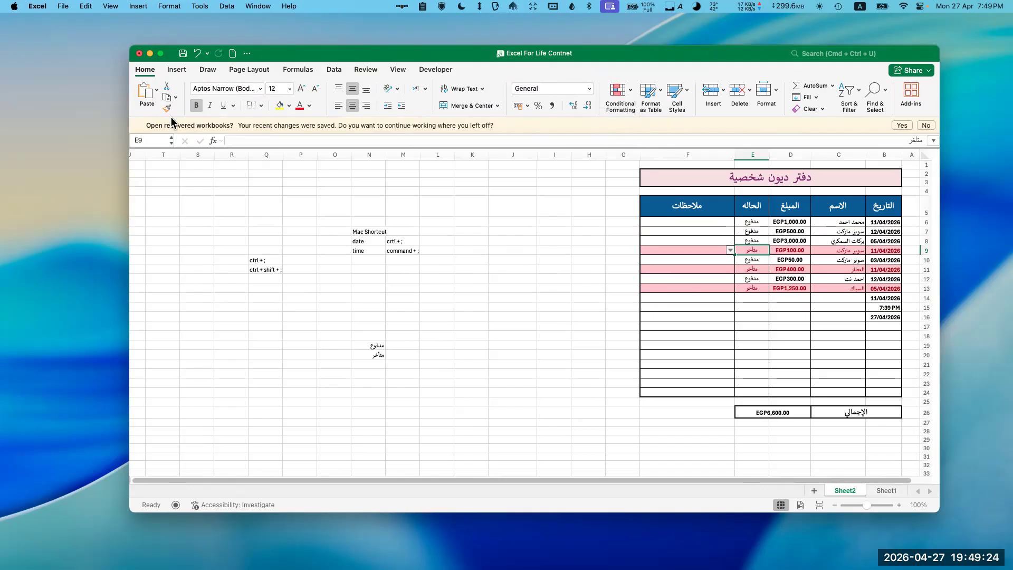
{"action": "left_click", "coordinate": [589, 185]}
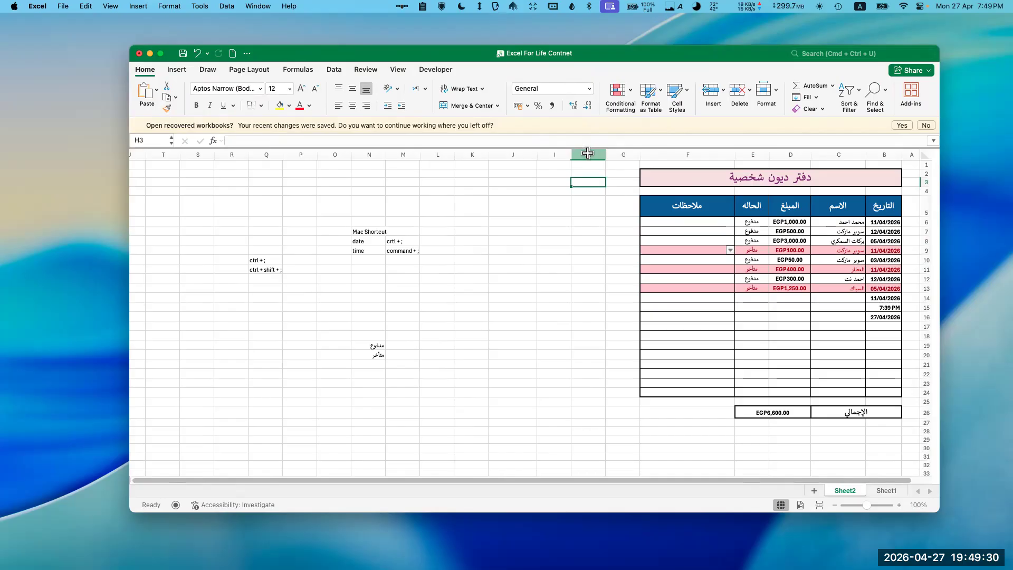
{"action": "left_click", "coordinate": [588, 153]}
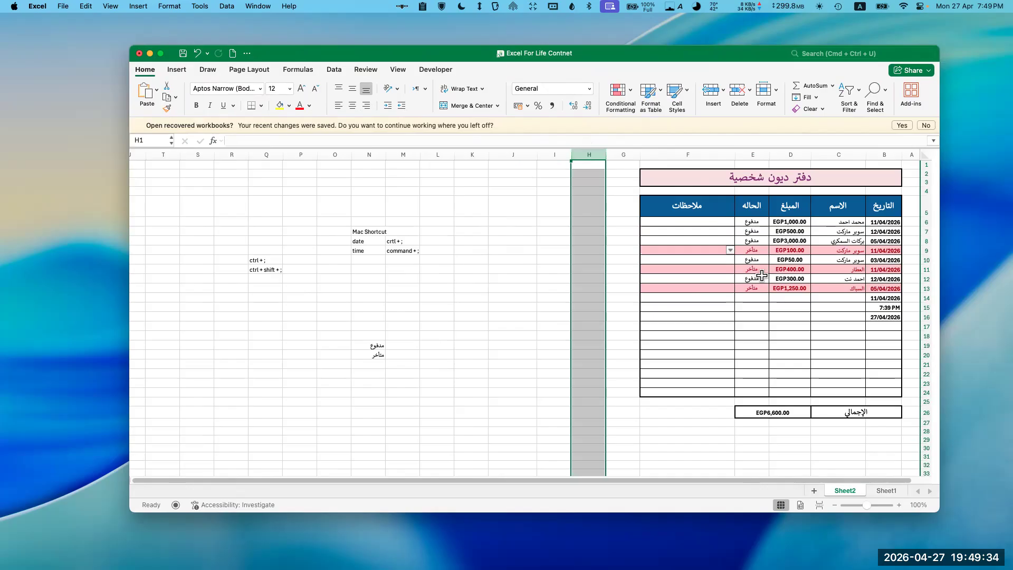
{"action": "left_click", "coordinate": [544, 230]}
{"action": "left_click_drag", "start_coordinate": [588, 150], "coordinate": [437, 154]}
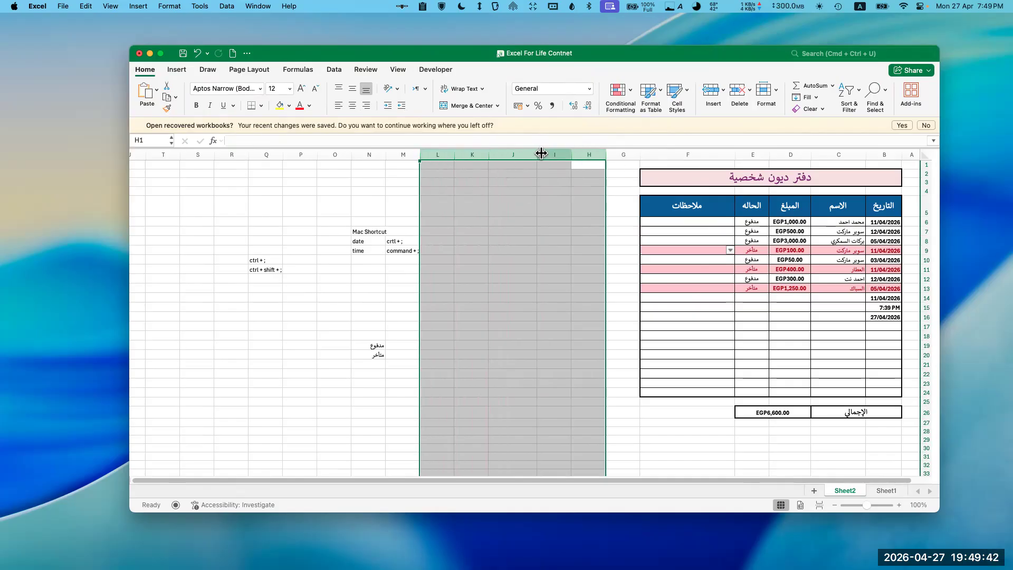
{"action": "right_click", "coordinate": [589, 154]}
{"action": "left_click", "coordinate": [601, 211]}
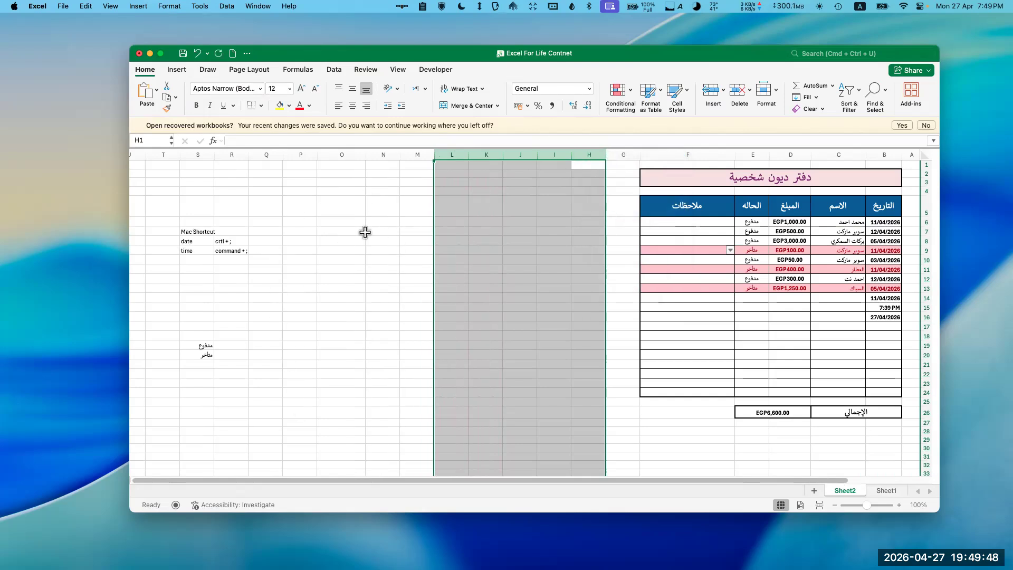
Step: Insert one blank column at column H, beside the debt ledger
{"action": "left_click", "coordinate": [417, 221]}
{"action": "right_click", "coordinate": [597, 153]}
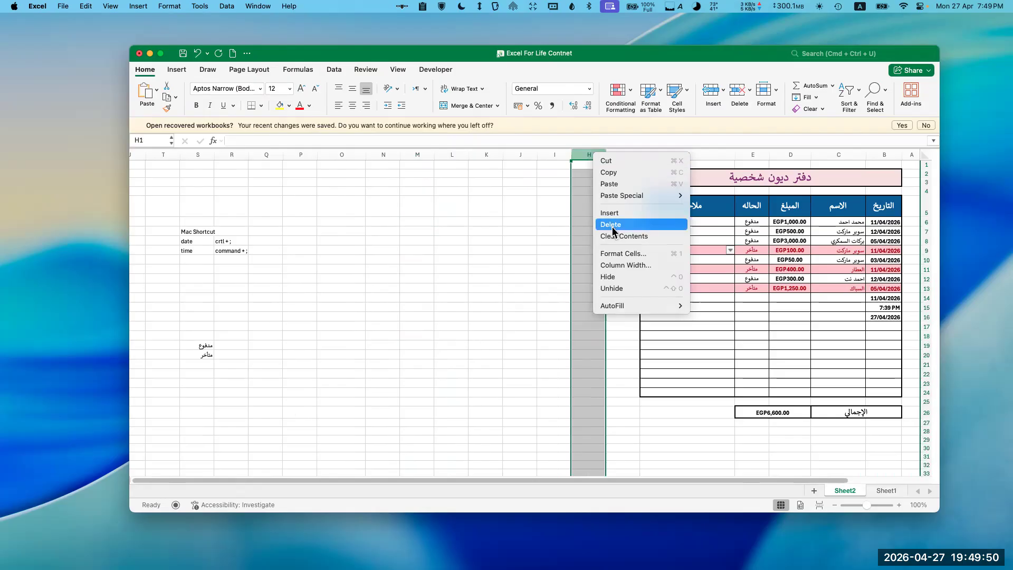
{"action": "left_click", "coordinate": [601, 211]}
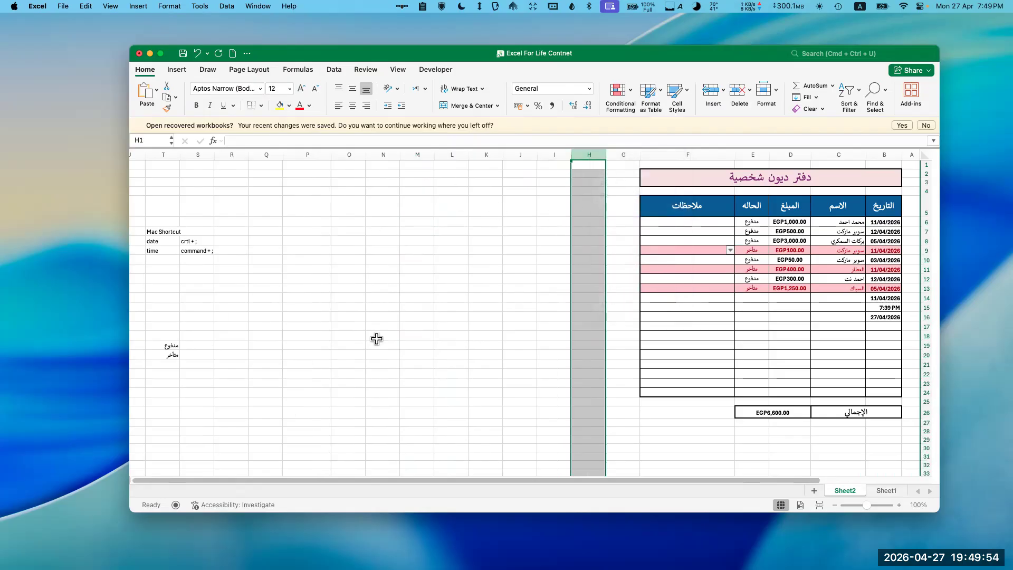
{"action": "left_click", "coordinate": [471, 296]}
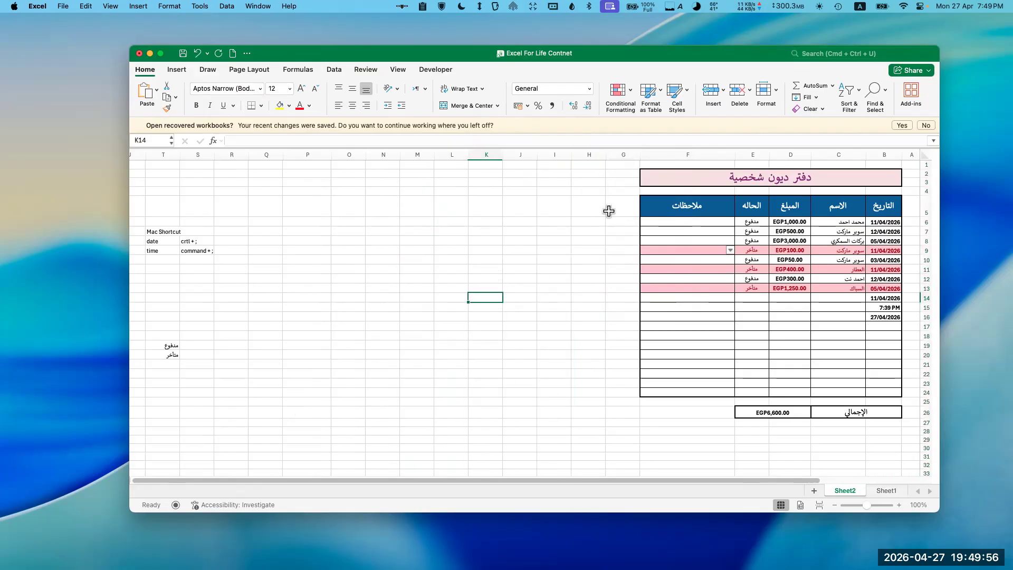
Step: Merge and center I7:L9 as a title block for a new table and give it outside borders
{"action": "left_click", "coordinate": [763, 180]}
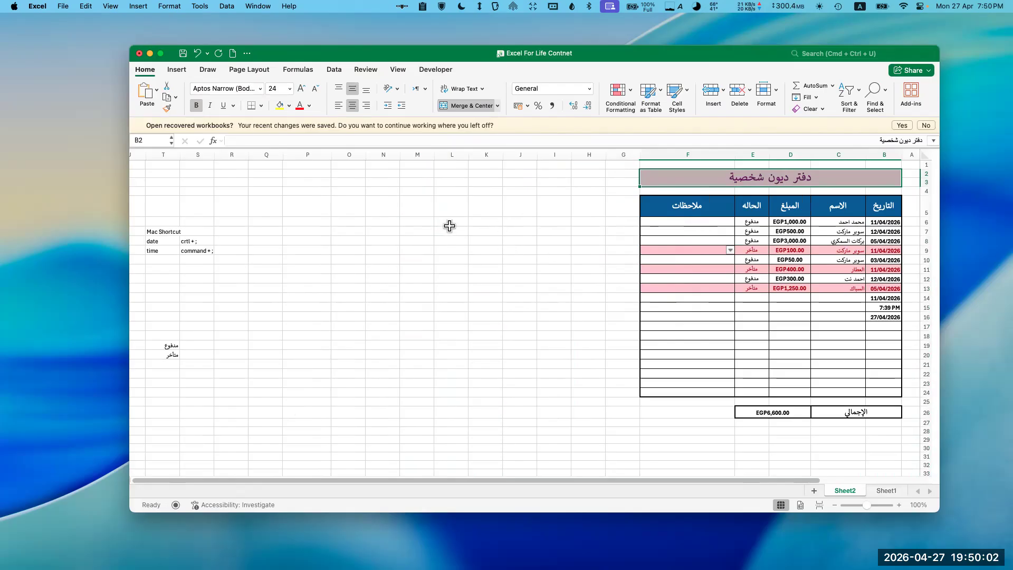
{"action": "left_click", "coordinate": [538, 230]}
{"action": "left_click_drag", "start_coordinate": [320, 253], "coordinate": [354, 252]}
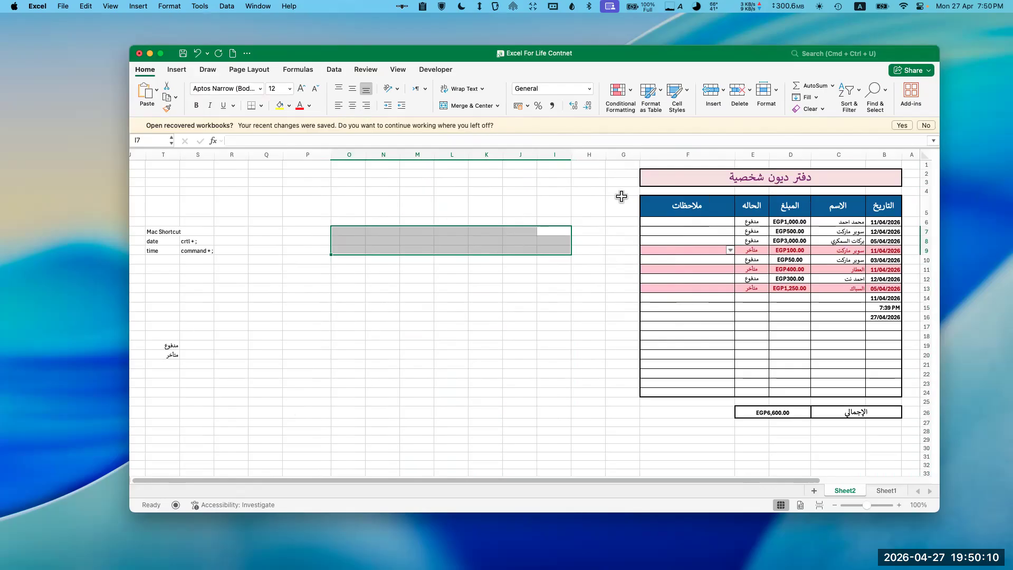
{"action": "left_click", "coordinate": [517, 260]}
{"action": "left_click_drag", "start_coordinate": [543, 230], "coordinate": [460, 247]}
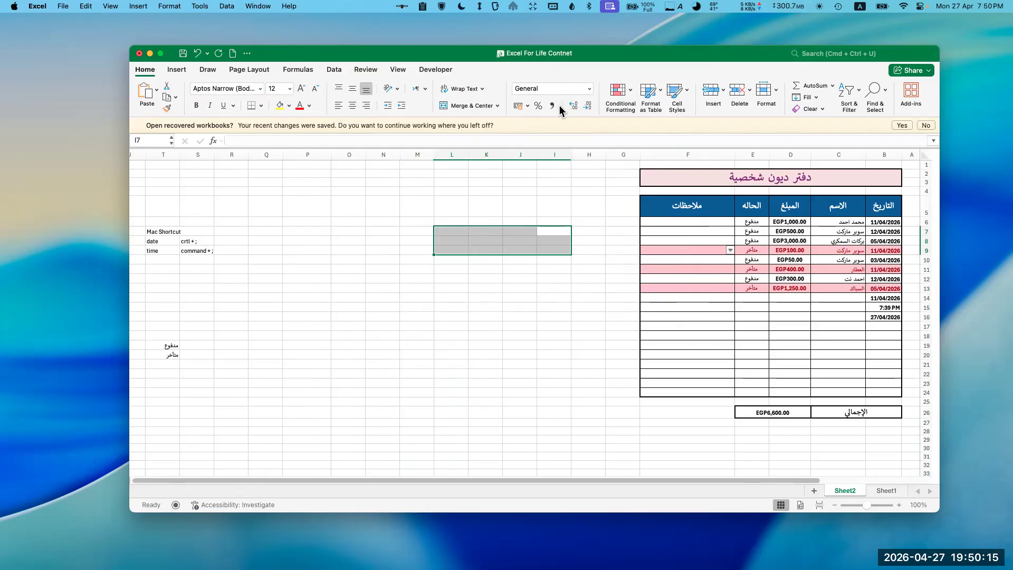
{"action": "left_click", "coordinate": [458, 105]}
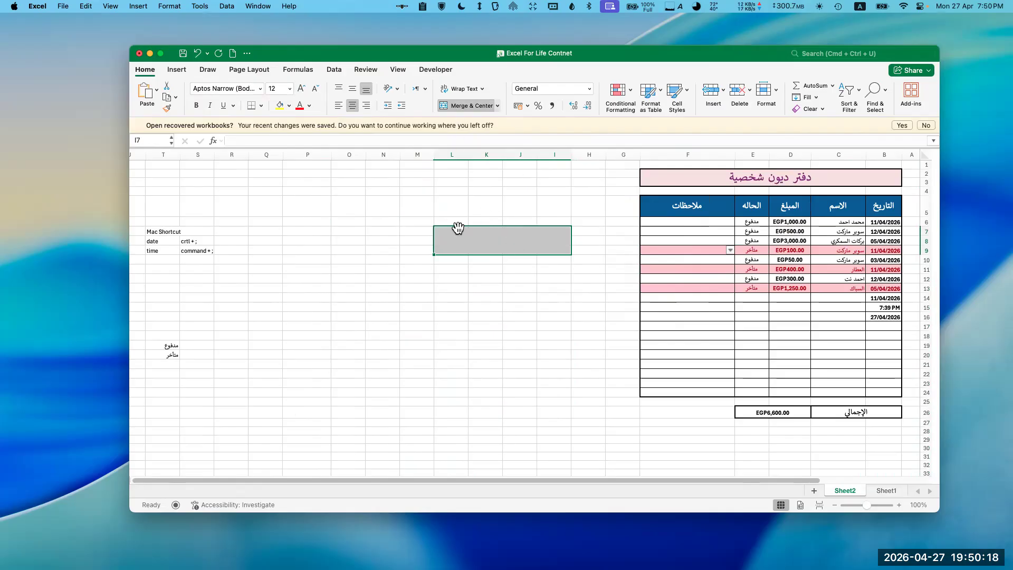
{"action": "left_click", "coordinate": [261, 106]}
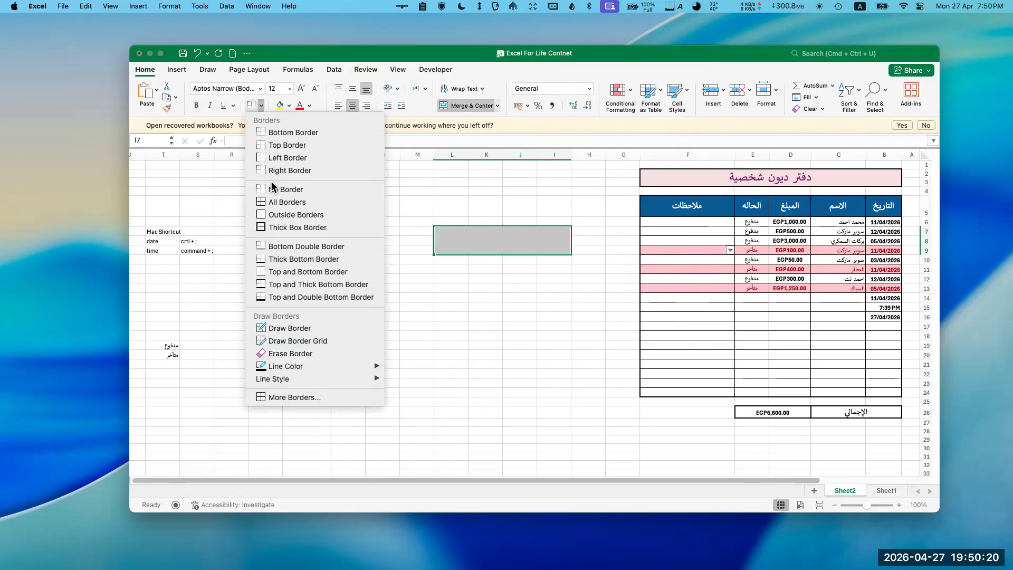
{"action": "left_click", "coordinate": [282, 218]}
Step: Apply all borders to the range I10:L24 below the merged title block
{"action": "left_click", "coordinate": [529, 269]}
{"action": "left_click_drag", "start_coordinate": [568, 260], "coordinate": [450, 391]}
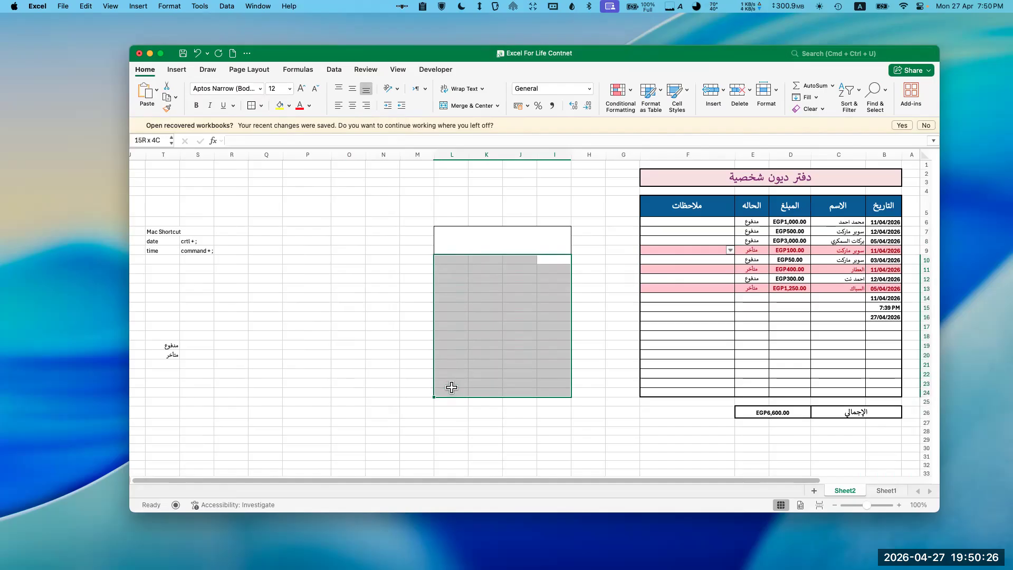
{"action": "left_click", "coordinate": [261, 106]}
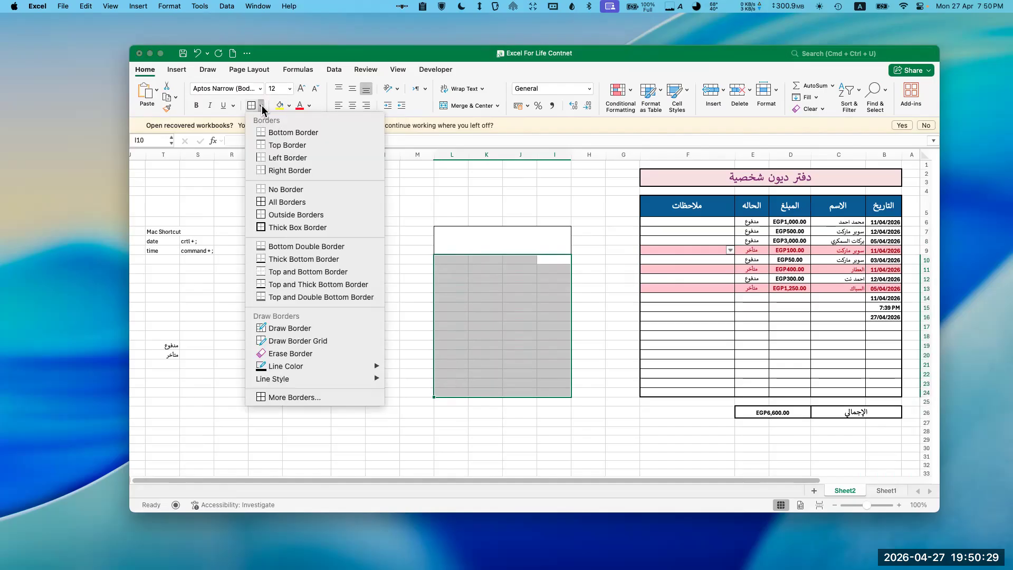
{"action": "left_click", "coordinate": [282, 201]}
{"action": "left_click", "coordinate": [485, 278]}
{"action": "left_click_drag", "start_coordinate": [556, 258], "coordinate": [457, 260]}
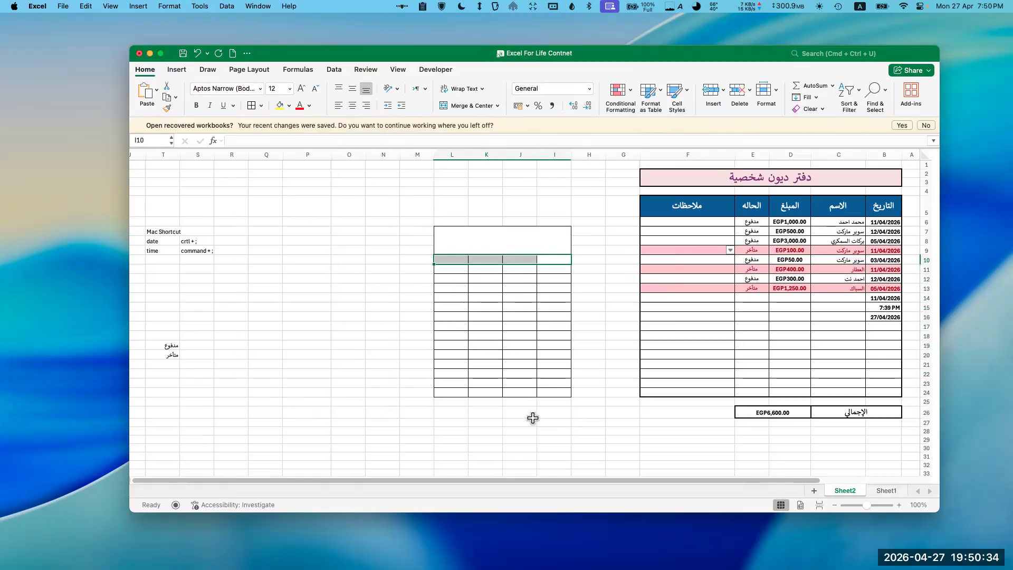
Step: Apply all borders to I26:L26, and merge and center I26:J26 and K26:L26 as two separate cells
{"action": "left_click_drag", "start_coordinate": [554, 414], "coordinate": [455, 413]}
{"action": "left_click", "coordinate": [252, 106]}
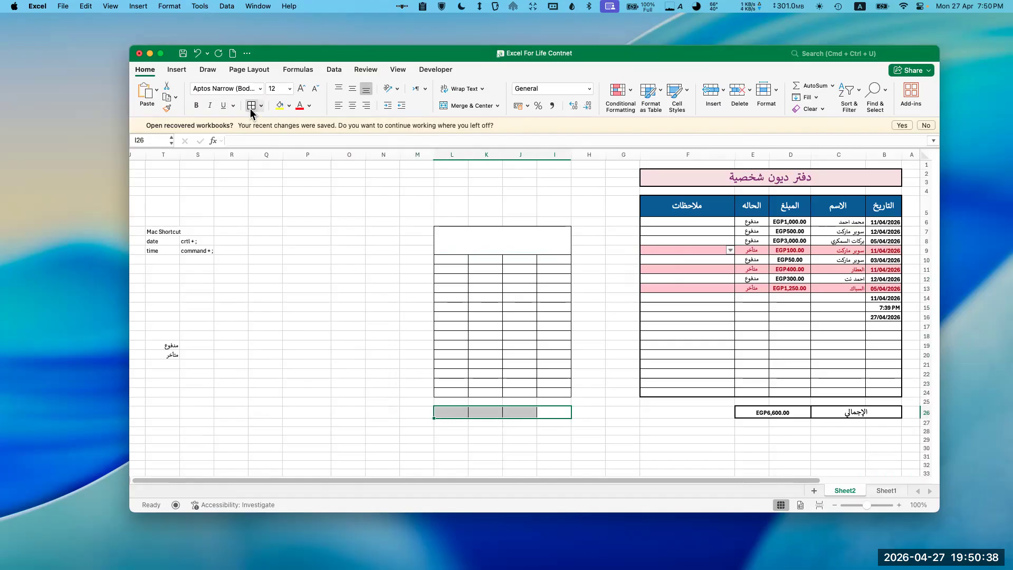
{"action": "left_click", "coordinate": [477, 335]}
{"action": "left_click_drag", "start_coordinate": [508, 412], "coordinate": [557, 412]}
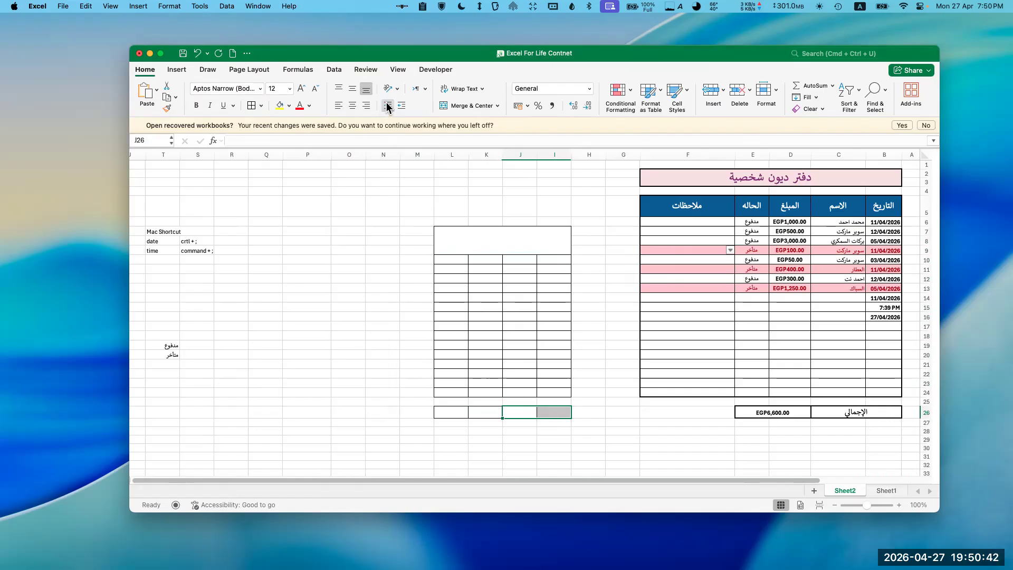
{"action": "left_click", "coordinate": [467, 105]}
{"action": "left_click_drag", "start_coordinate": [492, 412], "coordinate": [451, 412]}
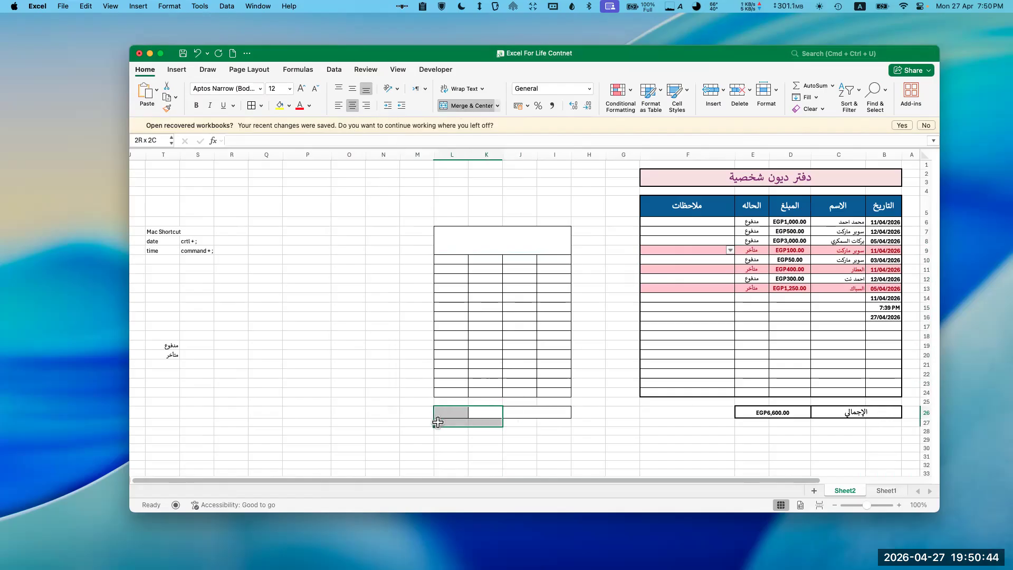
{"action": "left_click", "coordinate": [467, 106]}
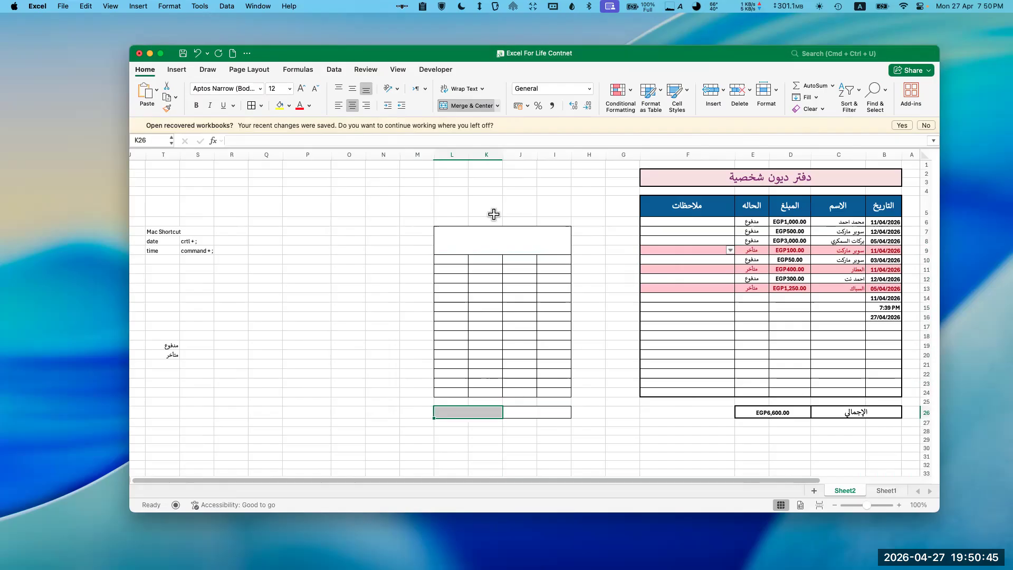
Step: Merge I11:L24 with Merge Across so each row becomes one separate merged cell
{"action": "left_click", "coordinate": [543, 272]}
{"action": "left_click", "coordinate": [558, 258]}
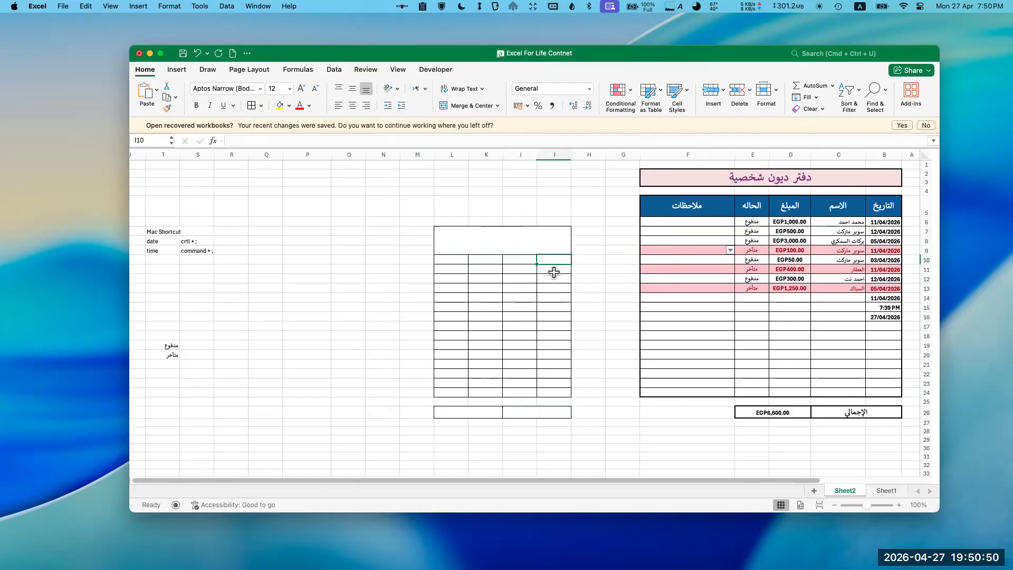
{"action": "left_click_drag", "start_coordinate": [554, 270], "coordinate": [450, 389]}
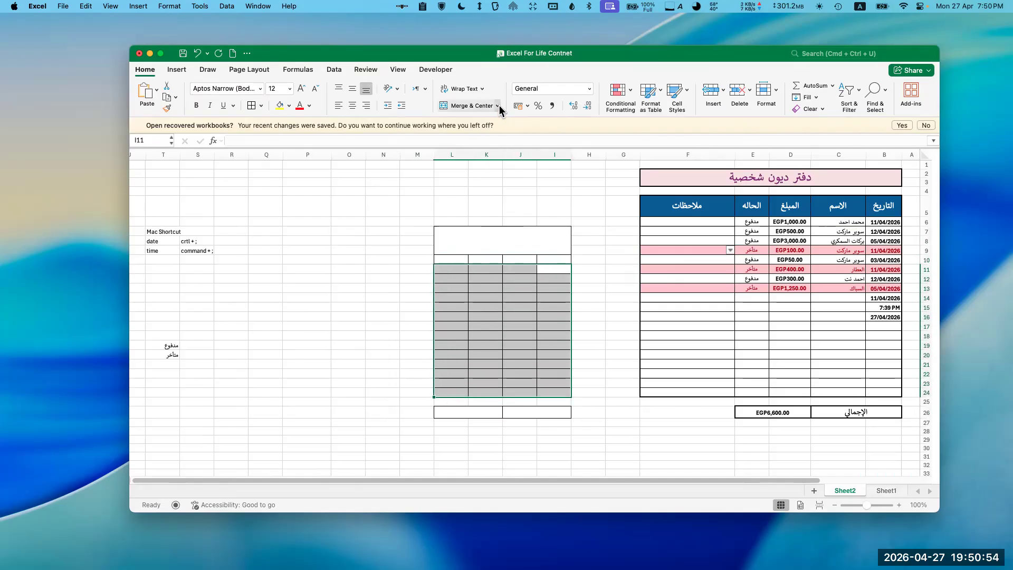
{"action": "left_click", "coordinate": [498, 106]}
{"action": "left_click", "coordinate": [488, 133]}
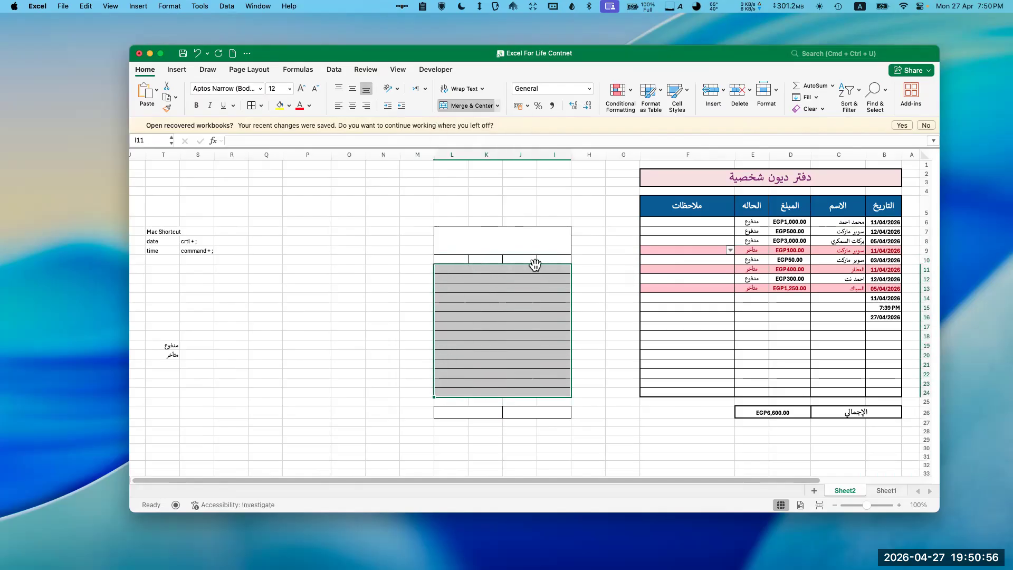
{"action": "left_click", "coordinate": [493, 344]}
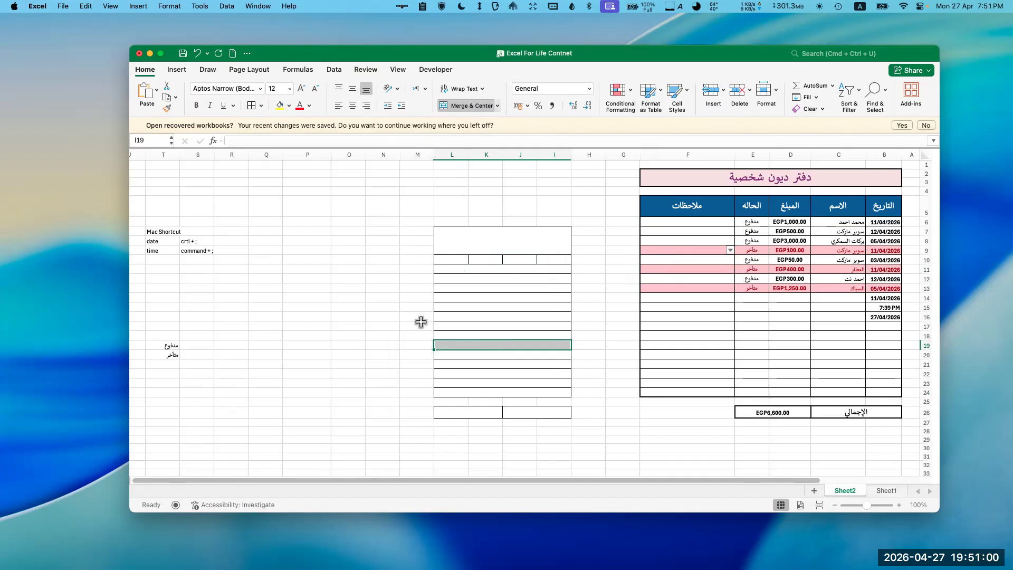
{"action": "left_click", "coordinate": [501, 288]}
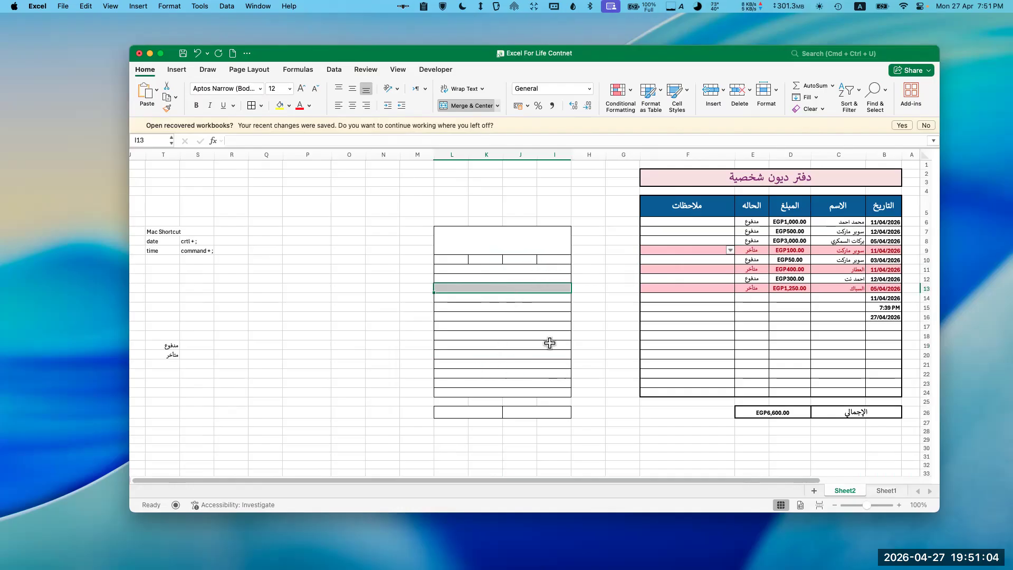
{"action": "left_click", "coordinate": [497, 106]}
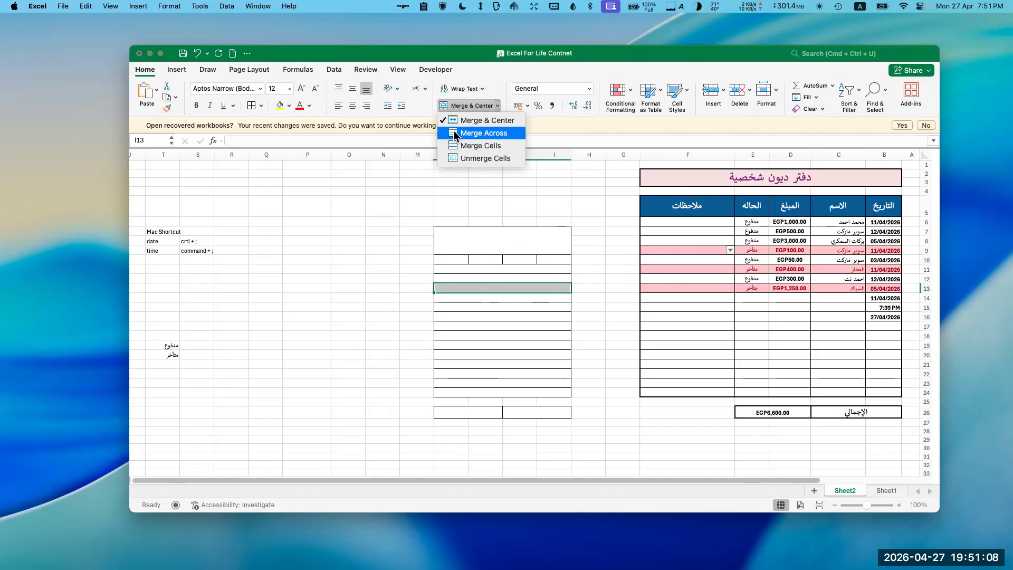
{"action": "left_click", "coordinate": [479, 317]}
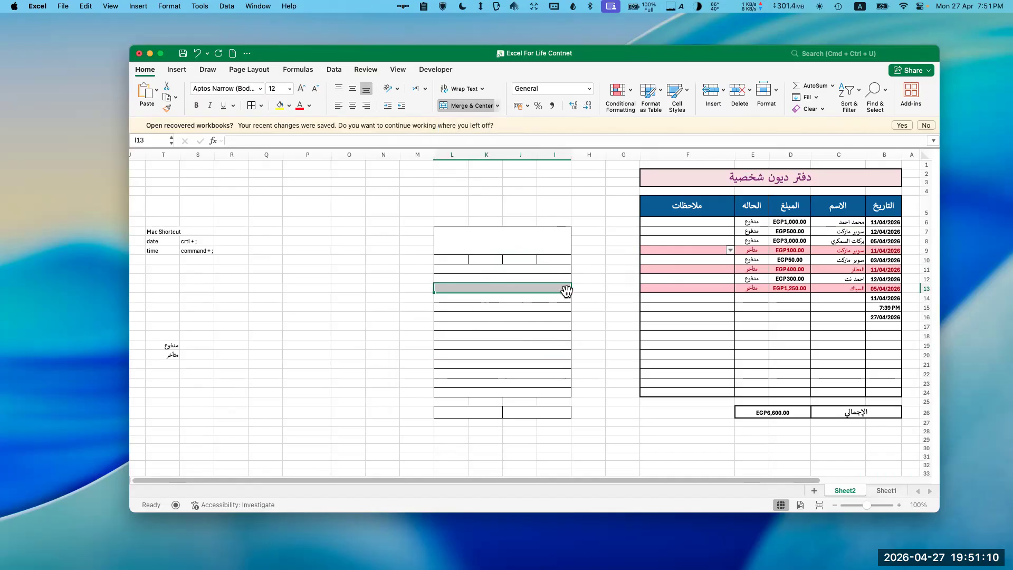
Step: Copy the ledger headers B5:F5 with their formatting to I10, and undo the paste
{"action": "double_click", "coordinate": [559, 257]}
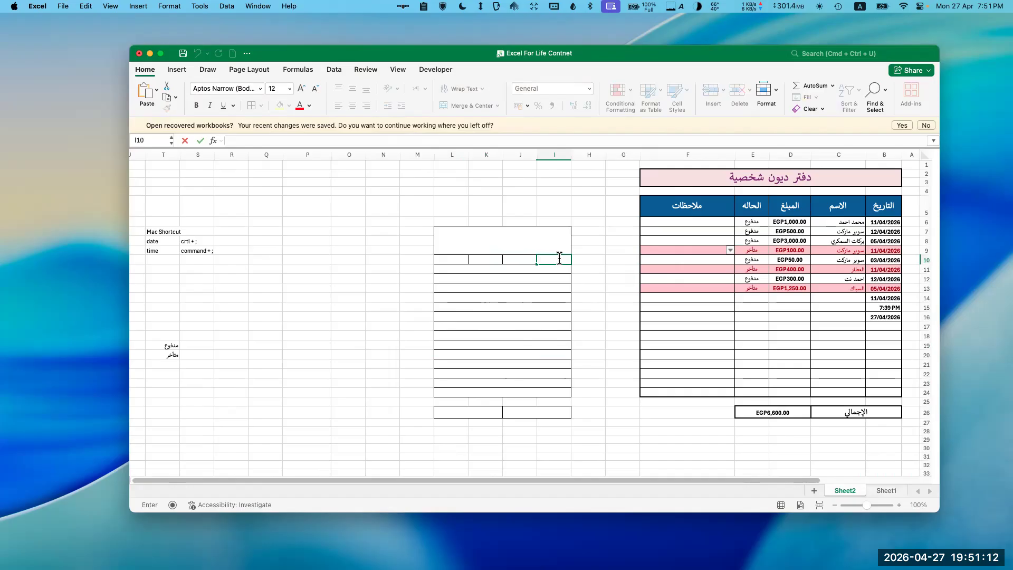
{"action": "left_click", "coordinate": [583, 240]}
{"action": "left_click_drag", "start_coordinate": [880, 208], "coordinate": [678, 205]}
{"action": "key", "text": "super+c"}
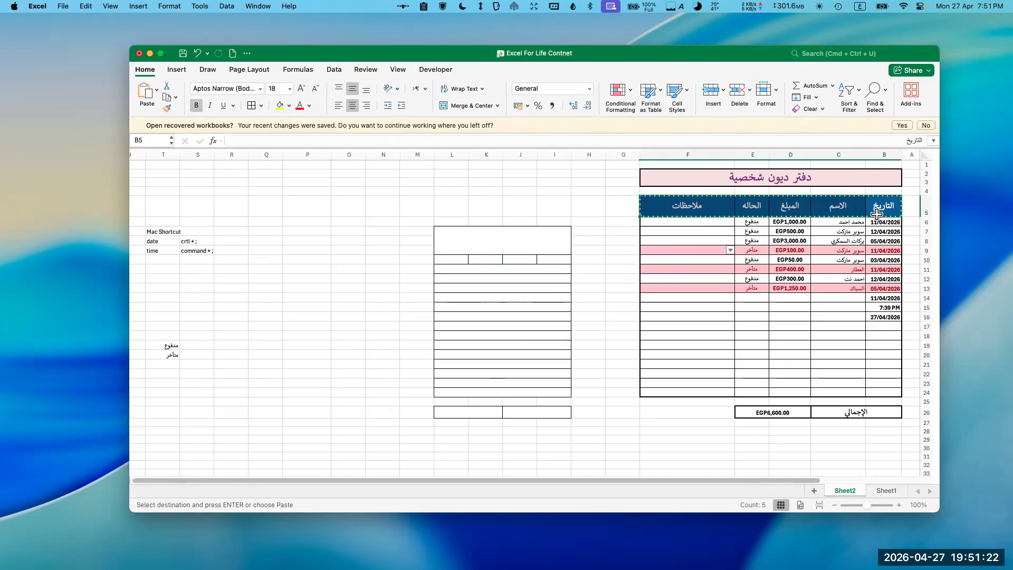
{"action": "left_click", "coordinate": [558, 259]}
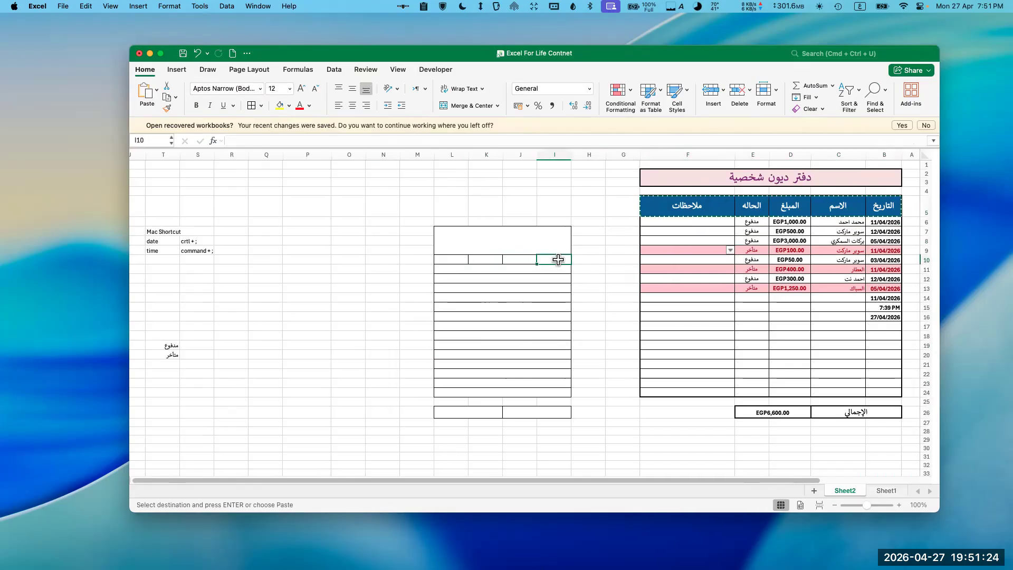
{"action": "key", "text": "super+v"}
{"action": "left_click", "coordinate": [552, 296]}
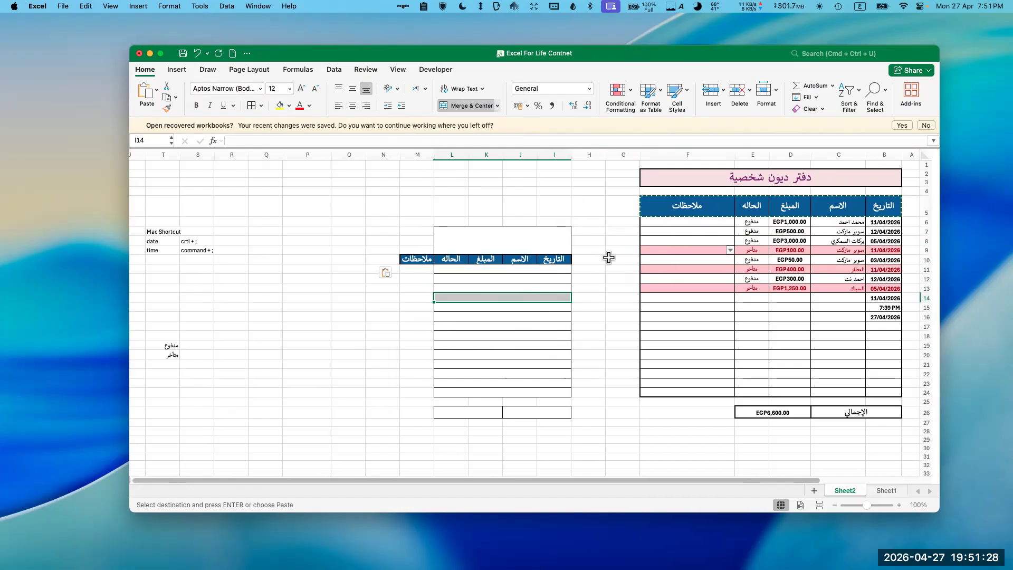
{"action": "key", "text": "super+z"}
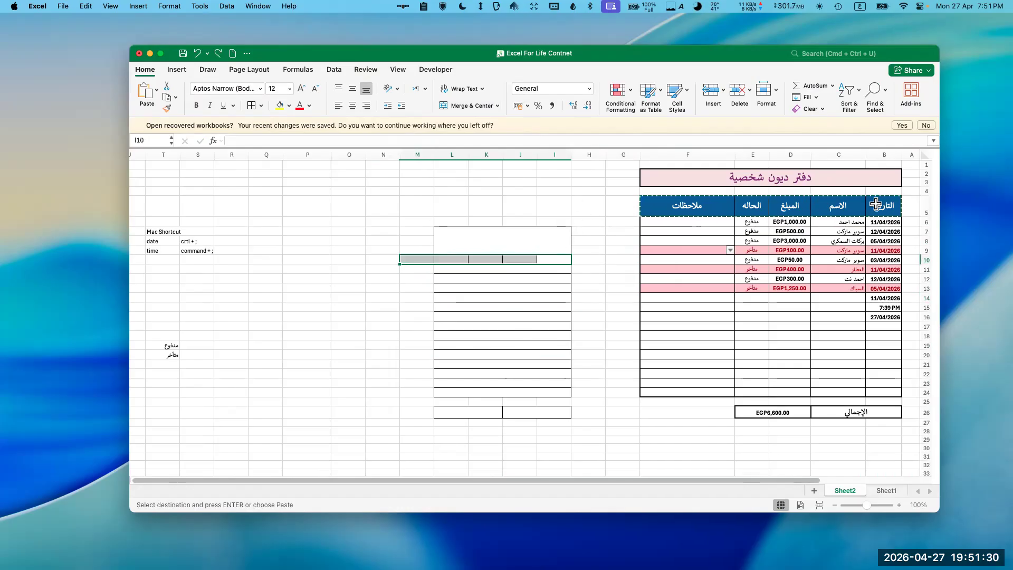
Step: Paste only the values of the ledger headers B5:F5 into row 10, starting at I10
{"action": "left_click_drag", "start_coordinate": [880, 202], "coordinate": [686, 205]}
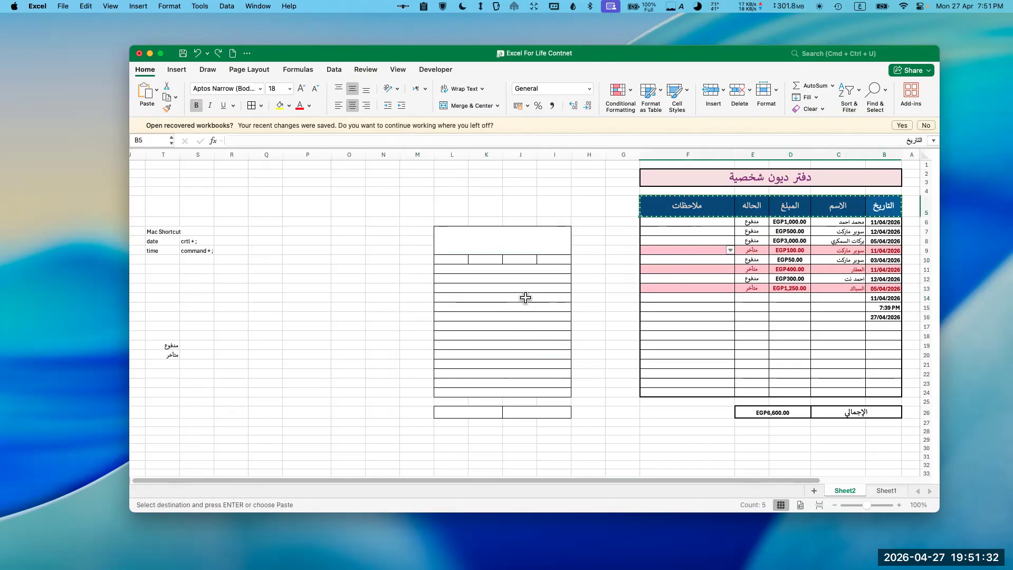
{"action": "right_click", "coordinate": [549, 259]}
{"action": "mouse_move", "coordinate": [565, 307]}
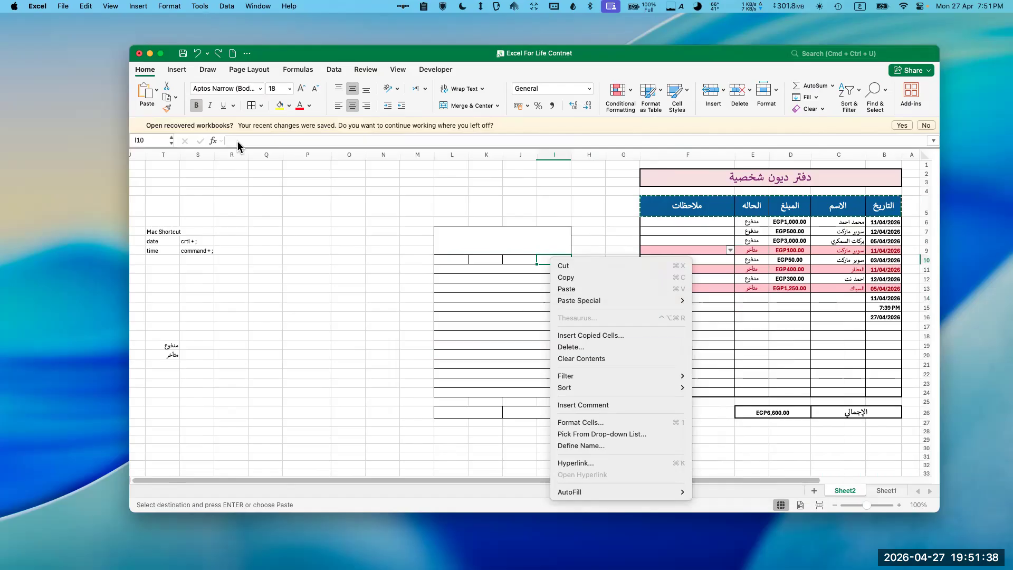
{"action": "left_click", "coordinate": [157, 90]}
{"action": "left_click", "coordinate": [157, 91]}
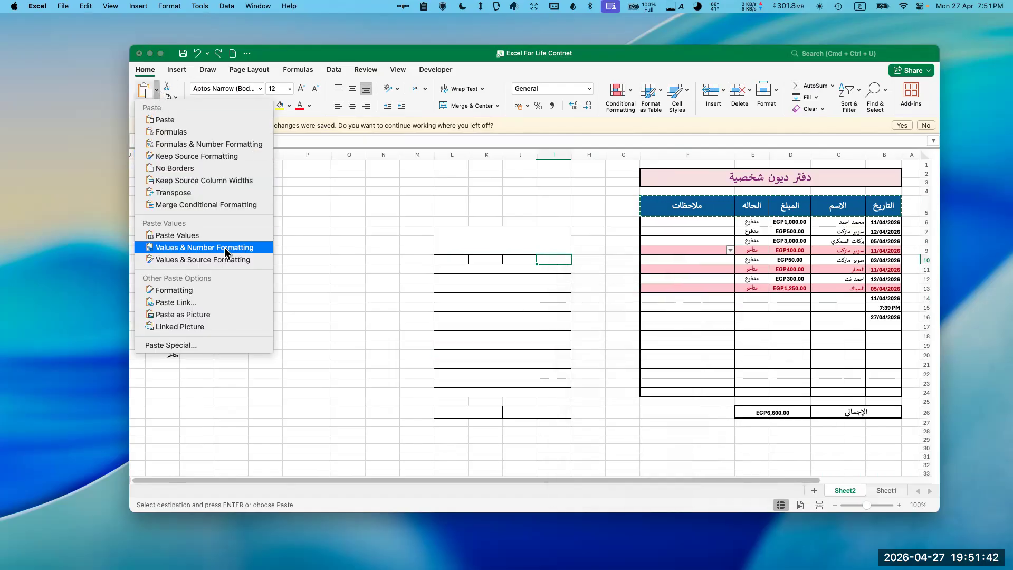
{"action": "left_click", "coordinate": [196, 236]}
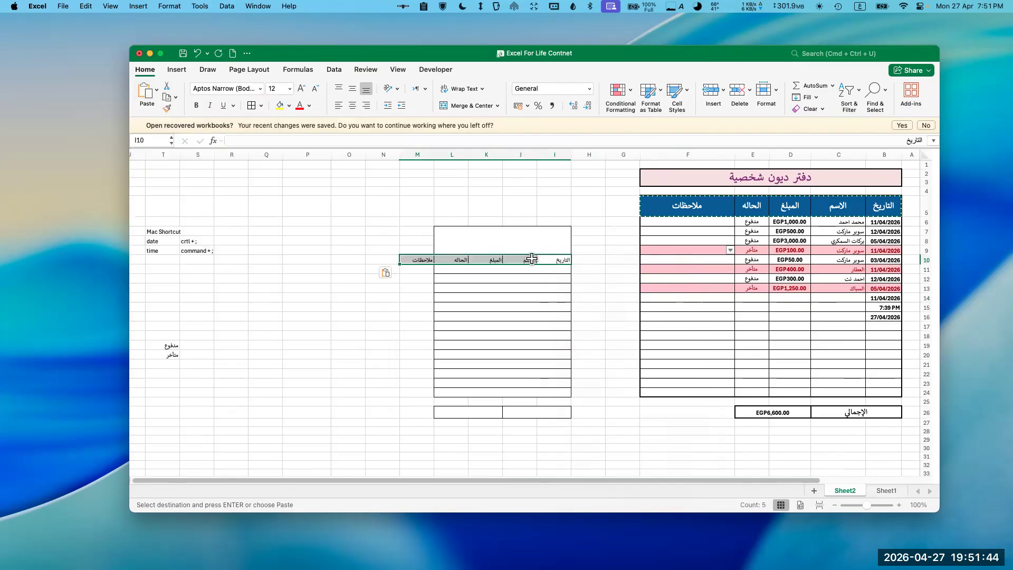
Step: Clear the surplus ملاحظات header from M10, outside the new table's border
{"action": "left_click", "coordinate": [522, 268]}
{"action": "left_click", "coordinate": [417, 261]}
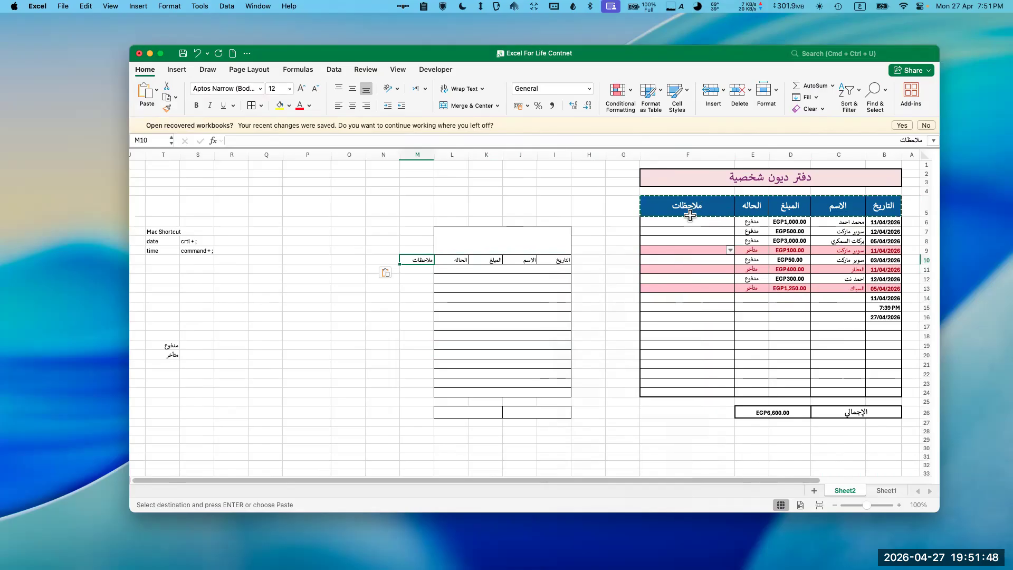
{"action": "left_click_drag", "start_coordinate": [413, 235], "coordinate": [410, 288]}
{"action": "key", "text": "Delete"}
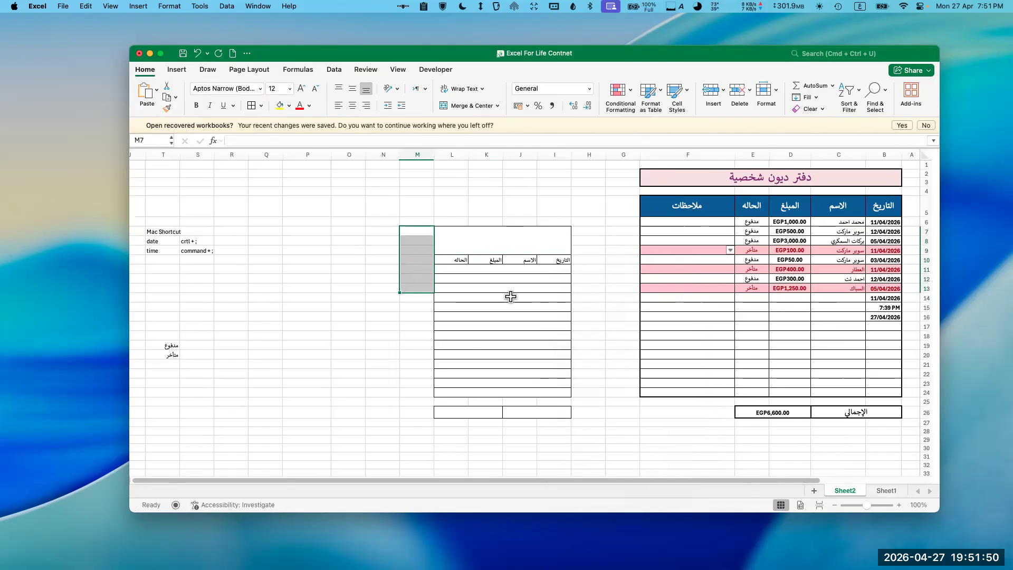
{"action": "left_click", "coordinate": [510, 296]}
{"action": "left_click_drag", "start_coordinate": [562, 258], "coordinate": [453, 260]}
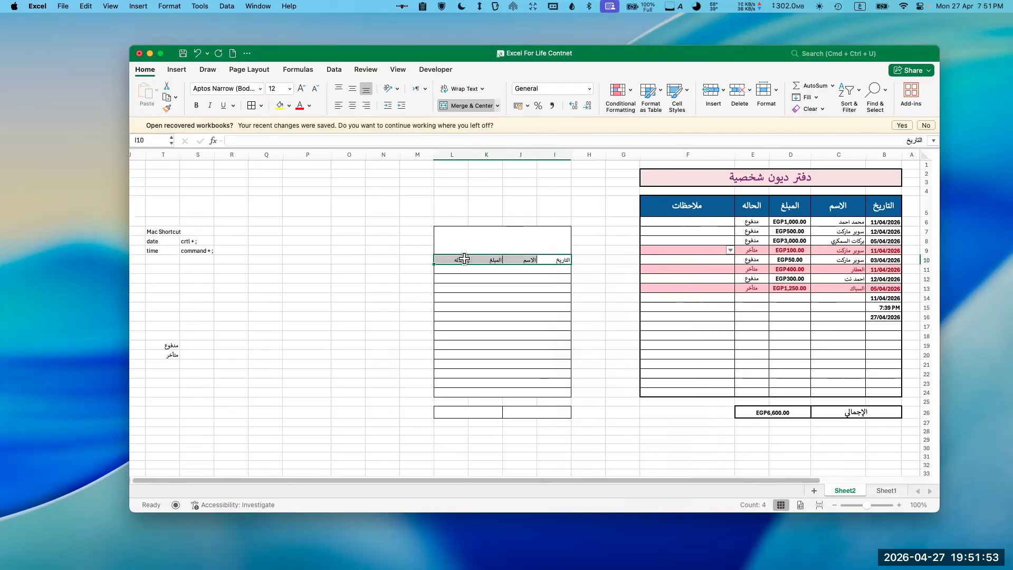
{"action": "left_click", "coordinate": [552, 260]}
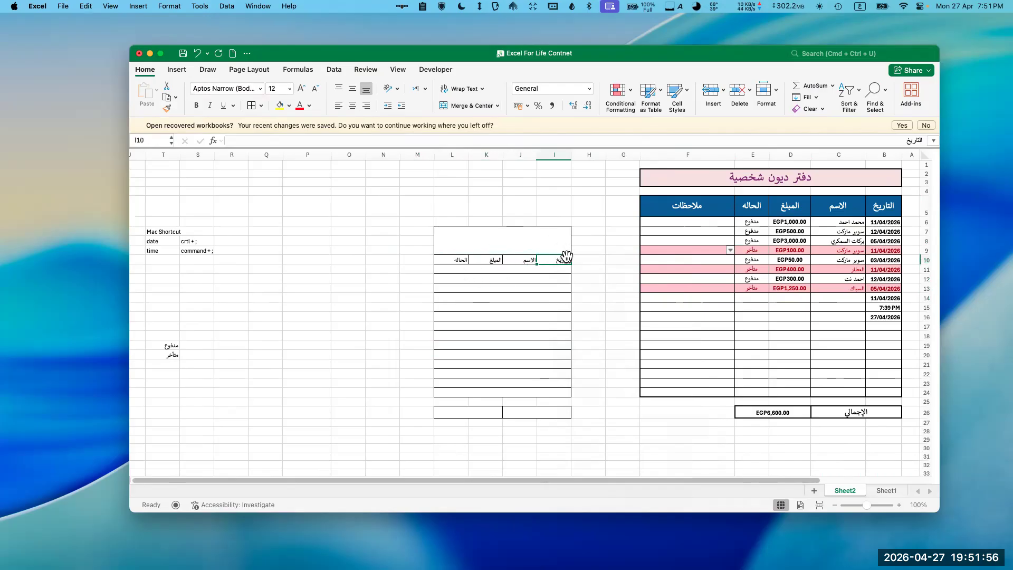
Step: Replace the Arabic headers in I10:L10 with Date, name, Amount and status
{"action": "type", "text": "]"}
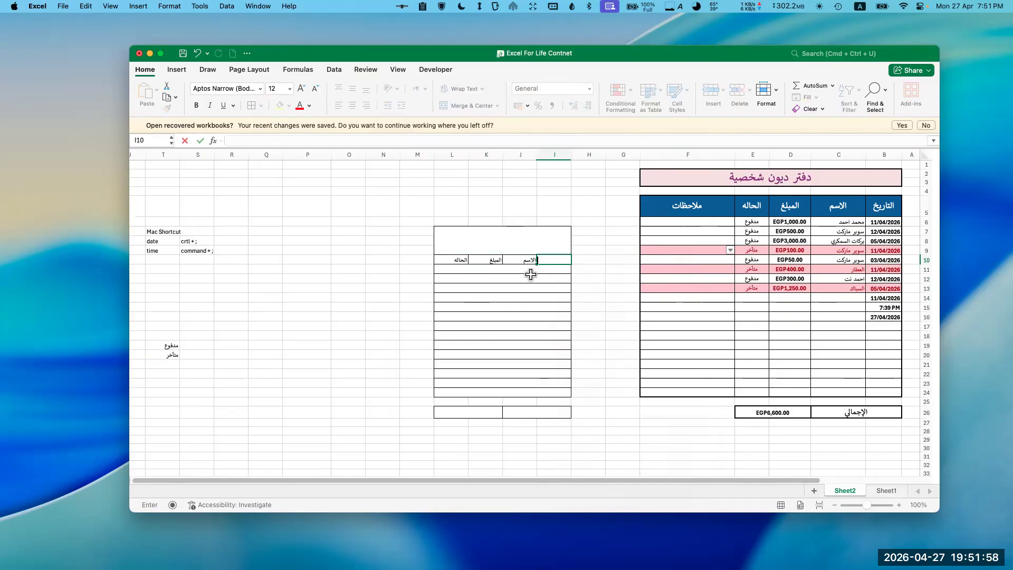
{"action": "key", "text": "Tab"}
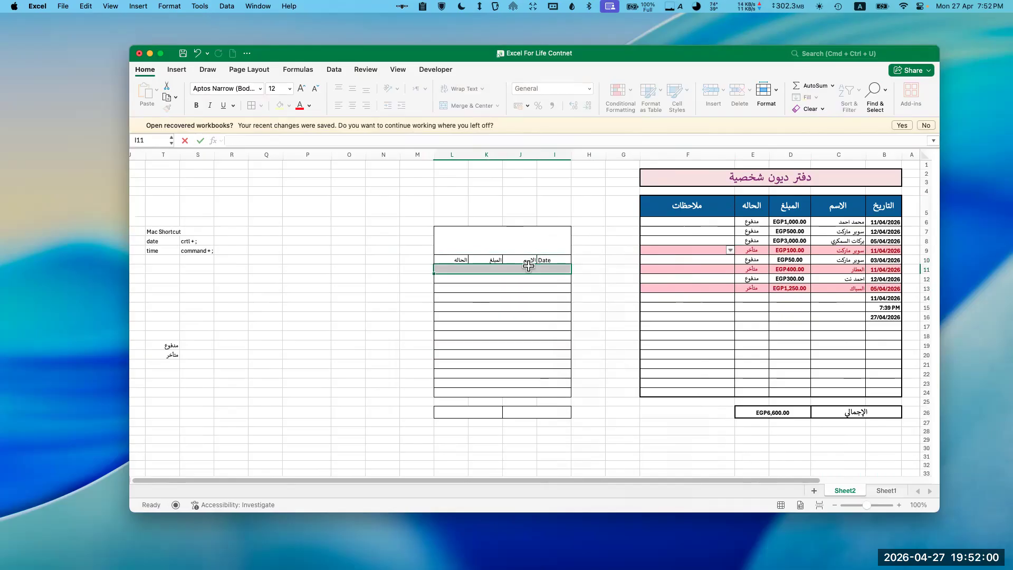
{"action": "type", "text": "name"}
{"action": "key", "text": "Tab"}
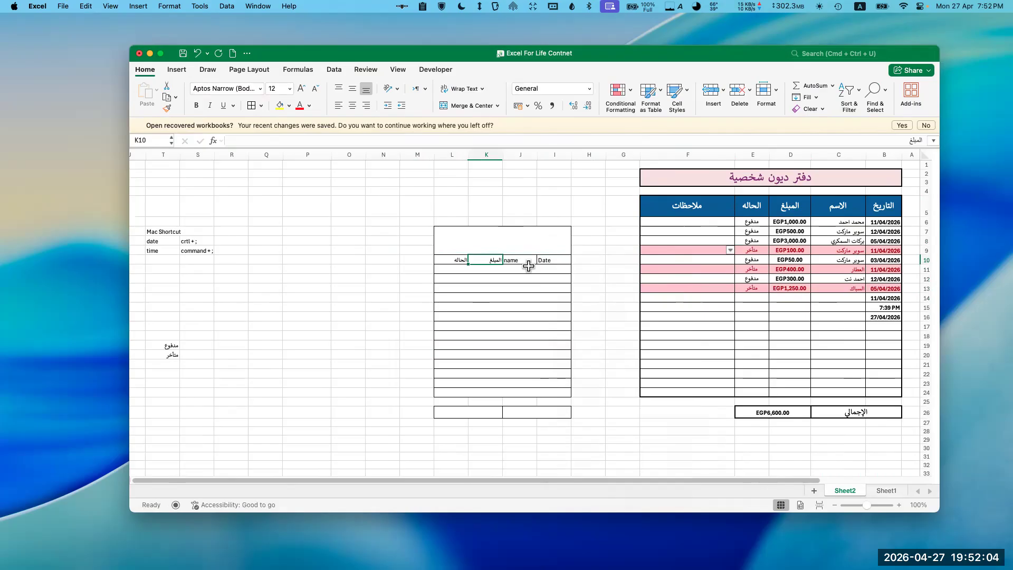
{"action": "type", "text": "A"}
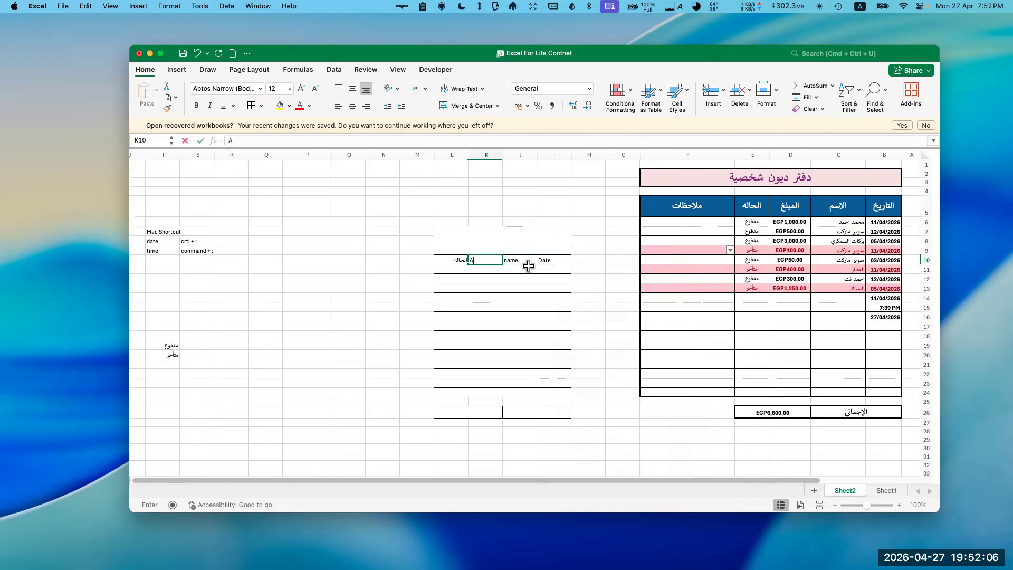
{"action": "type", "text": "mount"}
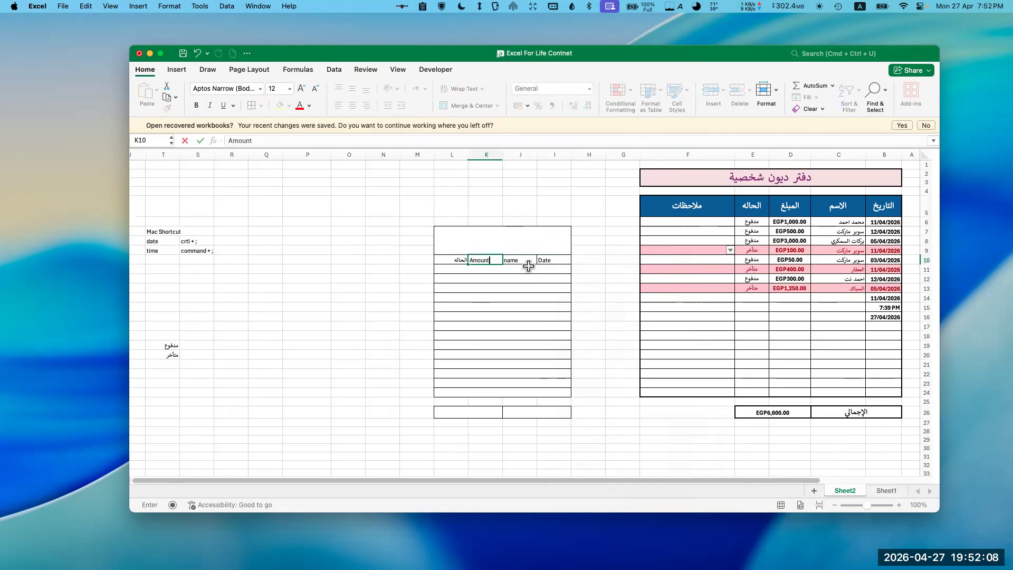
{"action": "key", "text": "Tab"}
{"action": "type", "text": "s"}
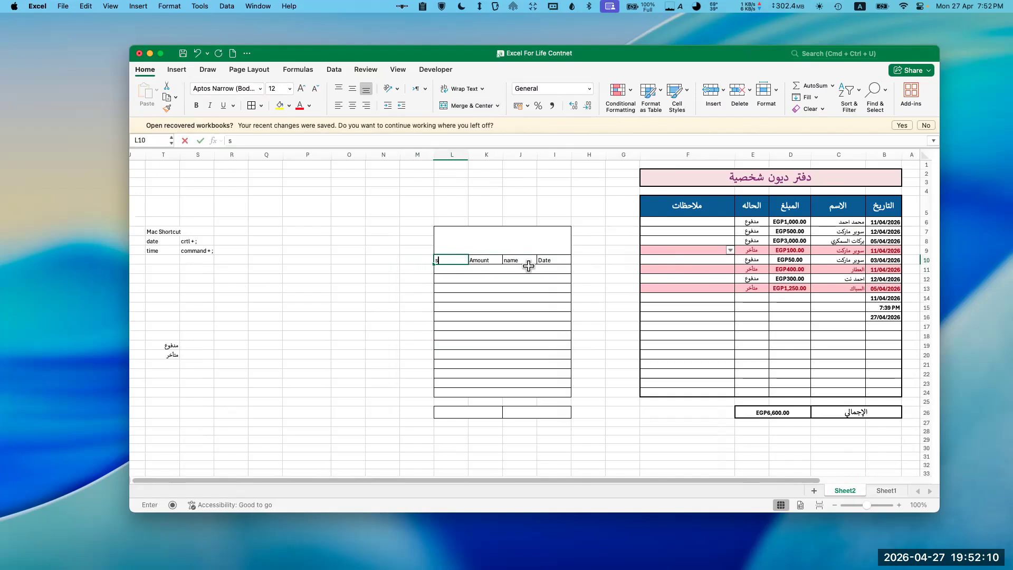
{"action": "type", "text": "tatus"}
{"action": "key", "text": "Return"}
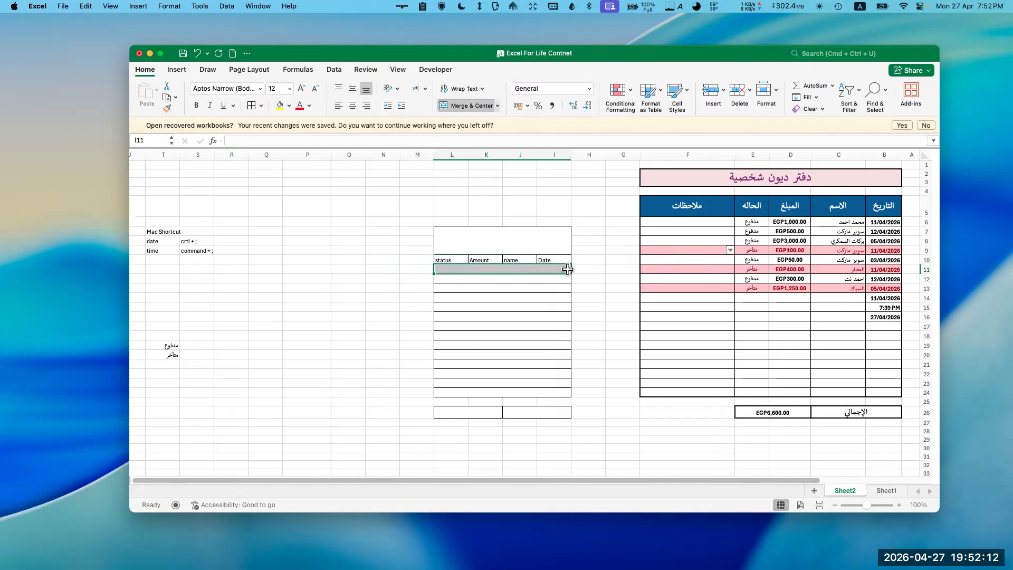
Step: Copy the formatting of the ledger headers B5:E5 onto the new table's headers I10:L10 with Format Painter
{"action": "left_click_drag", "start_coordinate": [560, 259], "coordinate": [458, 260]}
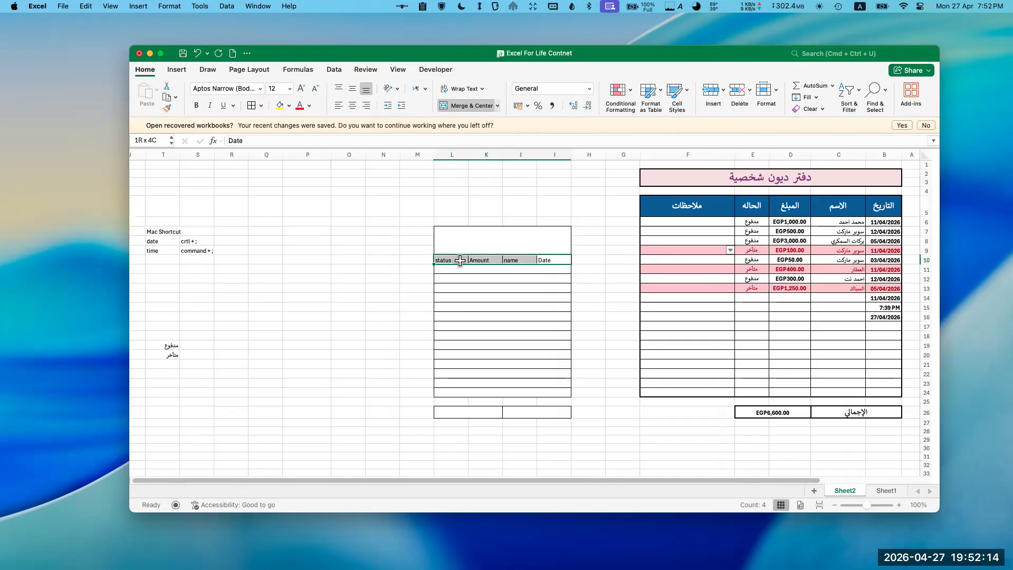
{"action": "left_click", "coordinate": [917, 280]}
{"action": "left_click_drag", "start_coordinate": [885, 203], "coordinate": [738, 206]}
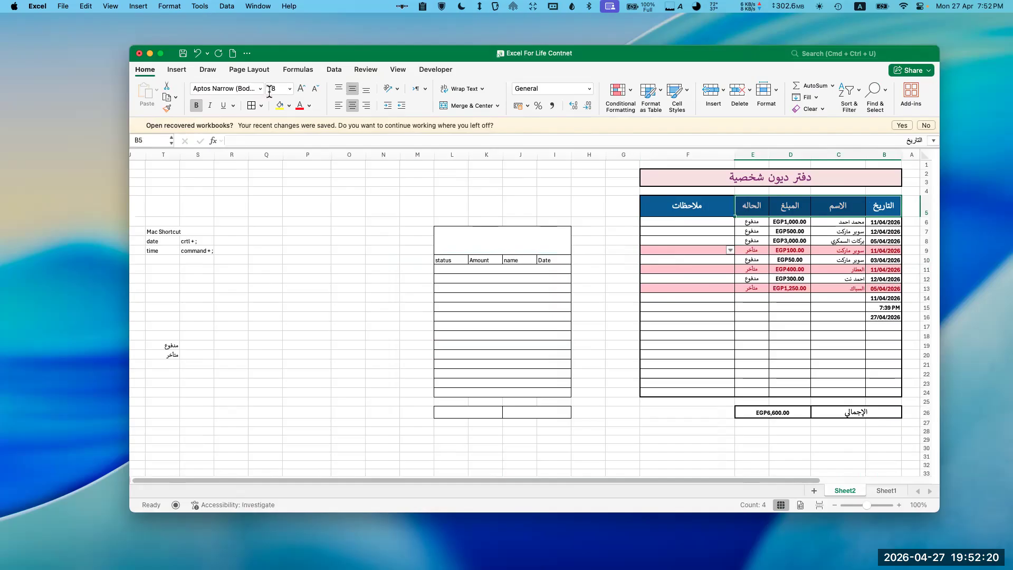
{"action": "left_click", "coordinate": [169, 109]}
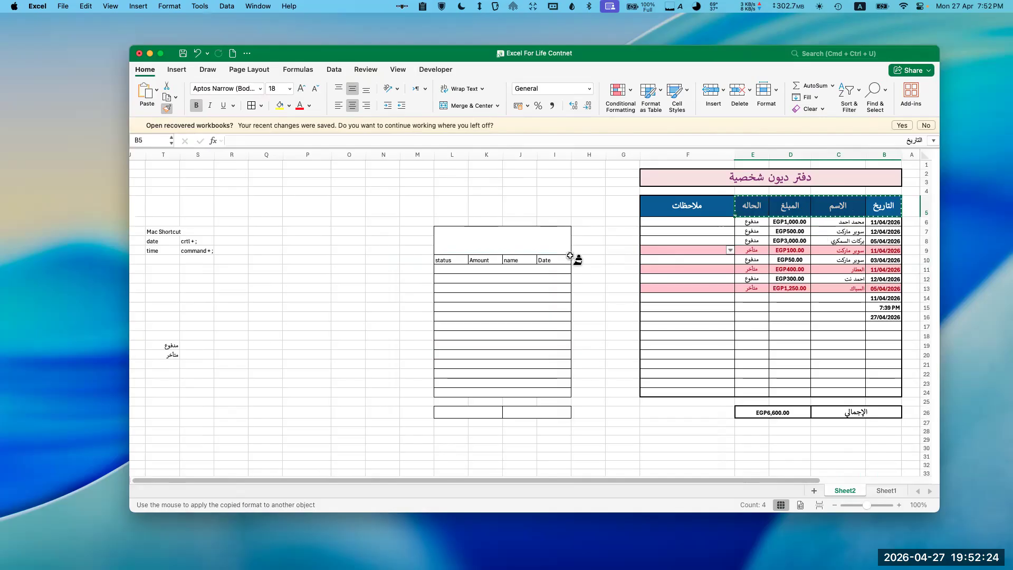
{"action": "left_click_drag", "start_coordinate": [556, 261], "coordinate": [453, 260]}
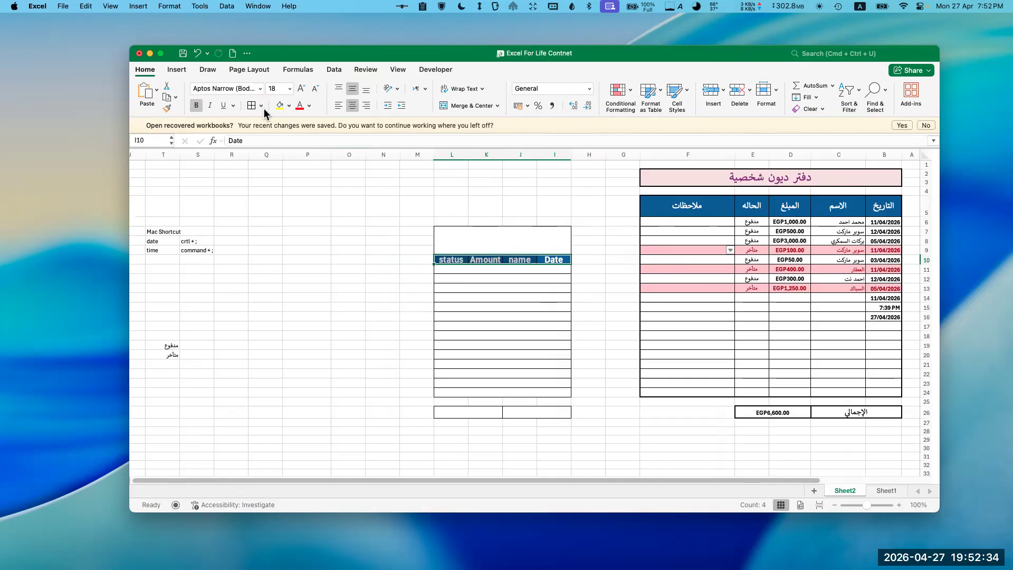
Step: Unmerge the merged row I11:L11 directly below the Date, name, Amount and status headers
{"action": "left_click_drag", "start_coordinate": [483, 279], "coordinate": [560, 257]}
{"action": "left_click", "coordinate": [559, 258]}
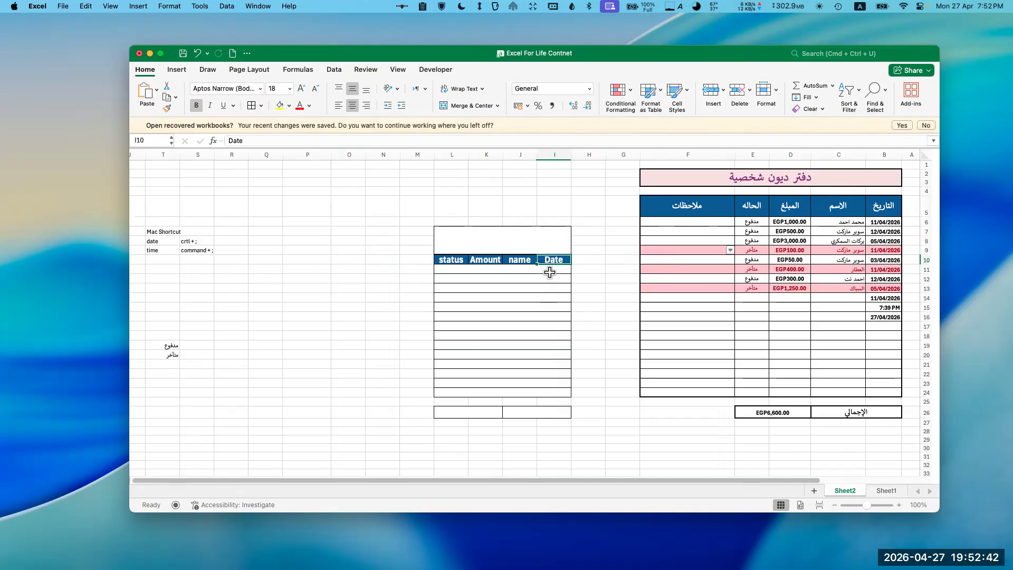
{"action": "left_click", "coordinate": [552, 270]}
{"action": "left_click", "coordinate": [559, 261]}
{"action": "left_click_drag", "start_coordinate": [560, 261], "coordinate": [464, 260]}
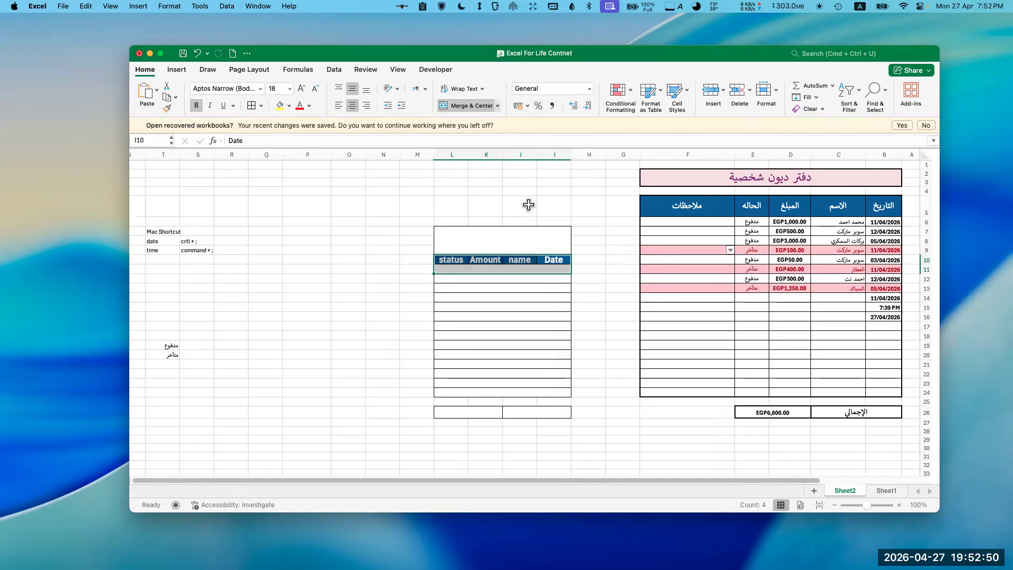
{"action": "left_click", "coordinate": [480, 205]}
{"action": "left_click", "coordinate": [481, 268]}
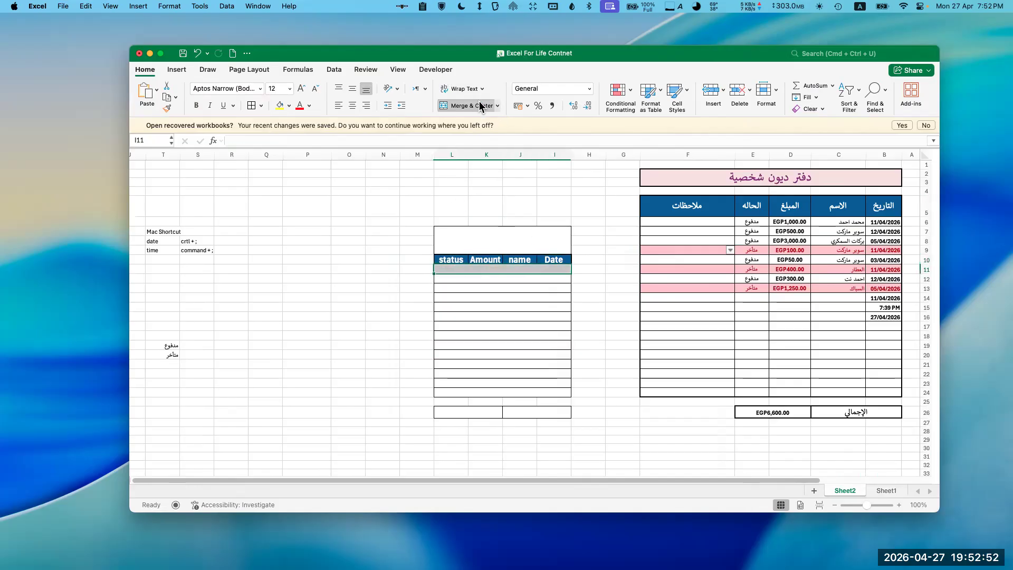
{"action": "left_click", "coordinate": [497, 105]}
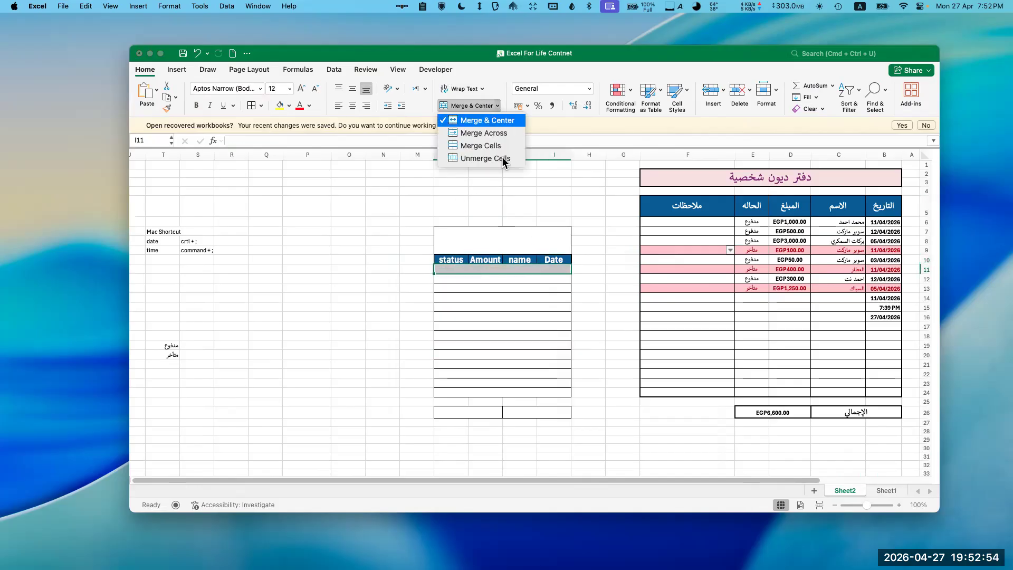
{"action": "left_click", "coordinate": [489, 158]}
{"action": "left_click", "coordinate": [525, 253]}
Step: Merge and center each header in I10:L10 with the empty cell below it in row 11
{"action": "left_click_drag", "start_coordinate": [548, 259], "coordinate": [451, 270]}
{"action": "left_click", "coordinate": [444, 106]}
{"action": "left_click", "coordinate": [464, 107]}
{"action": "left_click", "coordinate": [454, 107]}
{"action": "left_click", "coordinate": [453, 106]}
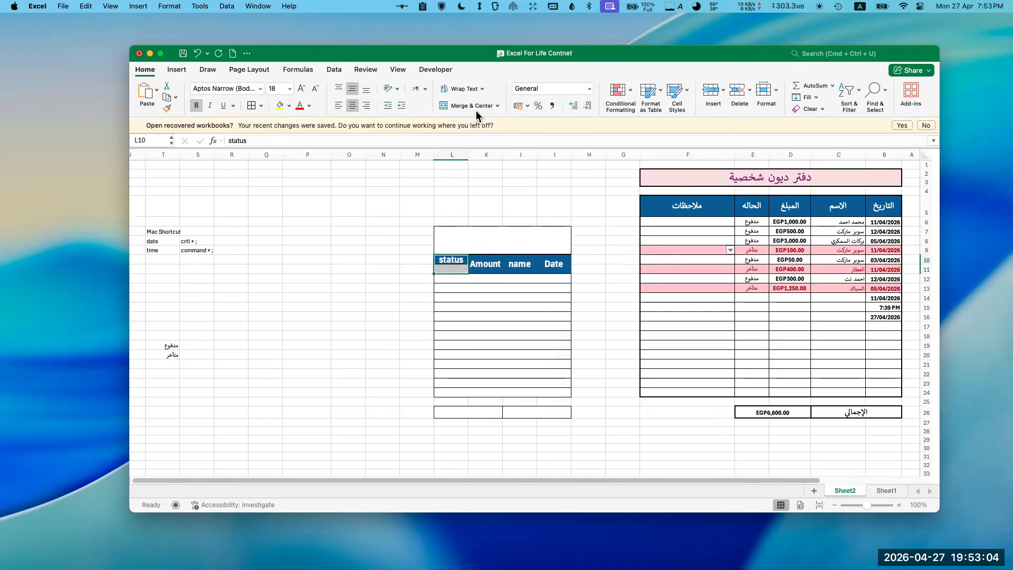
{"action": "left_click_drag", "start_coordinate": [538, 276], "coordinate": [451, 278]}
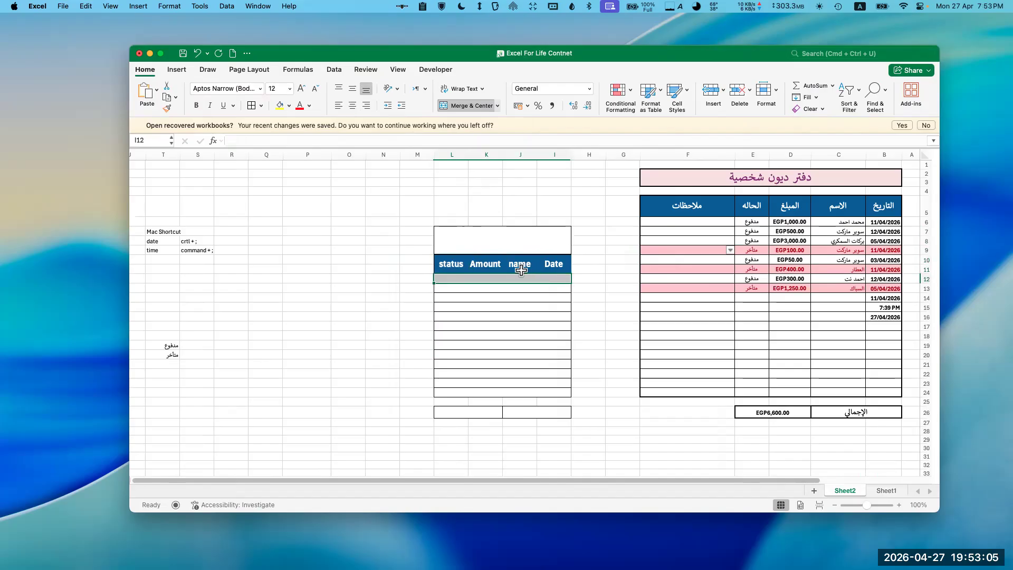
{"action": "left_click", "coordinate": [453, 267]}
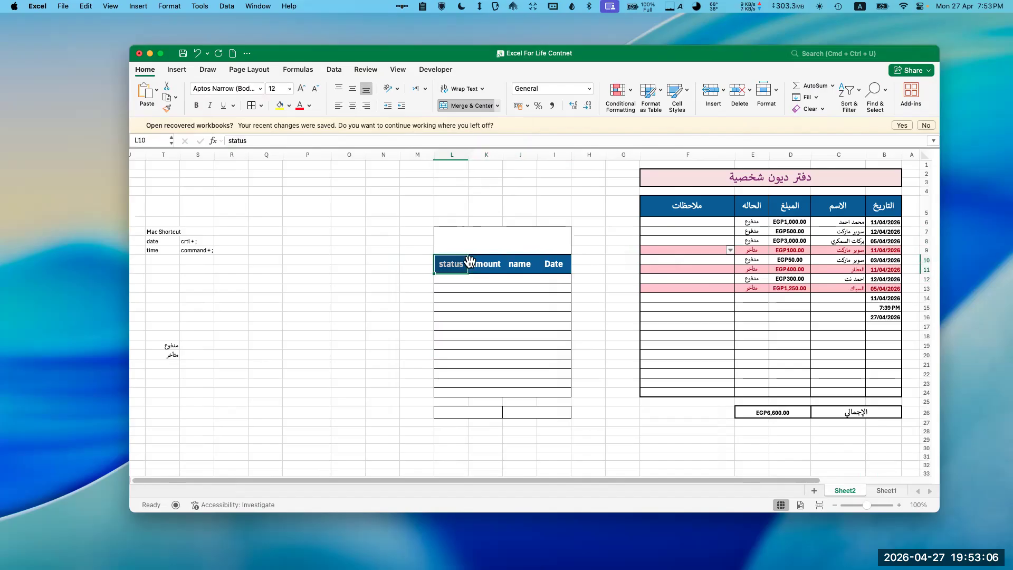
{"action": "left_click", "coordinate": [555, 261]}
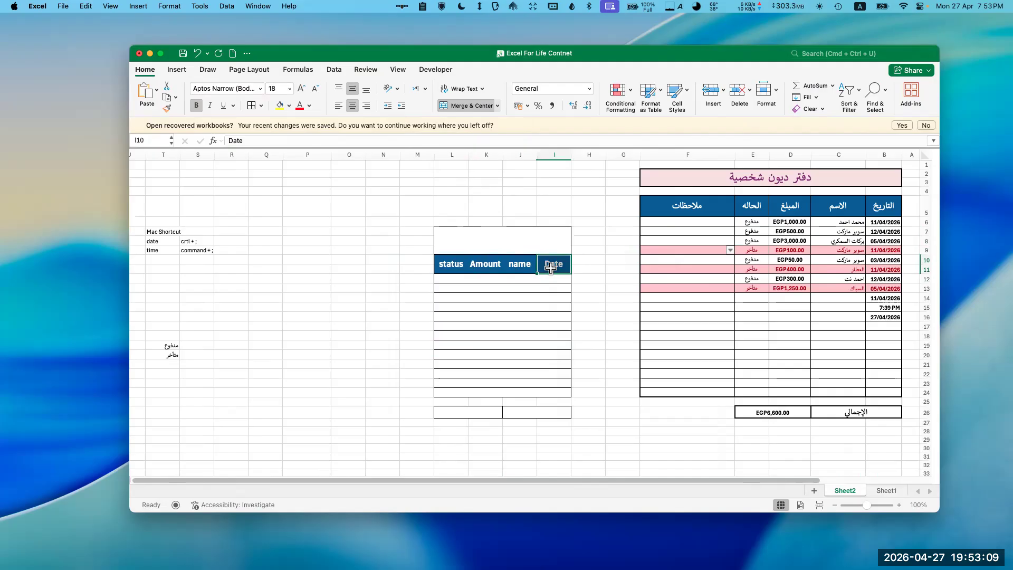
{"action": "left_click", "coordinate": [366, 277]}
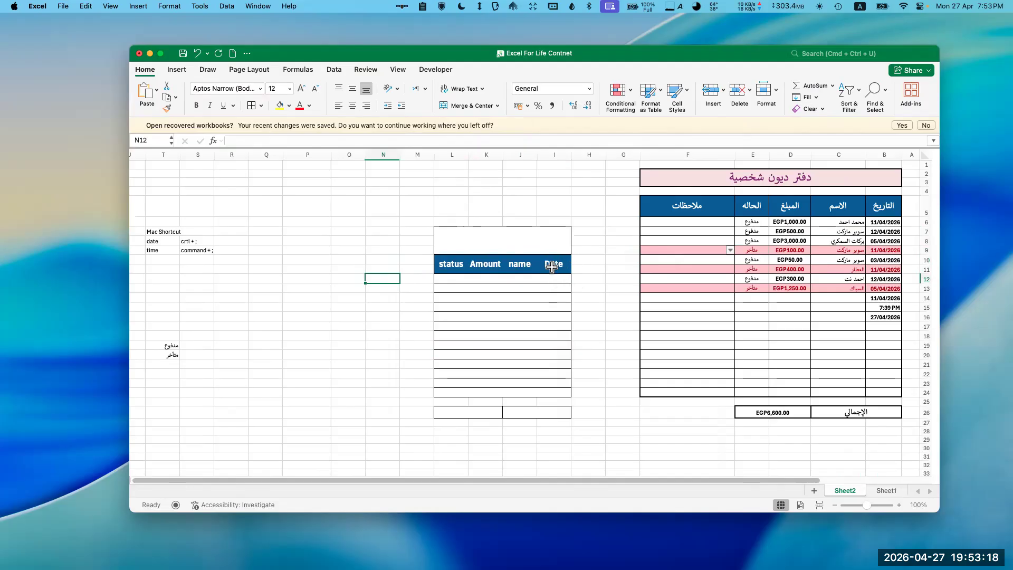
Step: Add borders between the header cells in I10:L11
{"action": "left_click_drag", "start_coordinate": [553, 263], "coordinate": [443, 266]}
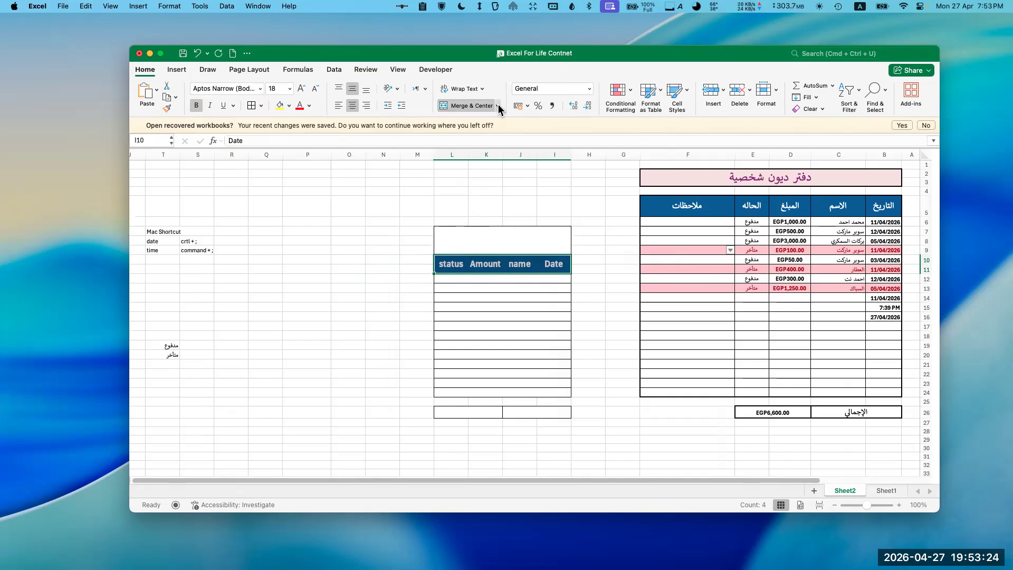
{"action": "left_click", "coordinate": [261, 107]}
{"action": "left_click", "coordinate": [252, 107]}
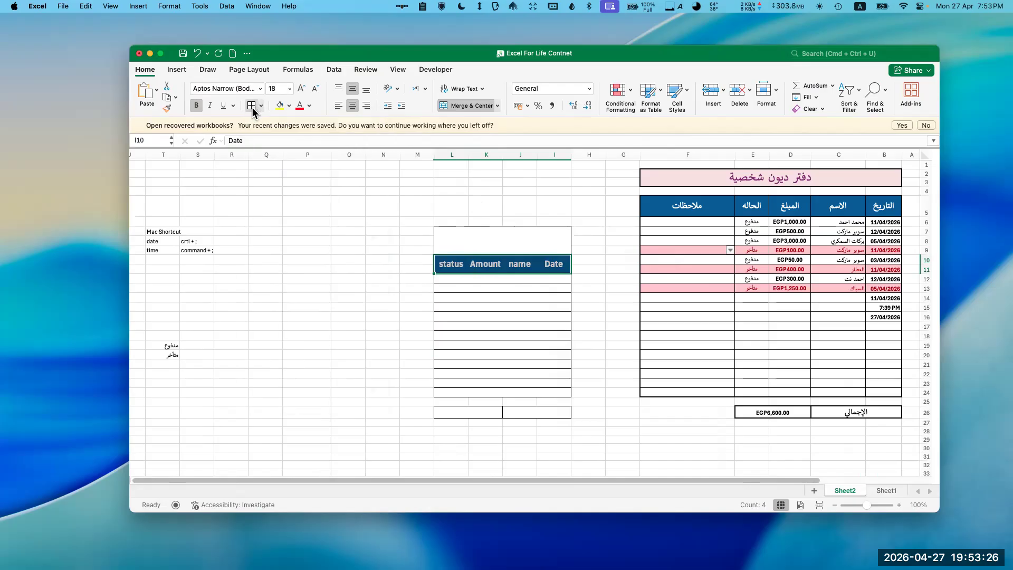
{"action": "left_click", "coordinate": [559, 389]}
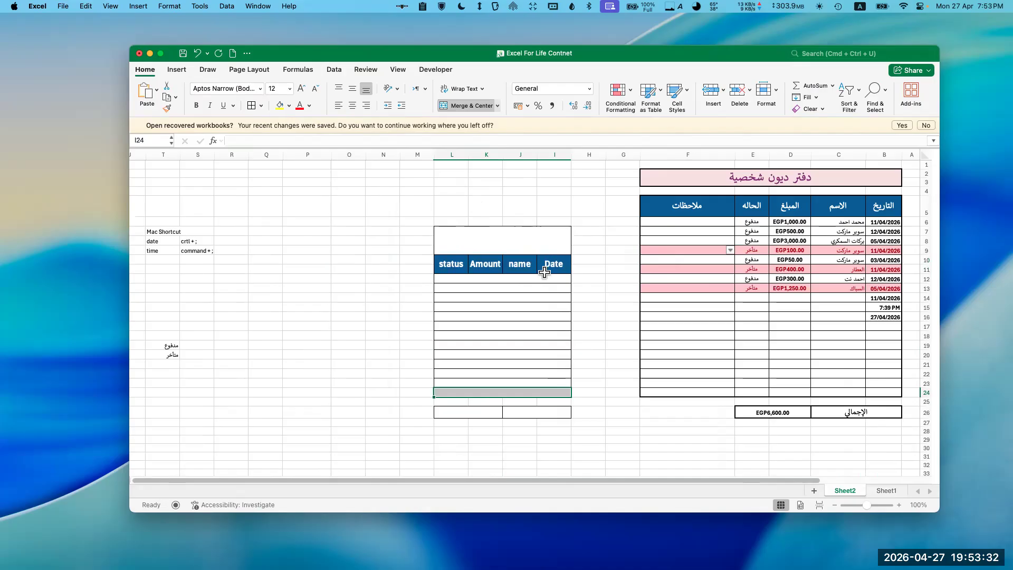
Step: Unmerge the table body rows I12:L24 back into separate cells
{"action": "left_click", "coordinate": [519, 297]}
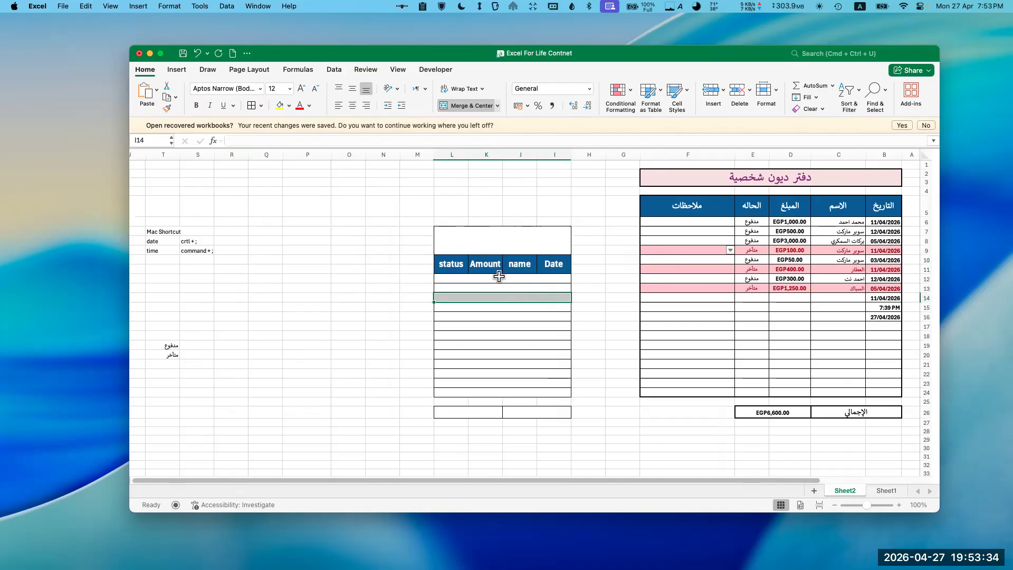
{"action": "left_click", "coordinate": [500, 277]}
{"action": "left_click_drag", "start_coordinate": [499, 277], "coordinate": [482, 393]}
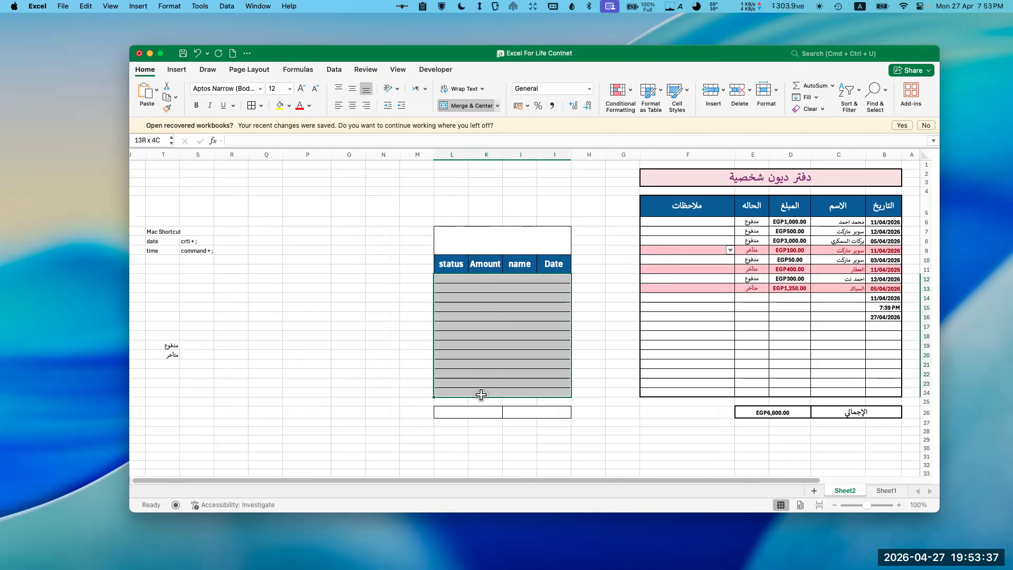
{"action": "left_click", "coordinate": [498, 109]}
{"action": "left_click", "coordinate": [473, 160]}
{"action": "left_click", "coordinate": [493, 317]}
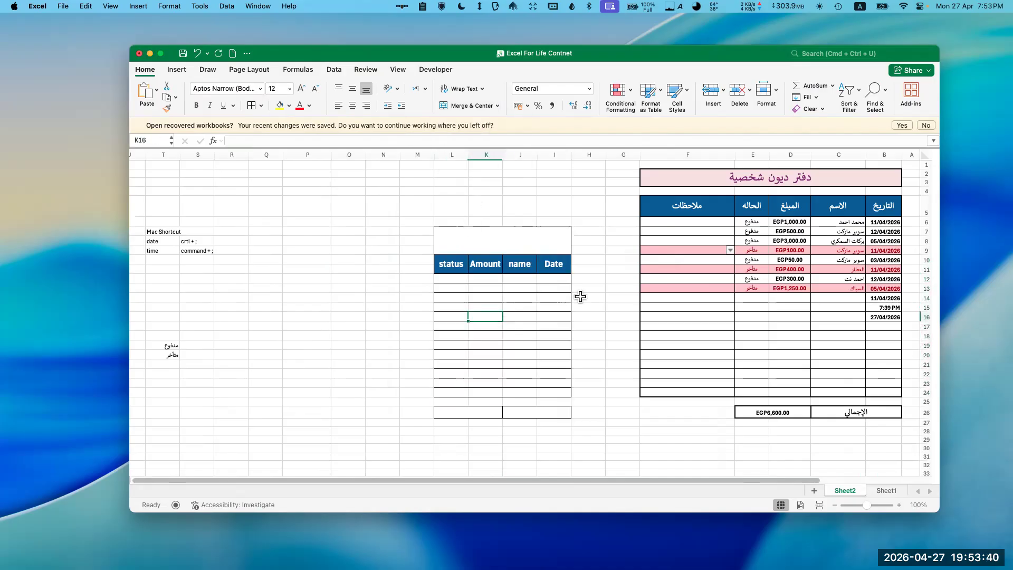
Step: Add borders around every cell of the table body I12:L24
{"action": "left_click_drag", "start_coordinate": [558, 277], "coordinate": [436, 393]}
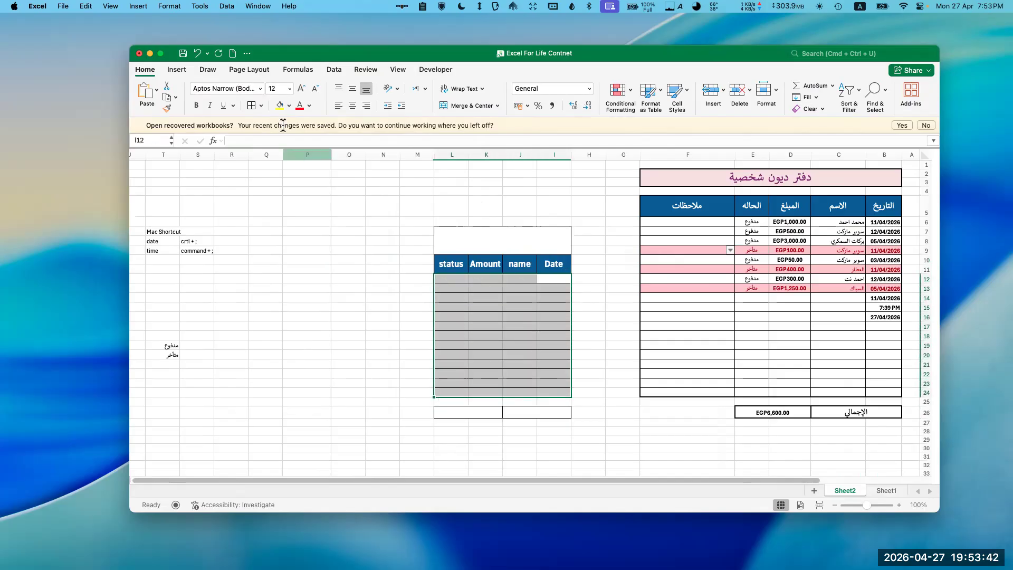
{"action": "left_click", "coordinate": [417, 250]}
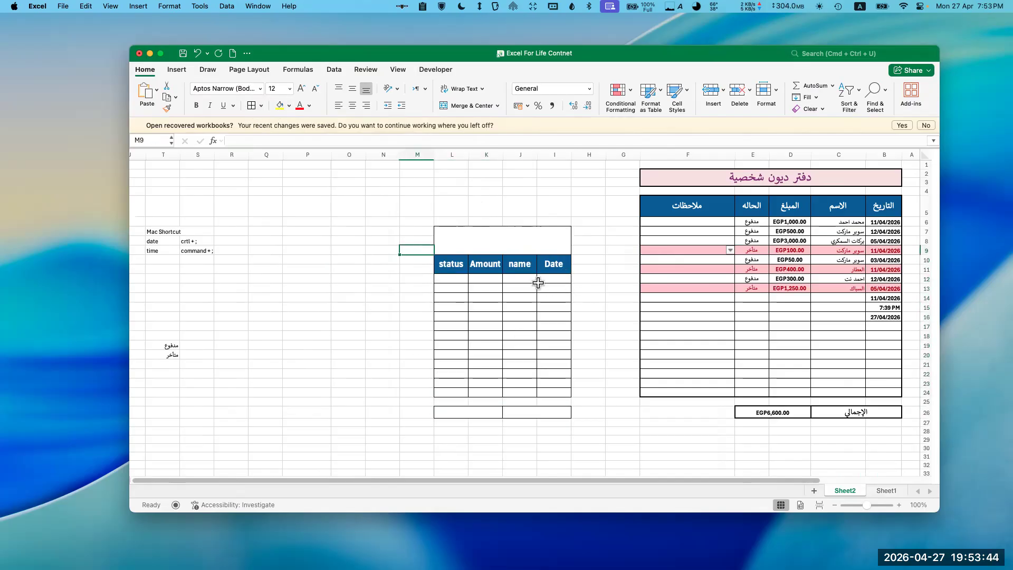
{"action": "left_click", "coordinate": [520, 297]}
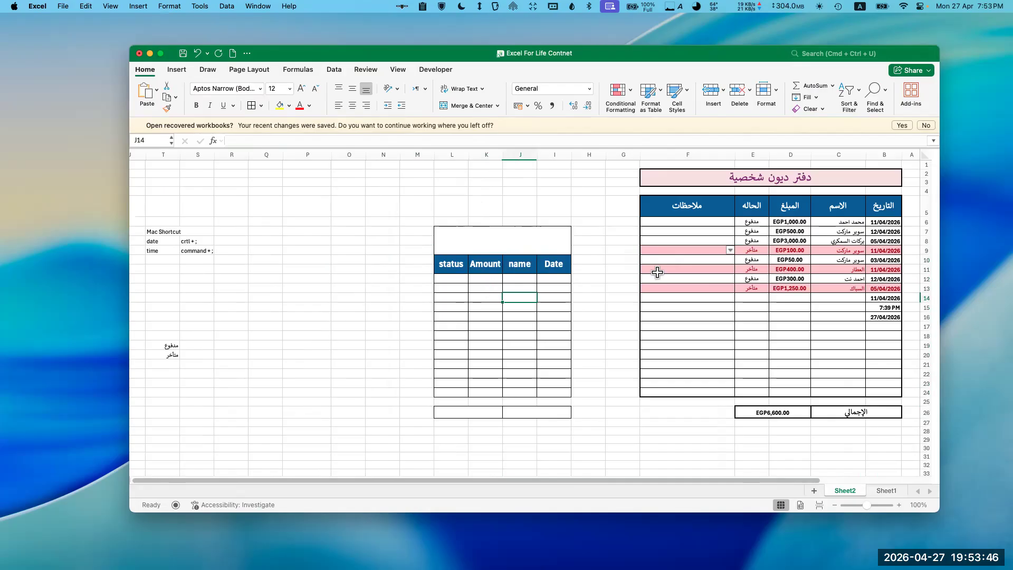
Step: Try to paste only the value of the ledger title in B2 into the merged title cell I7
{"action": "left_click", "coordinate": [548, 241]}
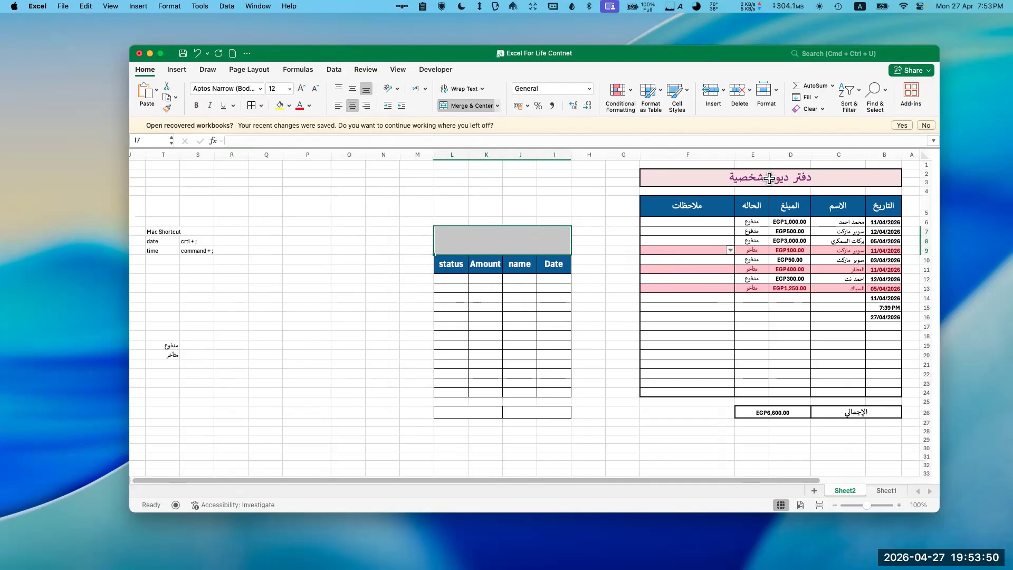
{"action": "left_click", "coordinate": [765, 178]}
{"action": "key", "text": "super+c"}
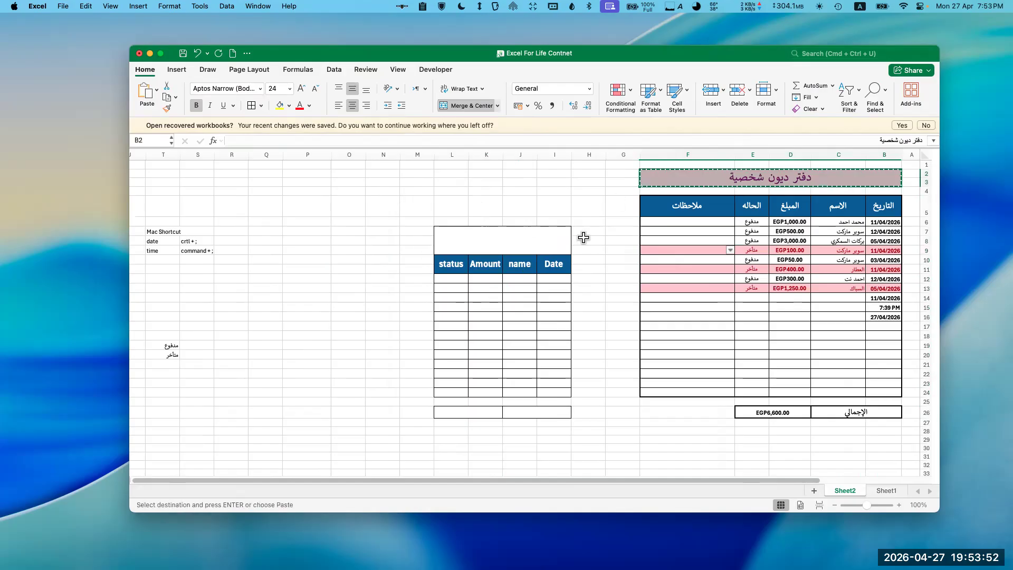
{"action": "left_click", "coordinate": [515, 248]}
{"action": "right_click", "coordinate": [517, 248]}
{"action": "mouse_move", "coordinate": [542, 293]}
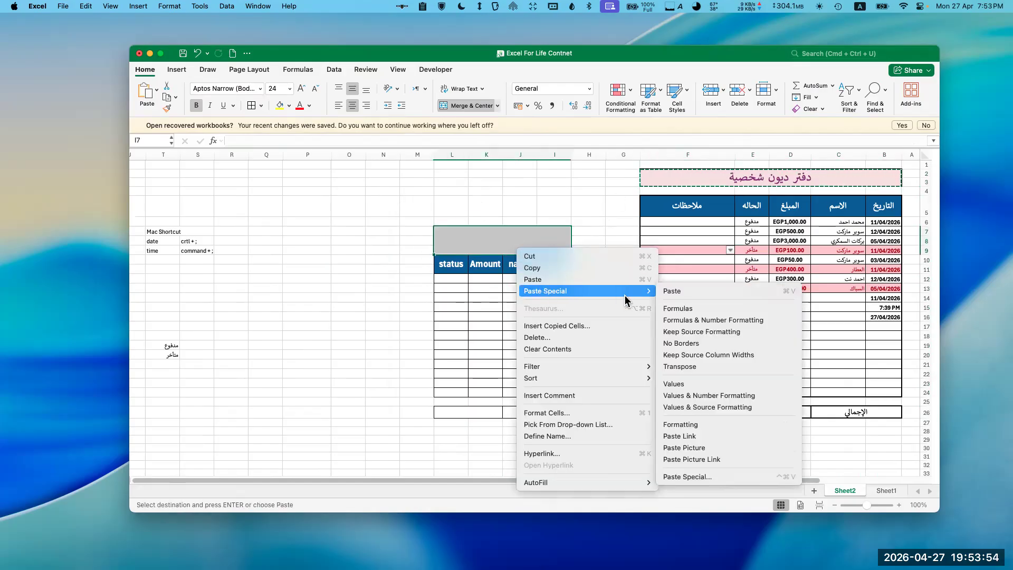
{"action": "left_click", "coordinate": [728, 385]}
{"action": "left_click", "coordinate": [506, 252]}
{"action": "right_click", "coordinate": [536, 240]}
{"action": "left_click", "coordinate": [752, 232]}
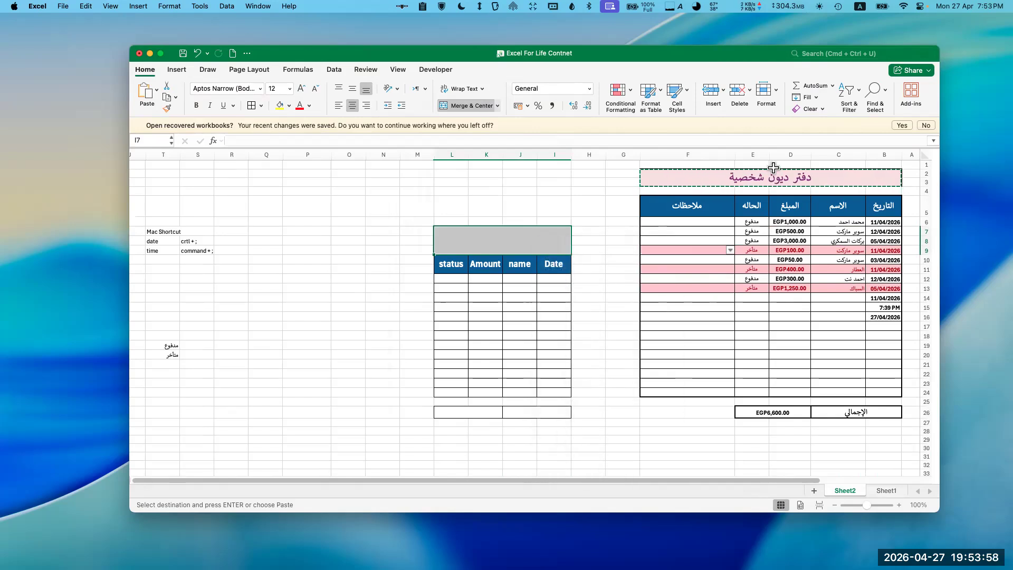
Step: Copy the ledger title from B2 again and retry pasting it as Values into the merged title cell I7
{"action": "left_click", "coordinate": [766, 177]}
{"action": "key", "text": "super+c"}
{"action": "right_click", "coordinate": [500, 251]}
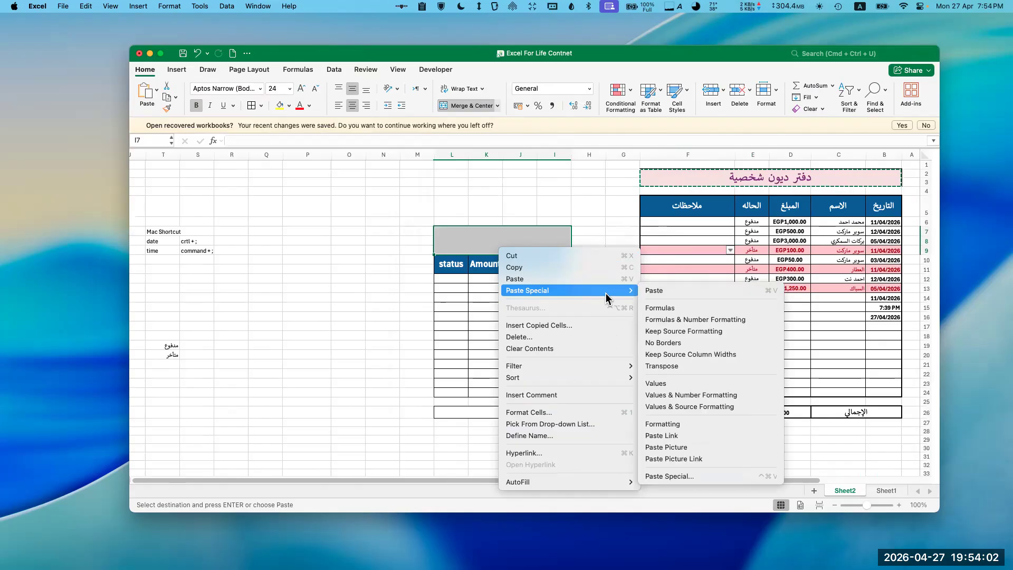
{"action": "mouse_move", "coordinate": [604, 290]}
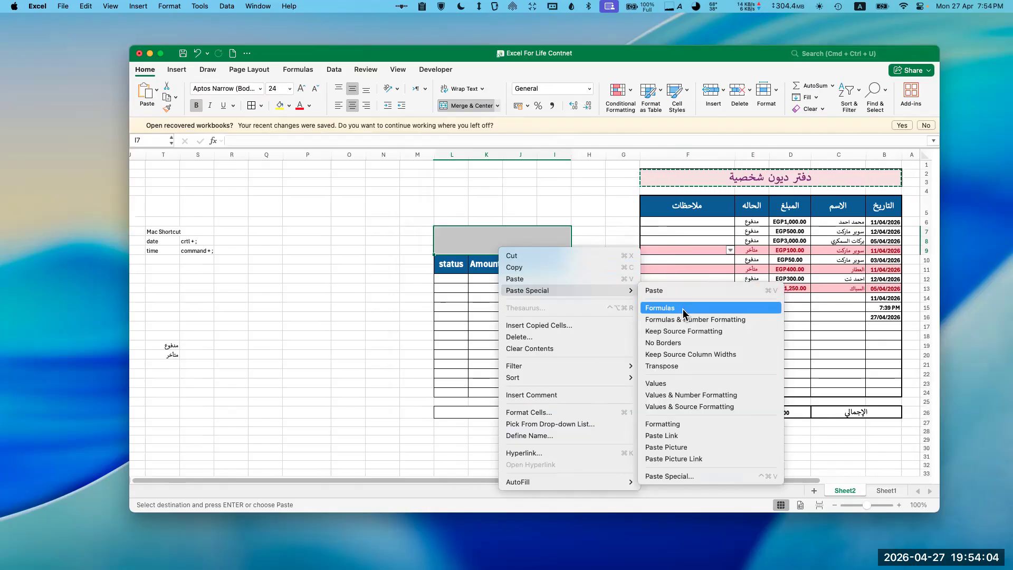
{"action": "left_click", "coordinate": [685, 388]}
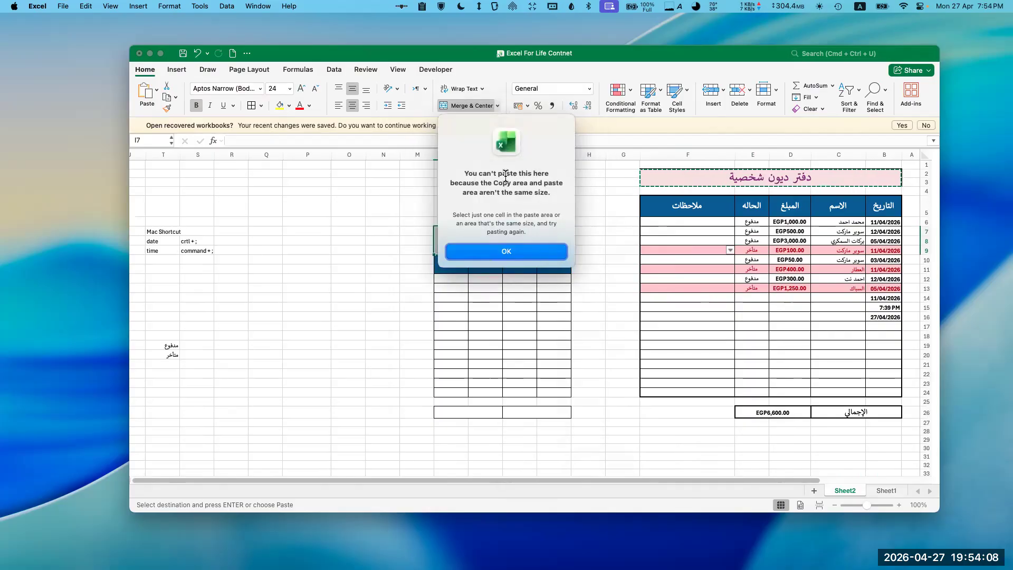
{"action": "left_click_drag", "start_coordinate": [468, 183], "coordinate": [509, 188]}
{"action": "left_click", "coordinate": [540, 249]}
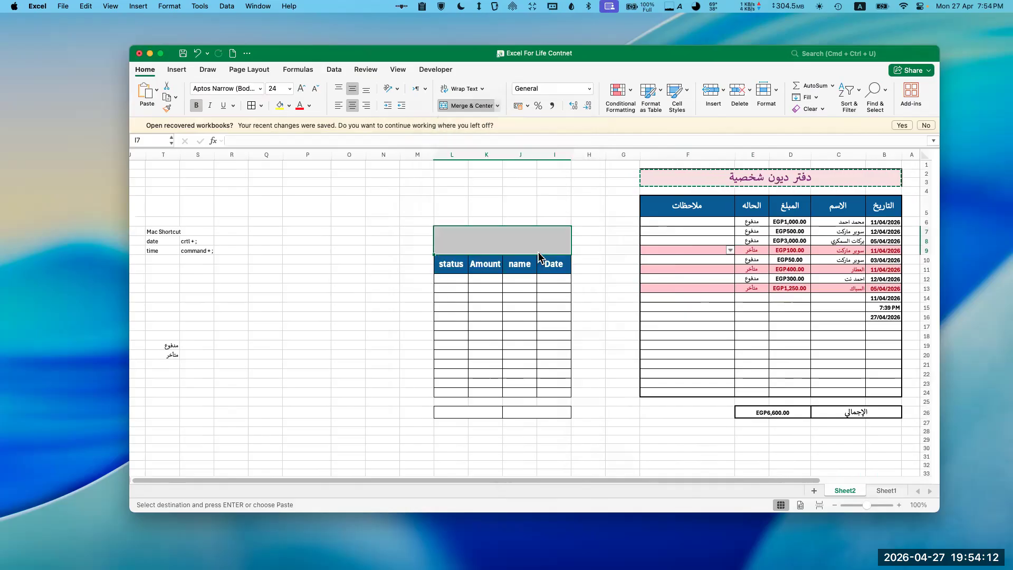
Step: Copy the title text from inside cell B2 and paste it as text into the merged title cell I7
{"action": "left_click", "coordinate": [627, 211]}
{"action": "double_click", "coordinate": [732, 177]}
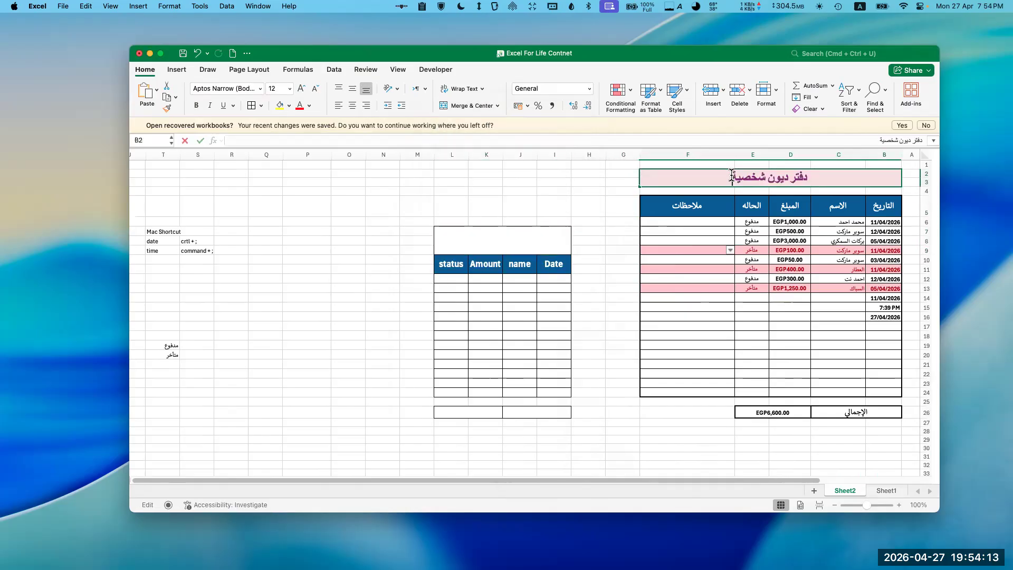
{"action": "triple_click", "coordinate": [760, 175]}
{"action": "key", "text": "super+c"}
{"action": "double_click", "coordinate": [524, 232]}
{"action": "key", "text": "super+v"}
{"action": "left_click", "coordinate": [546, 207]}
{"action": "left_click", "coordinate": [731, 166]}
{"action": "key", "text": "super+c"}
{"action": "left_click", "coordinate": [525, 241]}
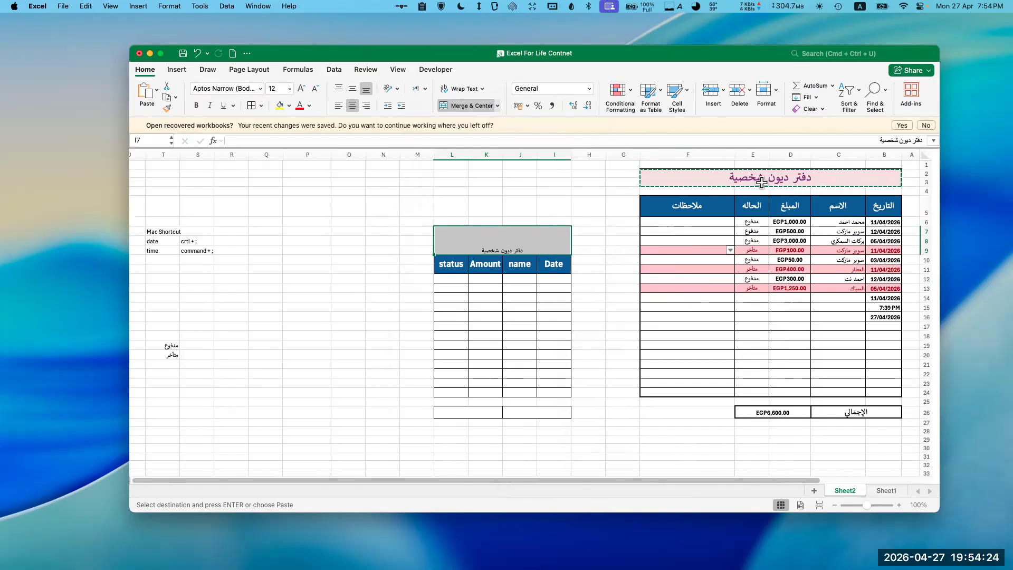
{"action": "left_click", "coordinate": [796, 177]}
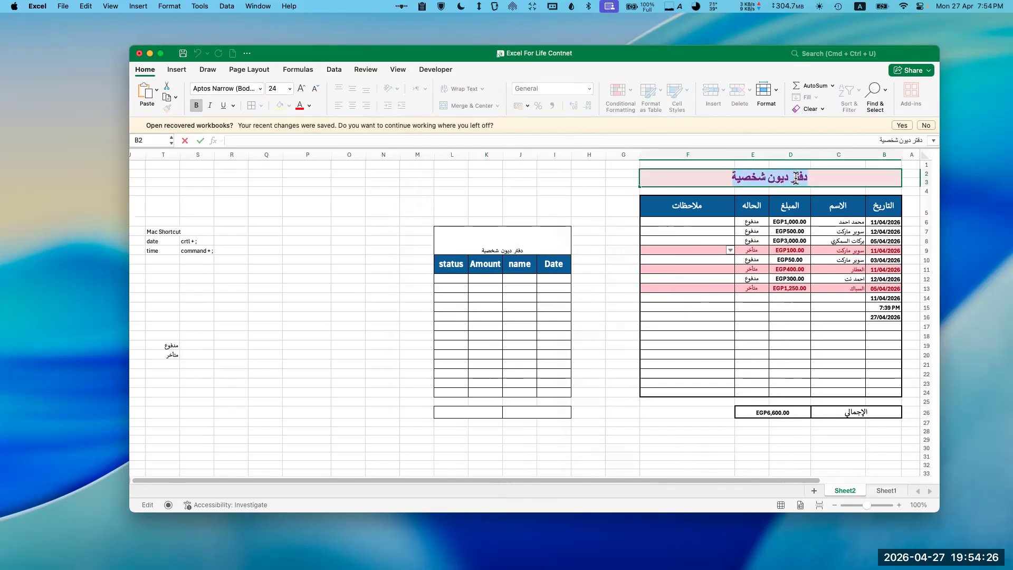
Step: Center the title in I7 vertically and enlarge its font size to 26
{"action": "left_click", "coordinate": [524, 232]}
{"action": "left_click", "coordinate": [351, 89]}
{"action": "left_click", "coordinate": [298, 90]}
{"action": "left_click", "coordinate": [298, 90]}
{"action": "left_click", "coordinate": [298, 90]}
{"action": "left_click", "coordinate": [298, 89]}
{"action": "left_click", "coordinate": [298, 89]}
{"action": "left_click", "coordinate": [298, 89]}
{"action": "left_click", "coordinate": [298, 90]}
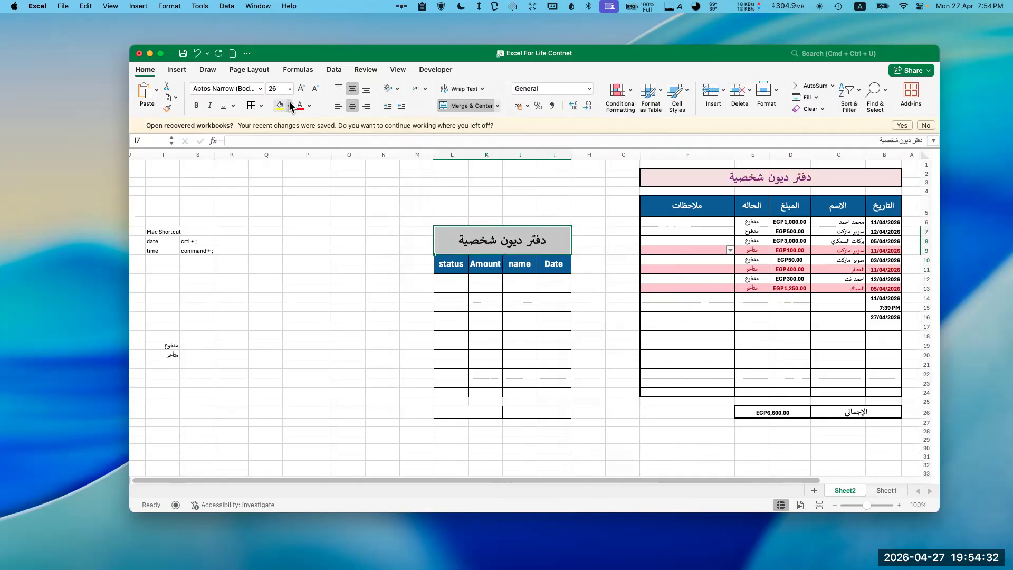
Step: Give the title cell I7 a blue fill and yellow text
{"action": "left_click", "coordinate": [289, 106]}
{"action": "left_click", "coordinate": [352, 178]}
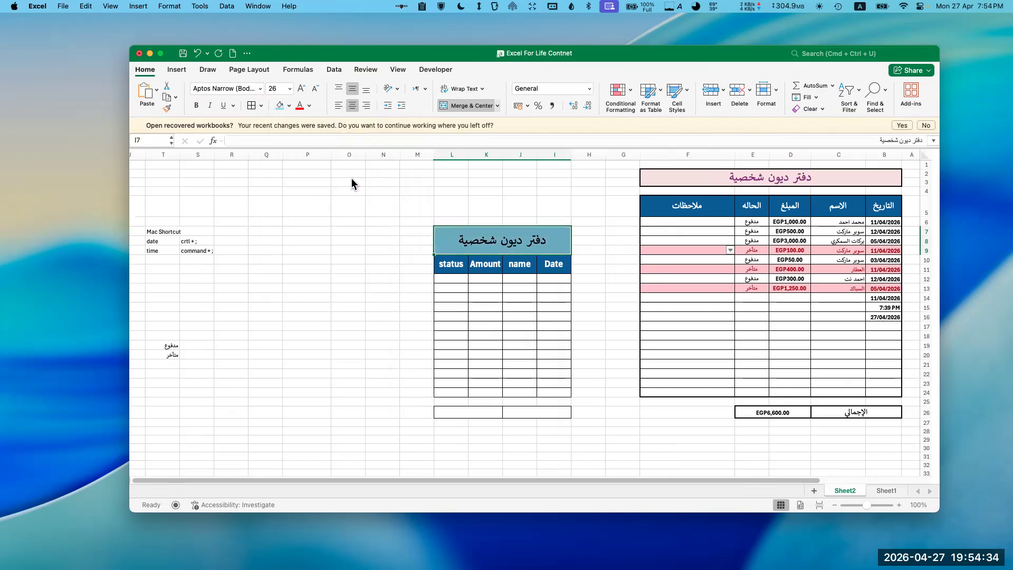
{"action": "left_click", "coordinate": [310, 106]}
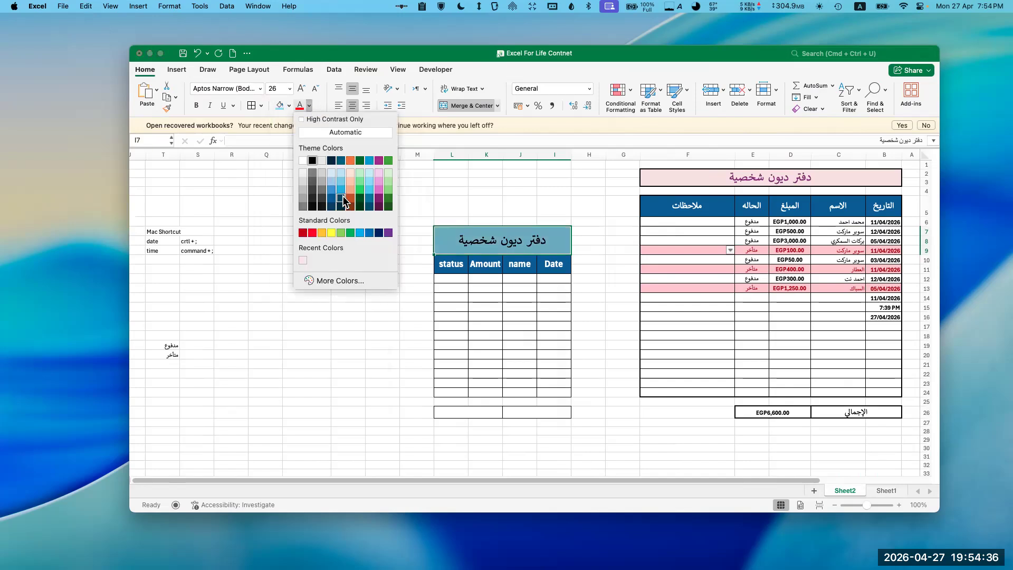
{"action": "left_click", "coordinate": [332, 232]}
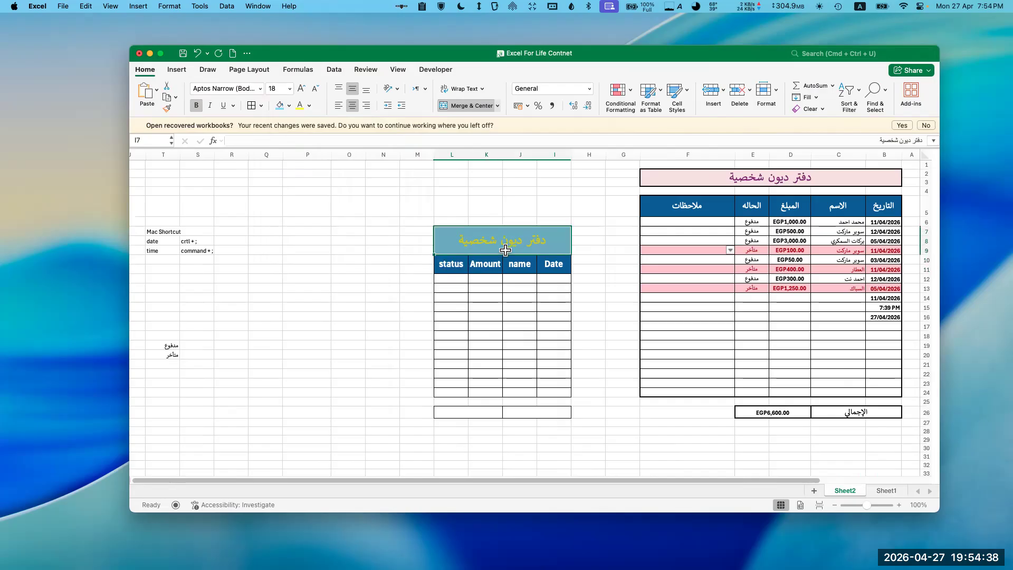
{"action": "left_click", "coordinate": [289, 105]}
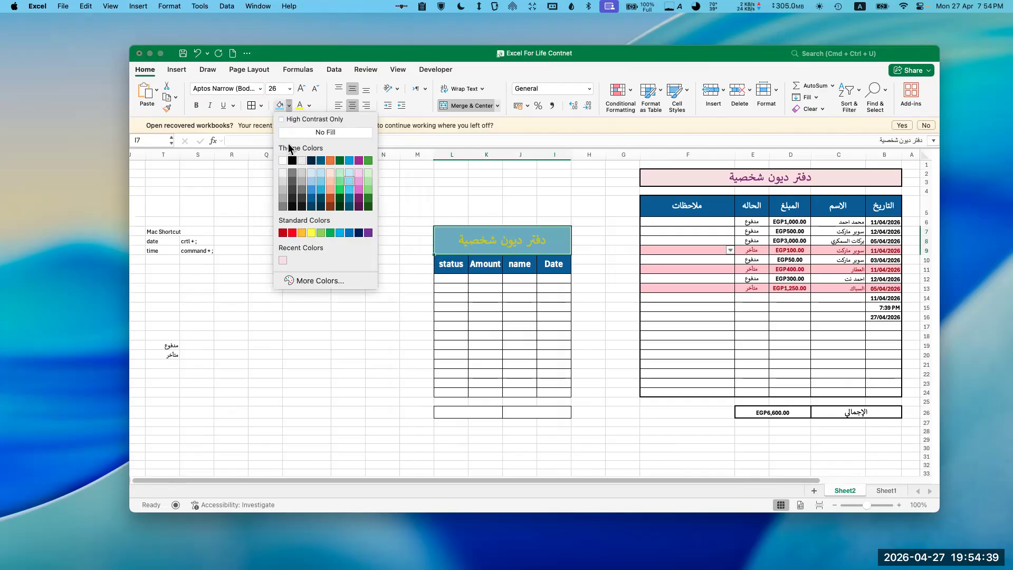
{"action": "left_click", "coordinate": [311, 190]}
{"action": "left_click_drag", "start_coordinate": [375, 232], "coordinate": [388, 241]}
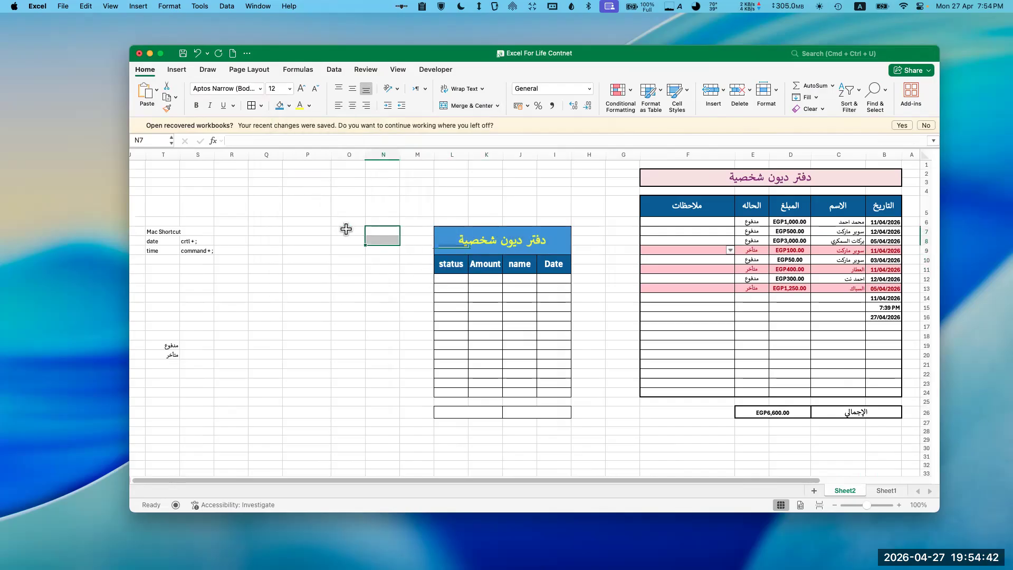
Step: Widen columns I through L equally so the practice table's headers have more room
{"action": "left_click_drag", "start_coordinate": [434, 150], "coordinate": [478, 152]}
{"action": "left_click_drag", "start_coordinate": [558, 150], "coordinate": [423, 153]}
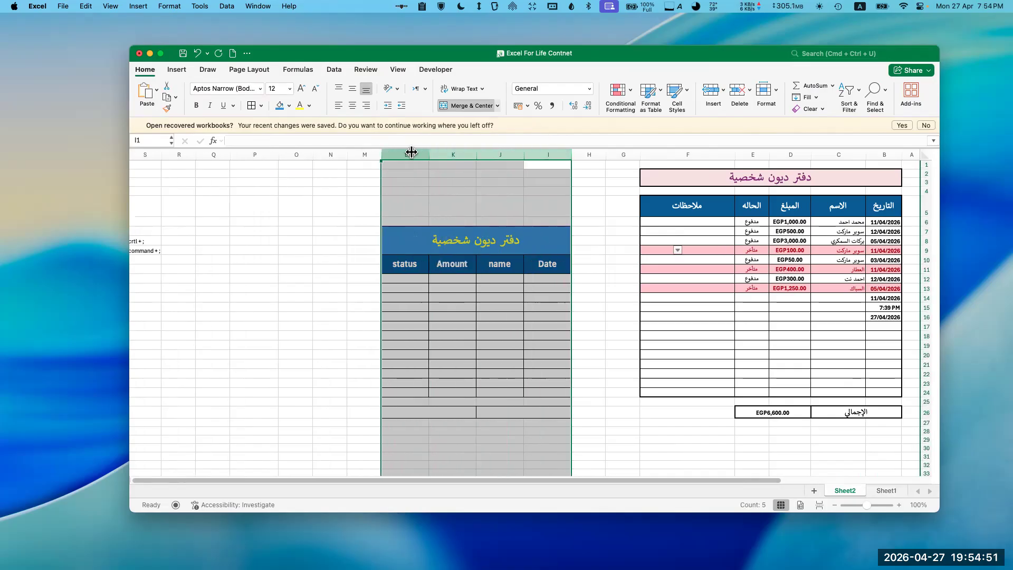
{"action": "left_click", "coordinate": [406, 182]}
{"action": "left_click", "coordinate": [521, 249]}
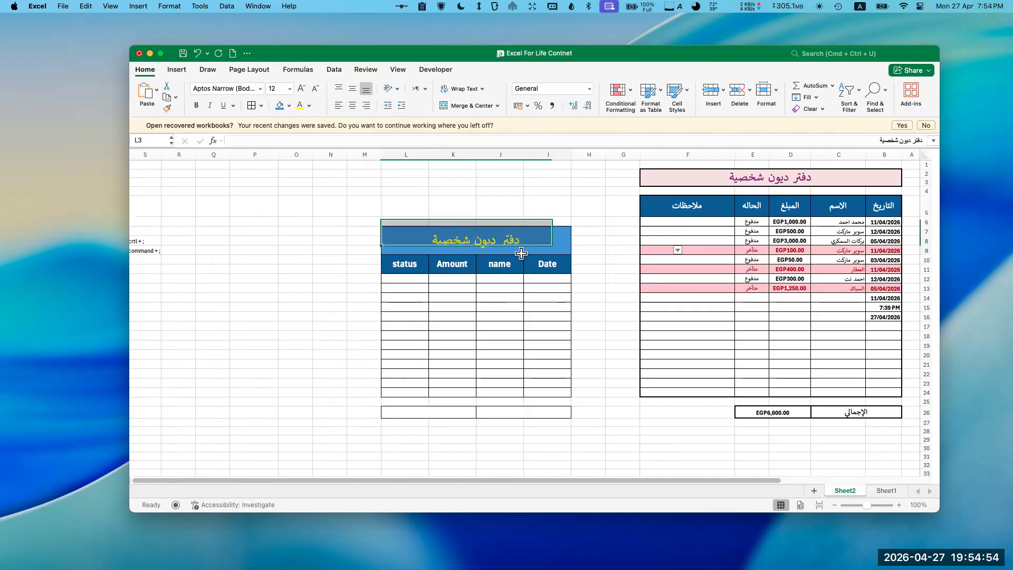
Step: Enter the label "Total" in the merged cell K26 below the practice table
{"action": "left_click", "coordinate": [529, 412]}
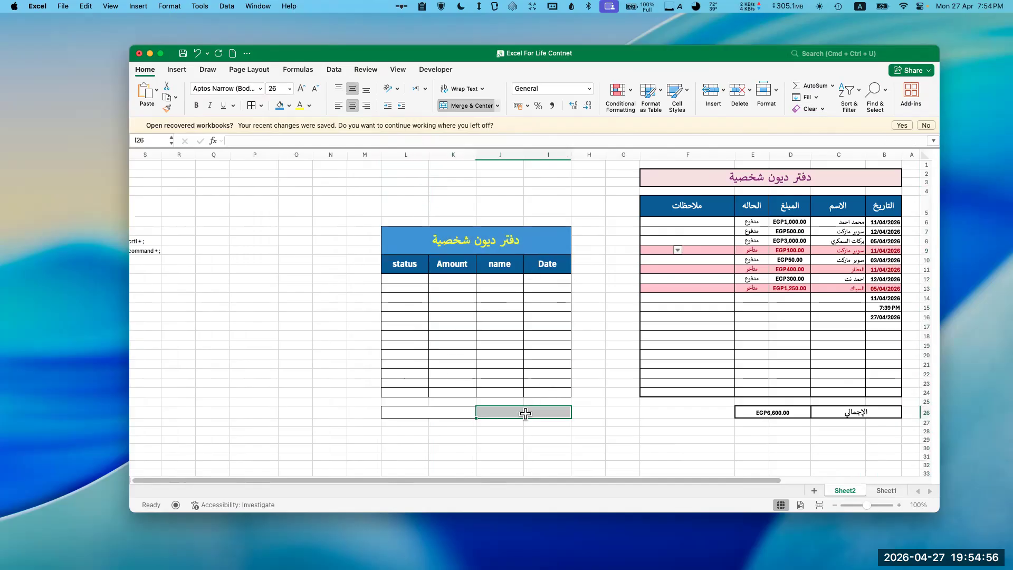
{"action": "type", "text": "t"}
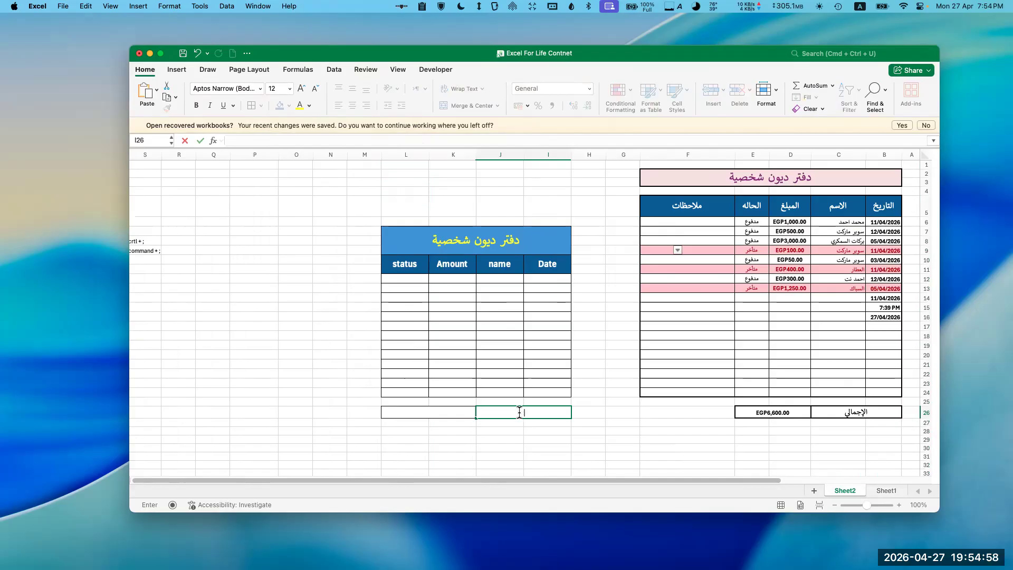
{"action": "left_click", "coordinate": [455, 413]}
{"action": "type", "text": "Total"}
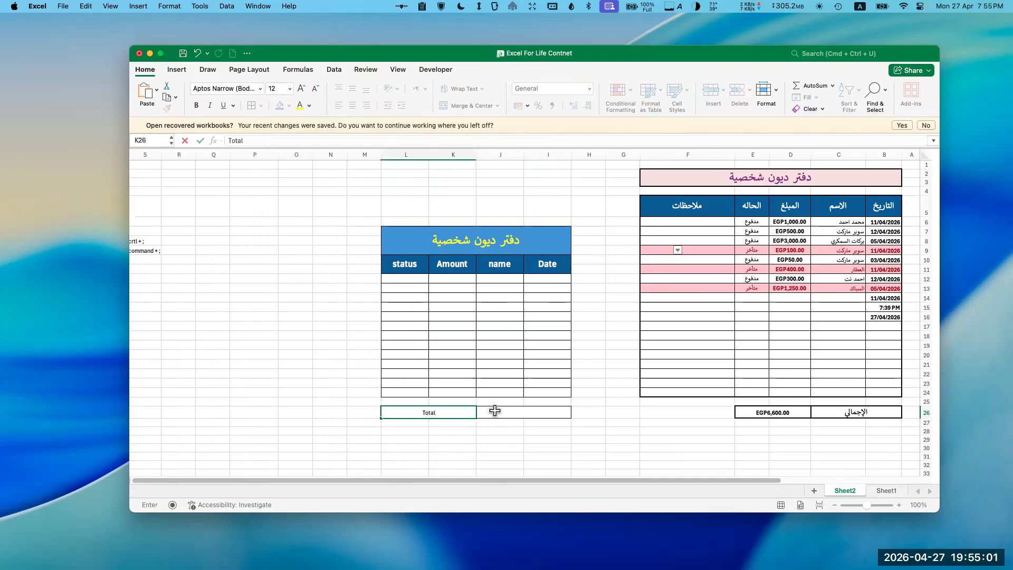
{"action": "left_click", "coordinate": [495, 411]}
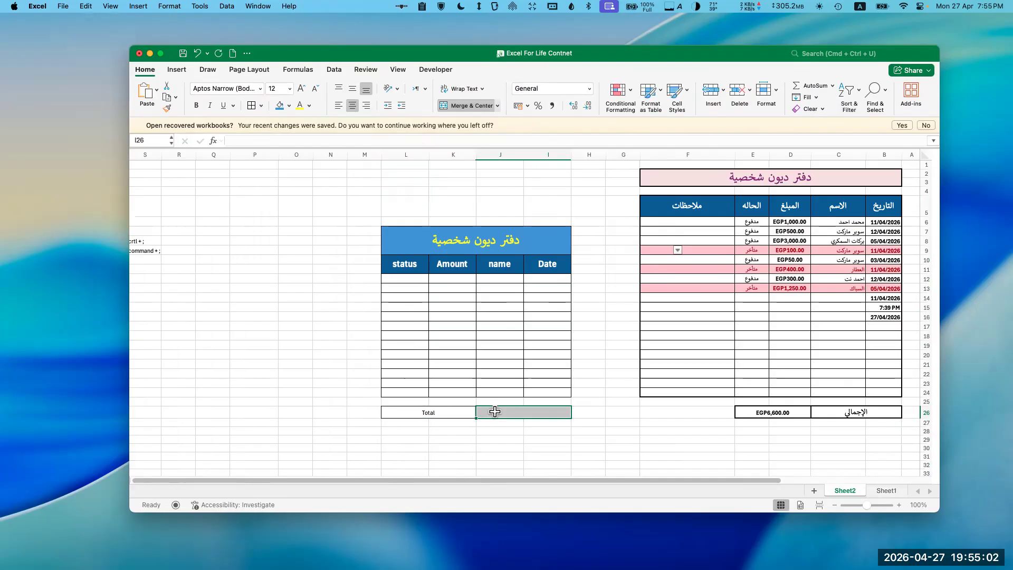
Step: Make the table body and total row I12:L26 bold
{"action": "left_click_drag", "start_coordinate": [560, 410], "coordinate": [390, 266]}
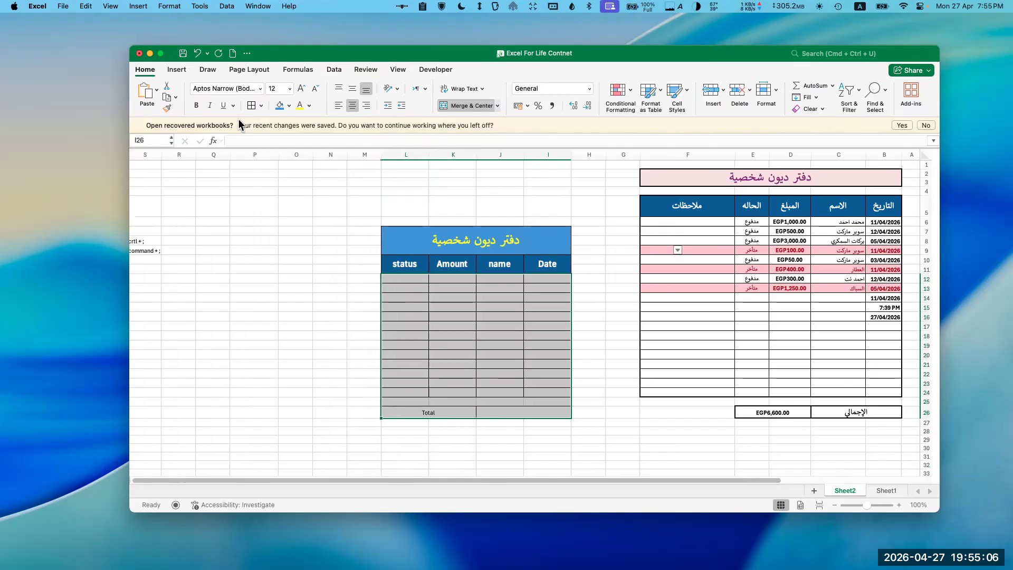
{"action": "left_click", "coordinate": [197, 105]}
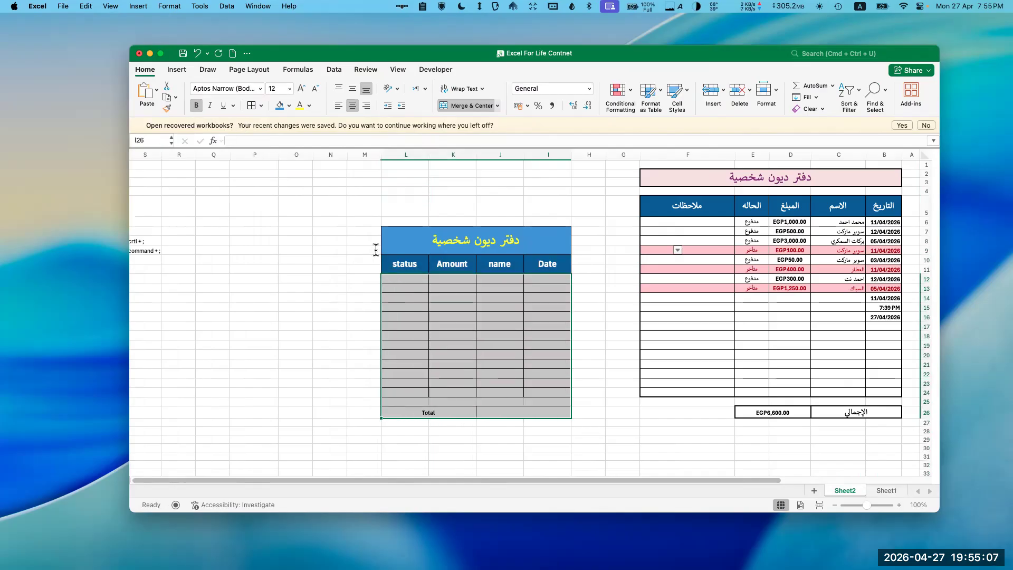
{"action": "left_click", "coordinate": [560, 278]}
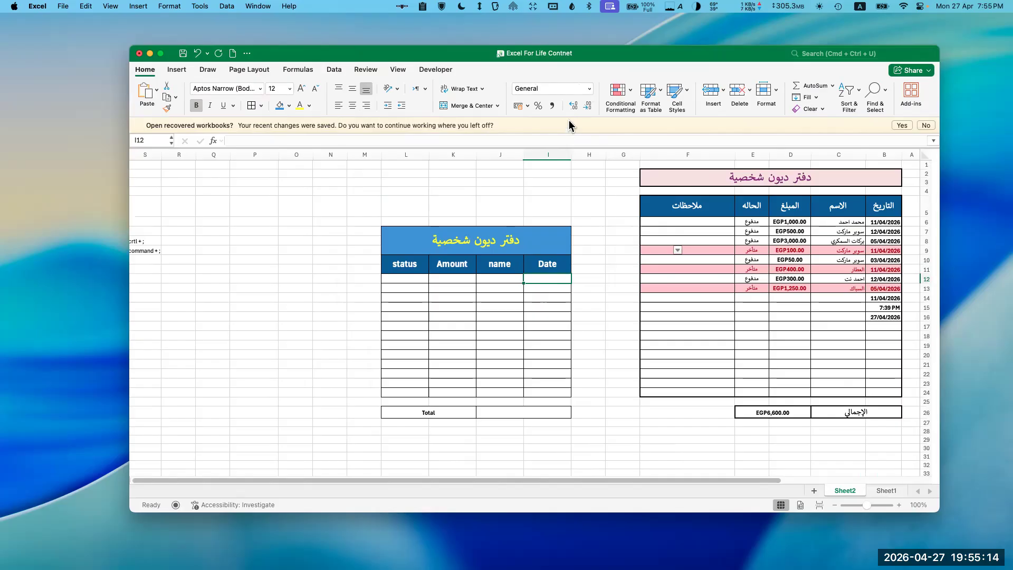
Step: Examine the available number formats for the first Date cell I12 without applying one
{"action": "mouse_move", "coordinate": [1, 1]}
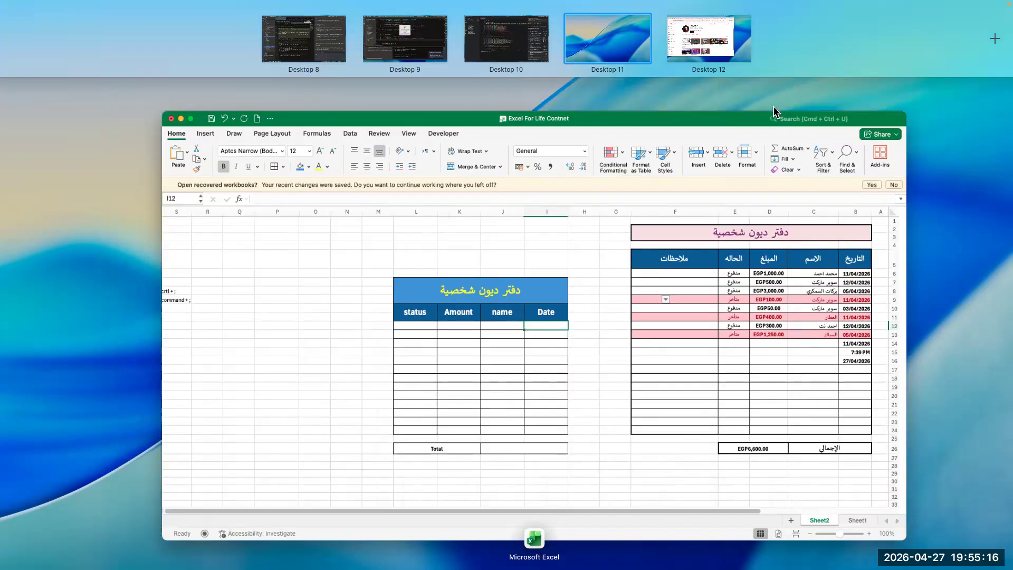
{"action": "key", "text": "Escape"}
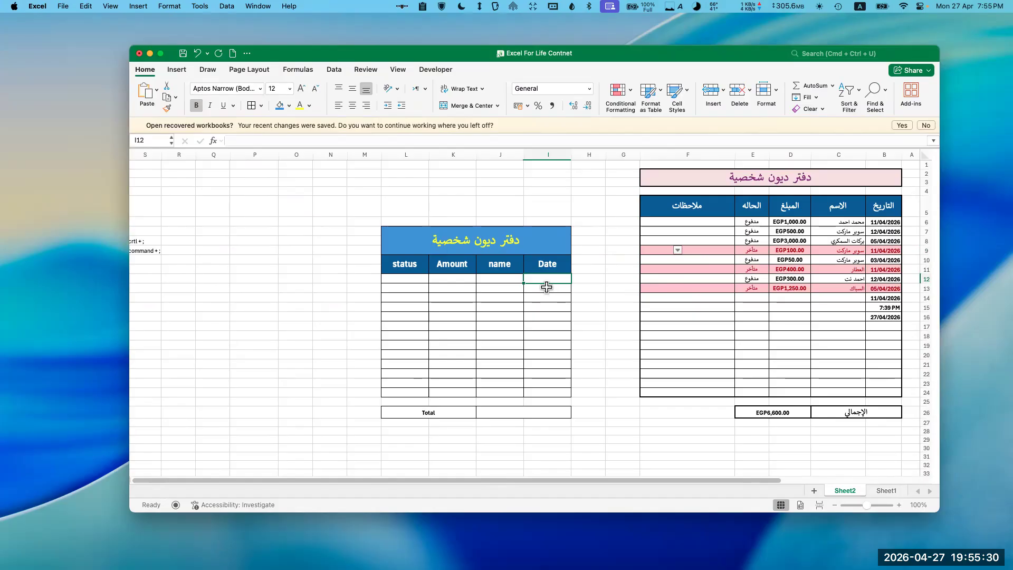
{"action": "left_click", "coordinate": [554, 85]}
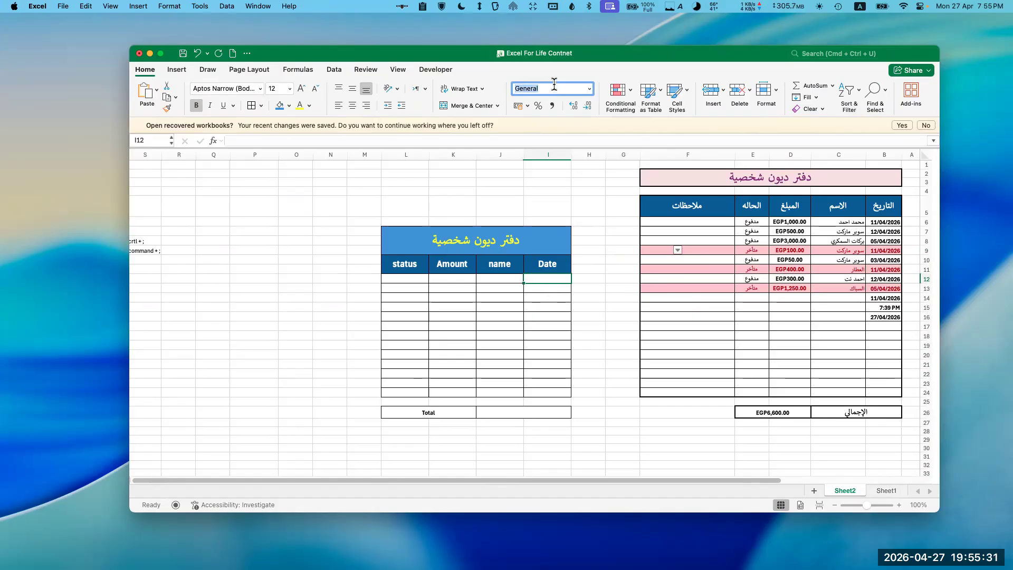
{"action": "left_click", "coordinate": [588, 88]}
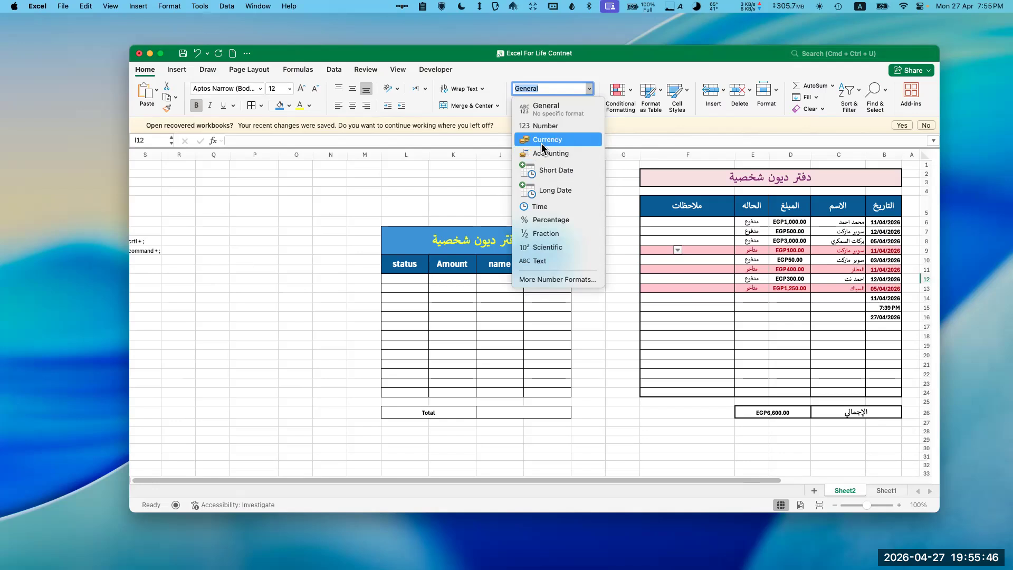
{"action": "left_click", "coordinate": [491, 292]}
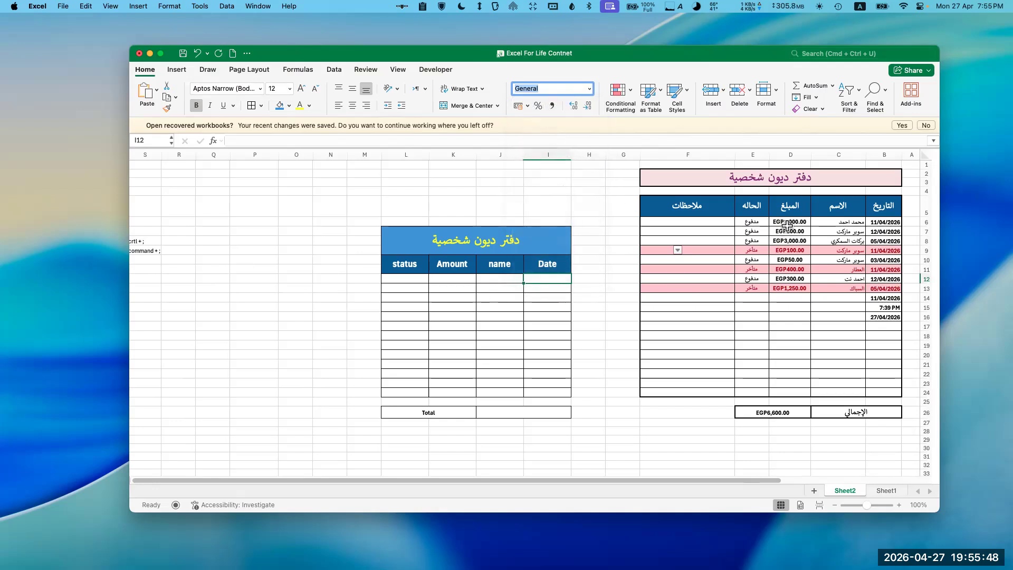
Step: Apply the Number format to the Amount cells K12:K24 and enter 3 in K16
{"action": "left_click_drag", "start_coordinate": [451, 278], "coordinate": [445, 393]}
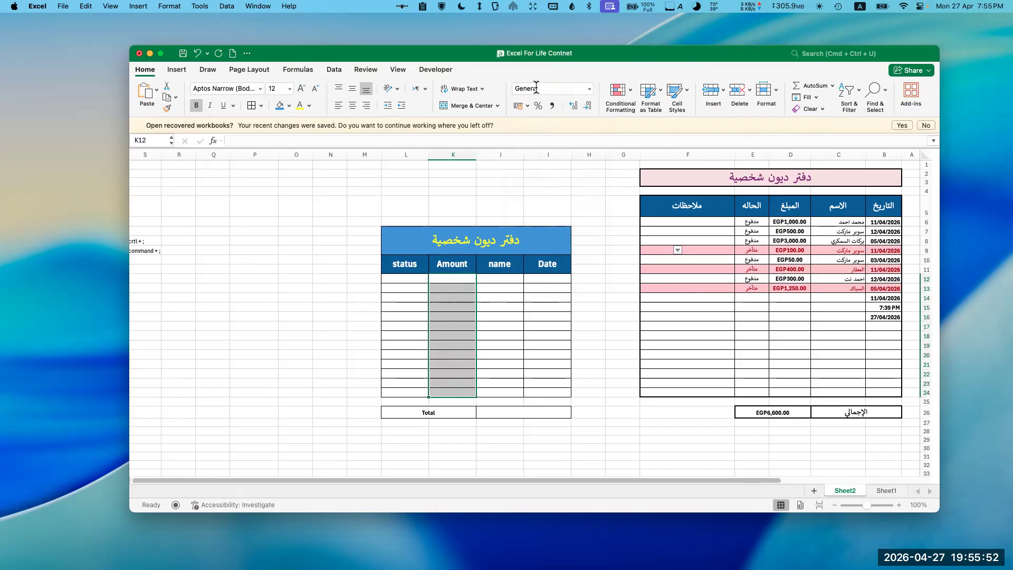
{"action": "left_click", "coordinate": [589, 90]}
{"action": "left_click", "coordinate": [547, 128]}
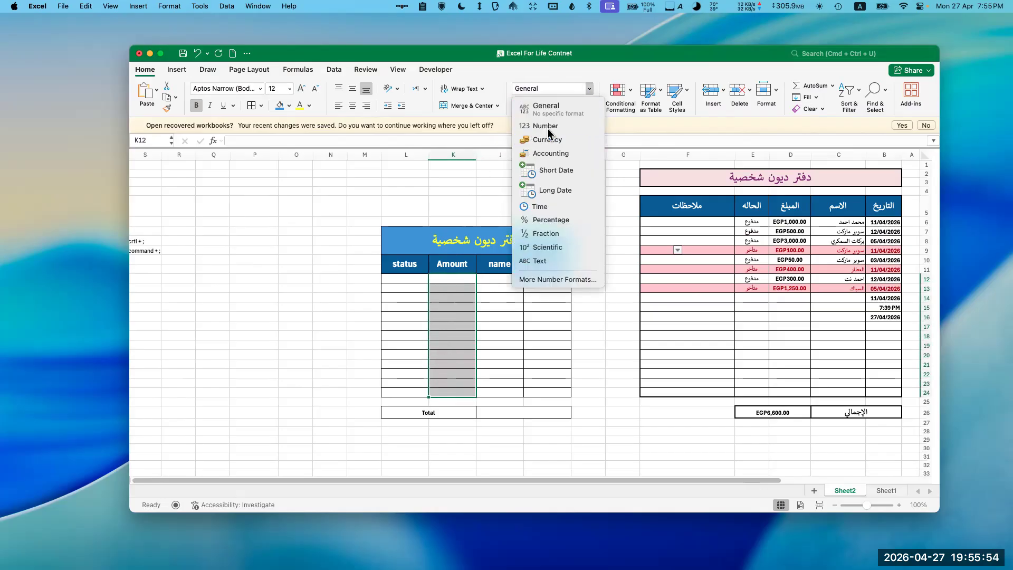
{"action": "left_click", "coordinate": [452, 316]}
{"action": "type", "text": "3"}
{"action": "left_click", "coordinate": [528, 304]}
{"action": "left_click", "coordinate": [470, 318]}
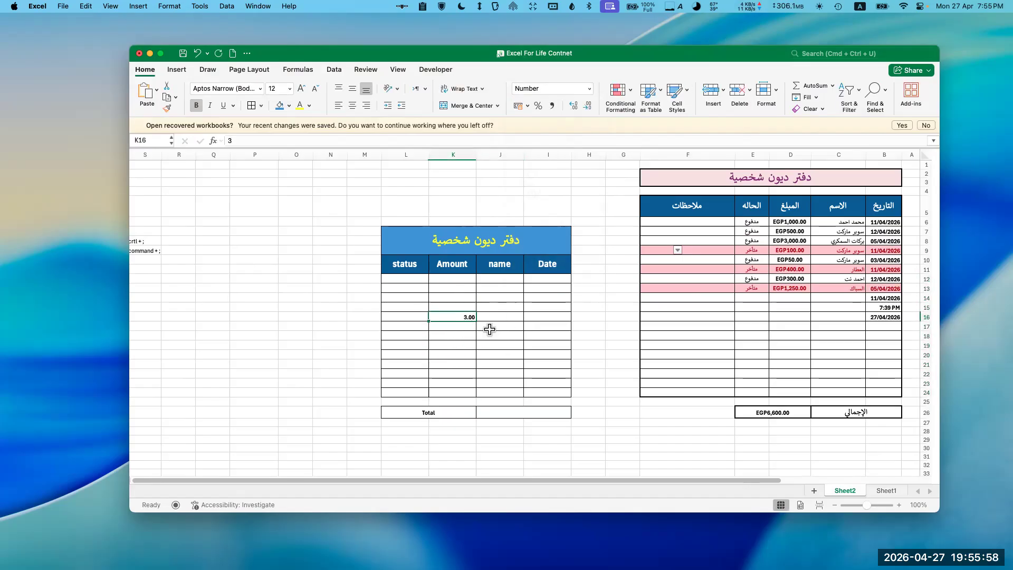
Step: Change the number format of the Amount cells K12:K24 to Currency
{"action": "left_click", "coordinate": [463, 275]}
{"action": "left_click_drag", "start_coordinate": [461, 276], "coordinate": [462, 393]}
{"action": "left_click", "coordinate": [589, 88]}
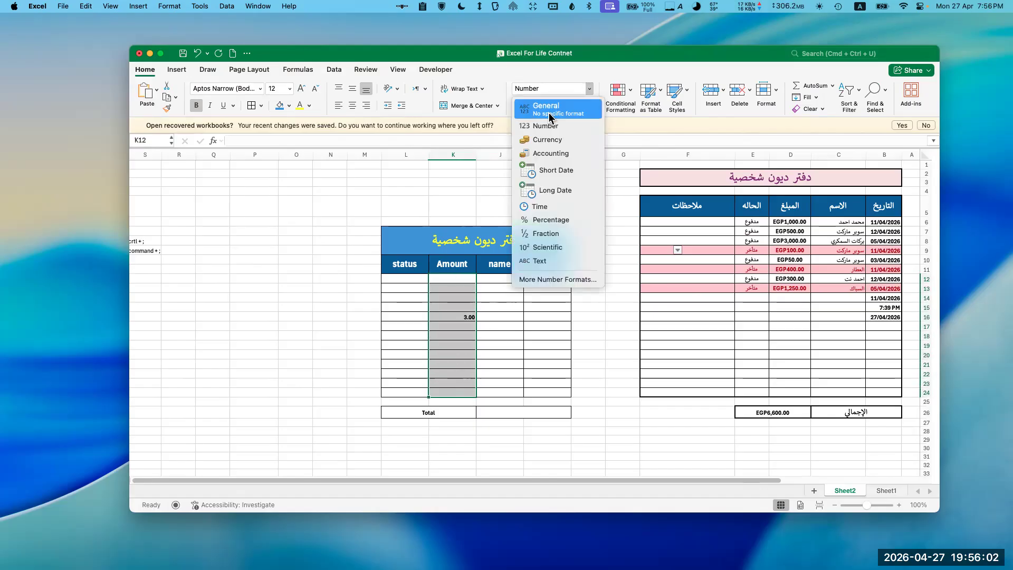
{"action": "left_click", "coordinate": [547, 140]}
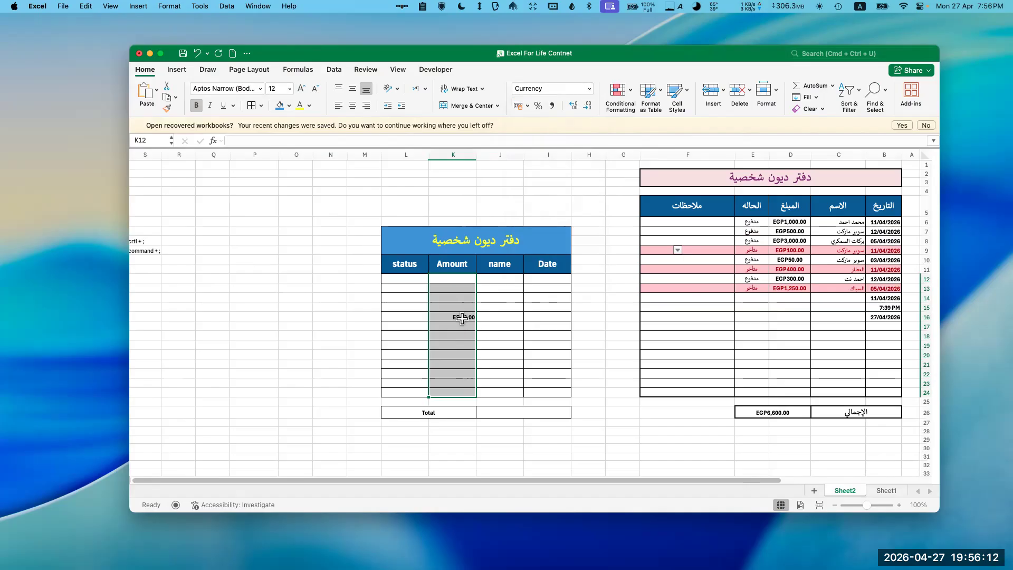
Step: Examine the currency symbol options in the detailed cell format settings for the Amount cells K12:K24 without applying a change
{"action": "left_click", "coordinate": [589, 89]}
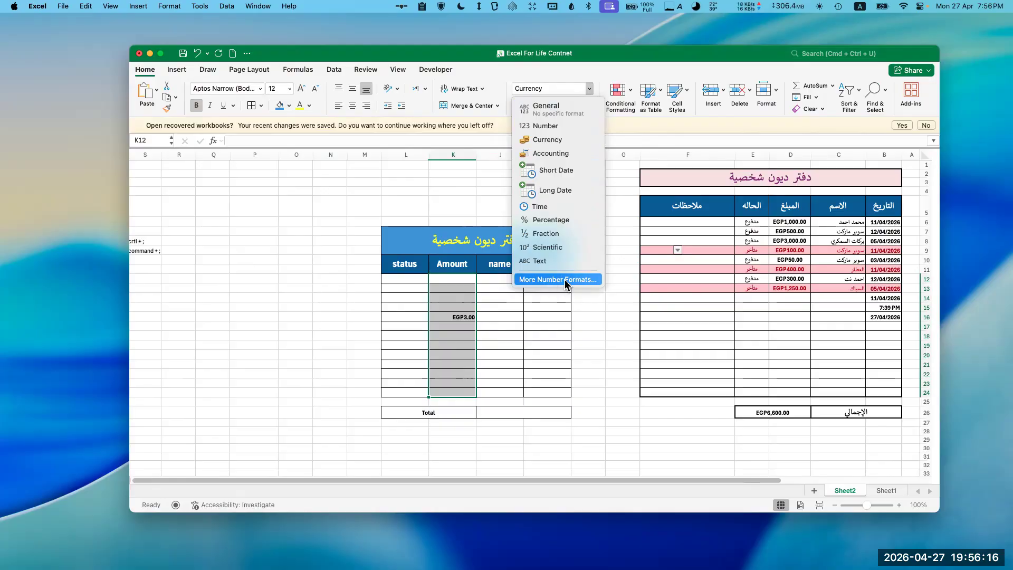
{"action": "left_click", "coordinate": [565, 282]}
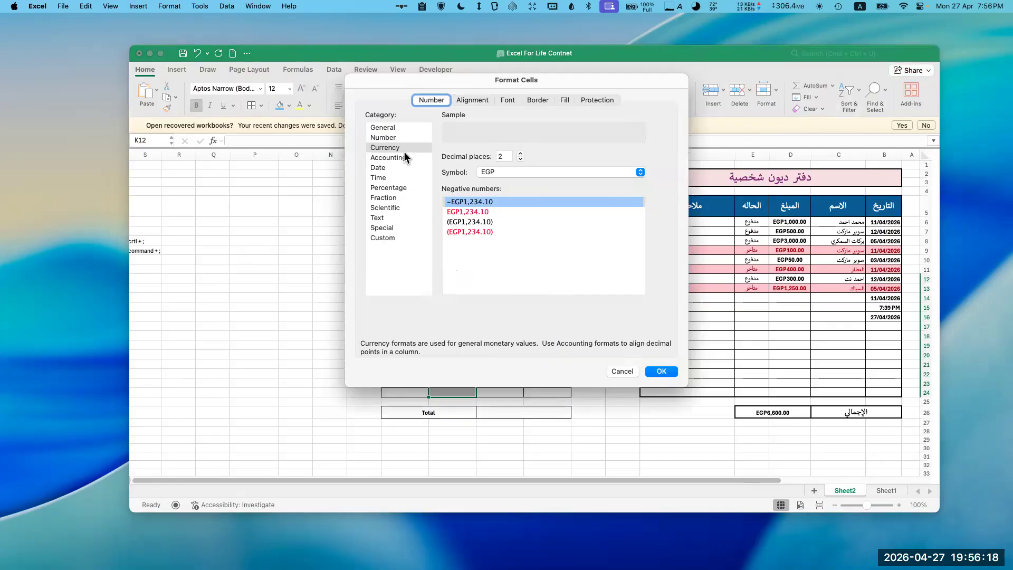
{"action": "left_click", "coordinate": [398, 148]}
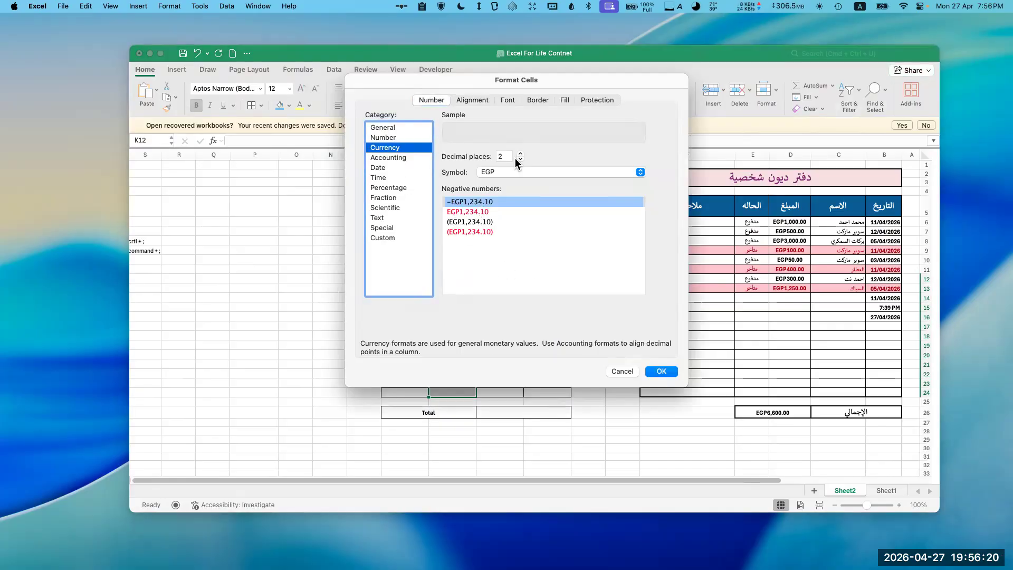
{"action": "left_click", "coordinate": [508, 172]}
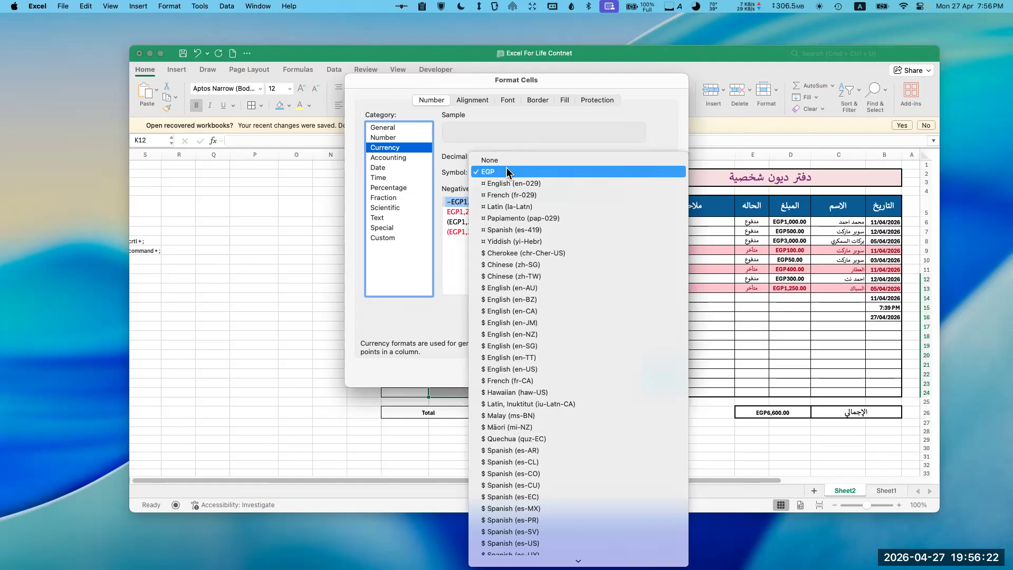
{"action": "left_click", "coordinate": [548, 136]}
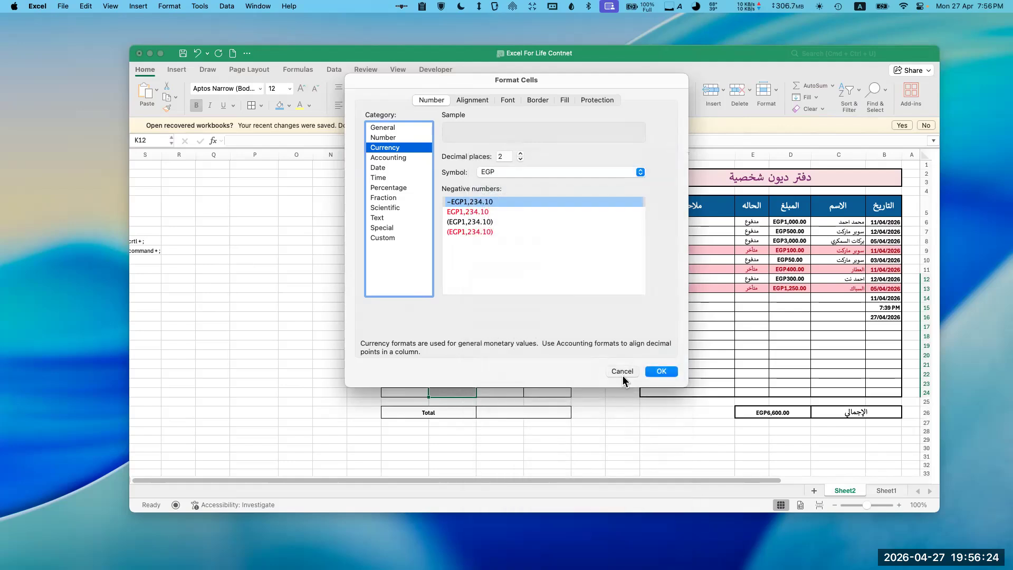
{"action": "left_click", "coordinate": [622, 373]}
Step: Choose the Date category in the detailed number format settings for the Date cells I12:I24
{"action": "left_click_drag", "start_coordinate": [490, 278], "coordinate": [488, 391]}
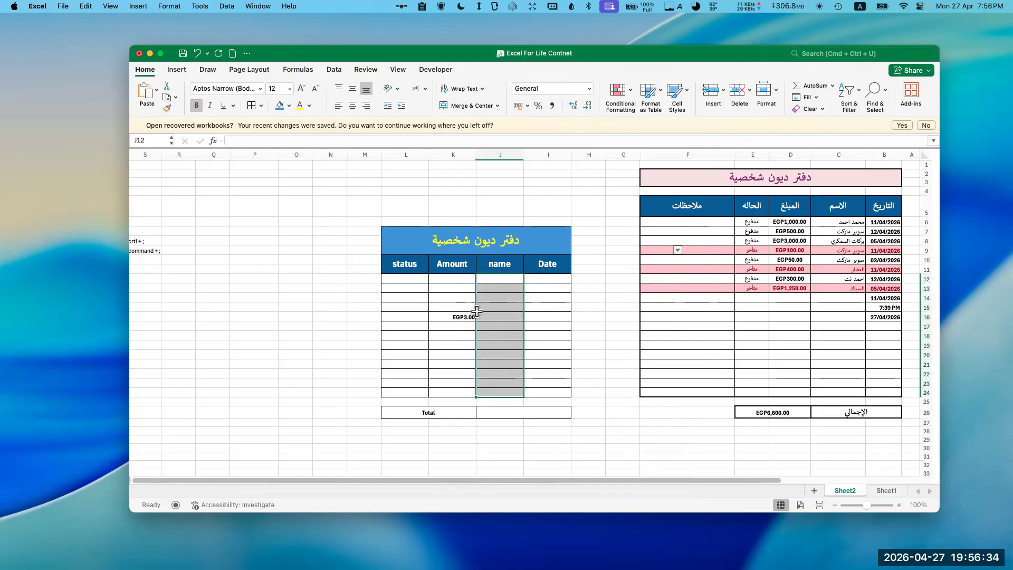
{"action": "left_click", "coordinate": [555, 277]}
{"action": "left_click_drag", "start_coordinate": [555, 274], "coordinate": [555, 390]}
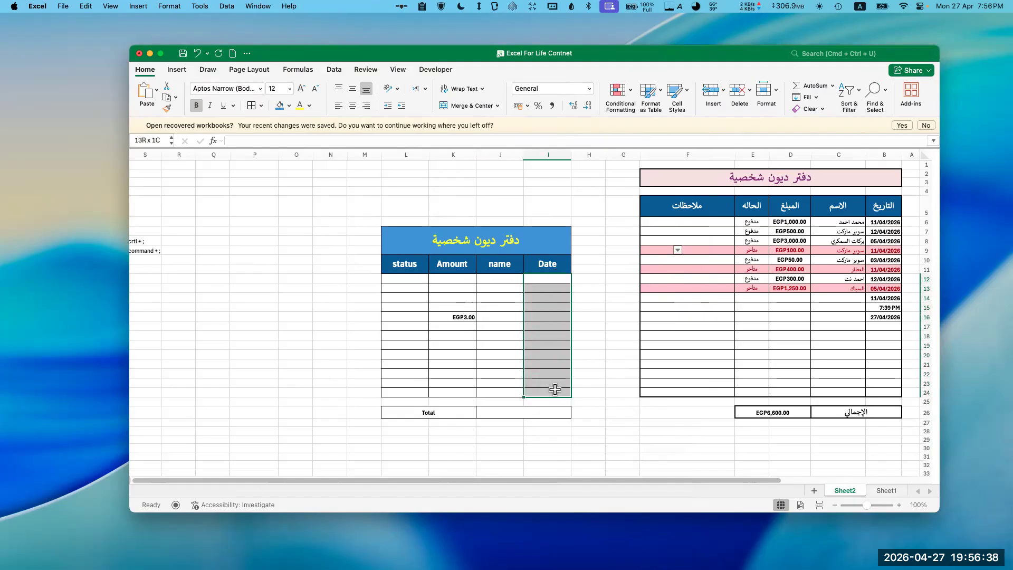
{"action": "left_click", "coordinate": [589, 90]}
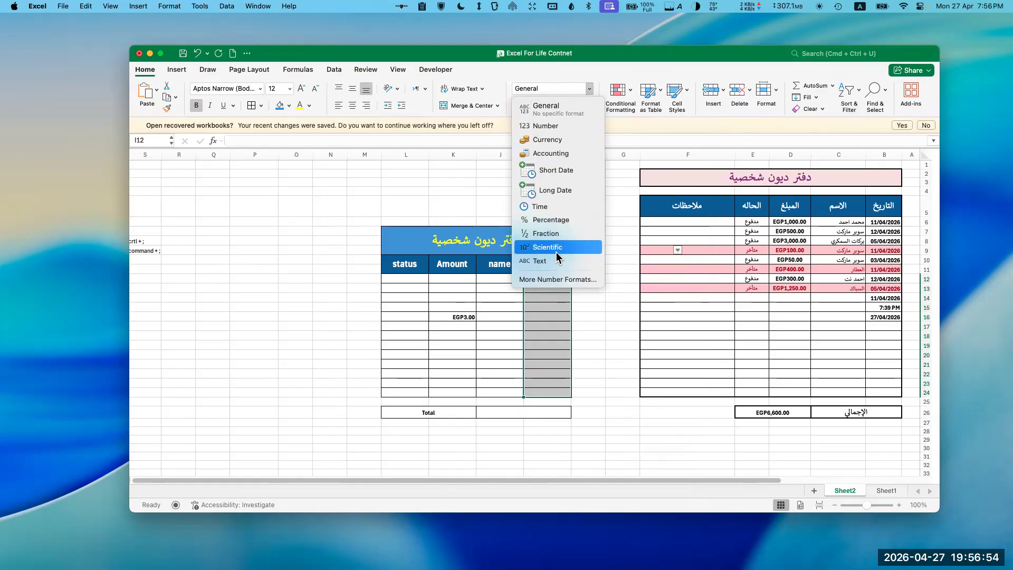
{"action": "left_click", "coordinate": [556, 279]}
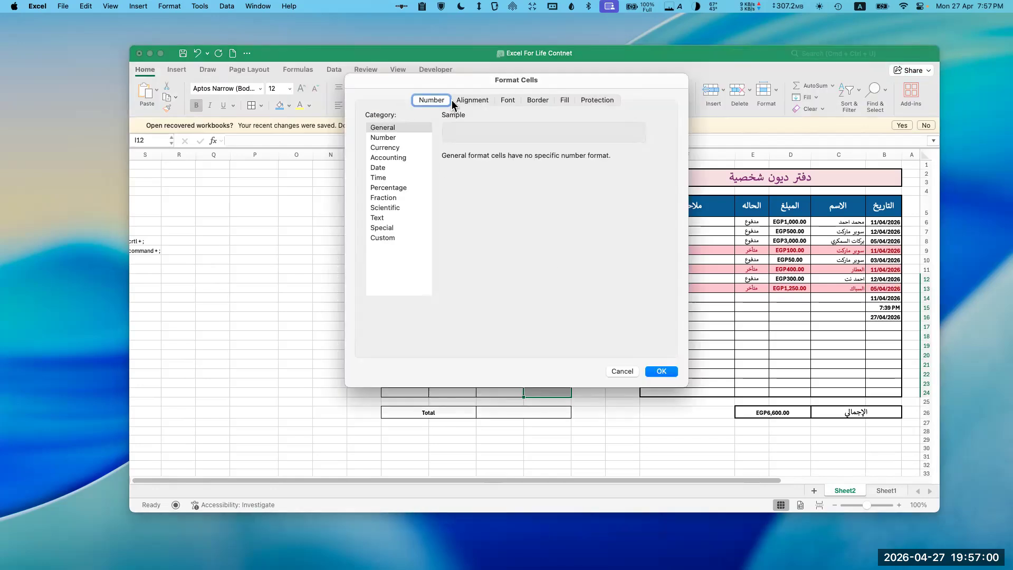
{"action": "left_click", "coordinate": [393, 139]}
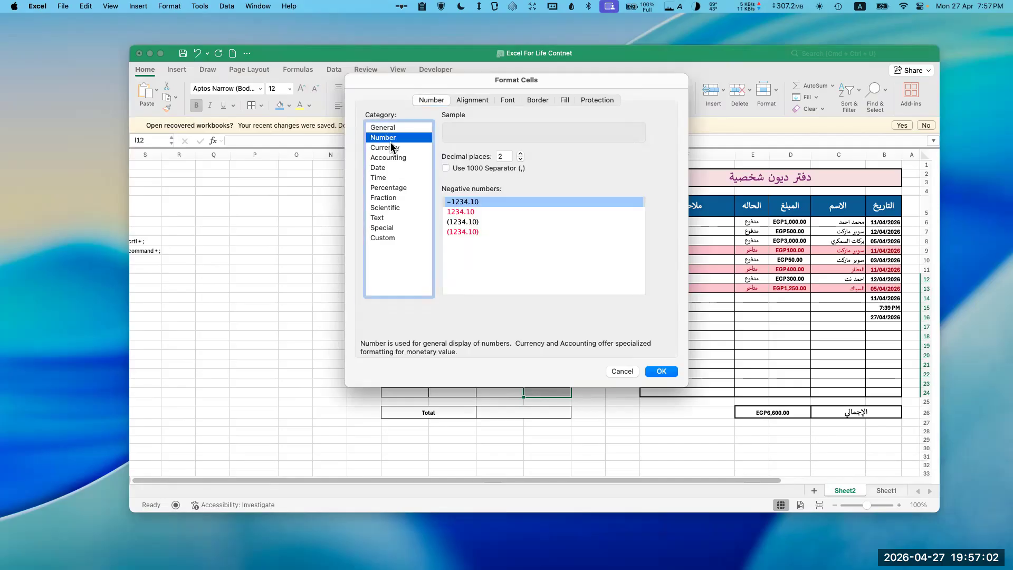
{"action": "left_click", "coordinate": [387, 158]}
{"action": "left_click", "coordinate": [389, 168]}
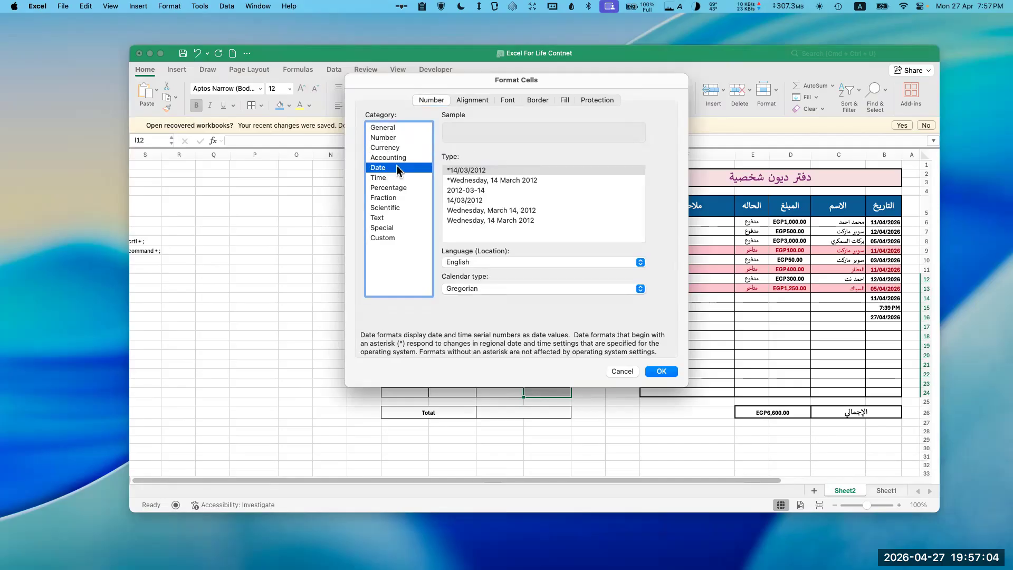
Step: Set the date format's language to English (United Kingdom) and apply the 14 March 2012 type to I12:I24
{"action": "left_click", "coordinate": [482, 263]}
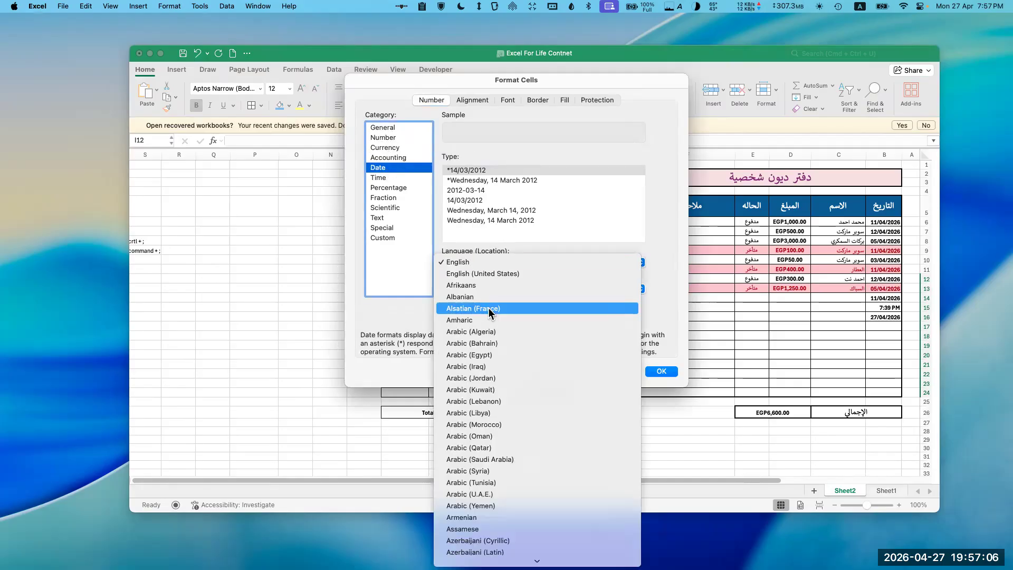
{"action": "scroll", "coordinate": [499, 301], "scroll_direction": "down", "scroll_amount": 5}
{"action": "scroll", "coordinate": [509, 250], "scroll_direction": "up", "scroll_amount": 10}
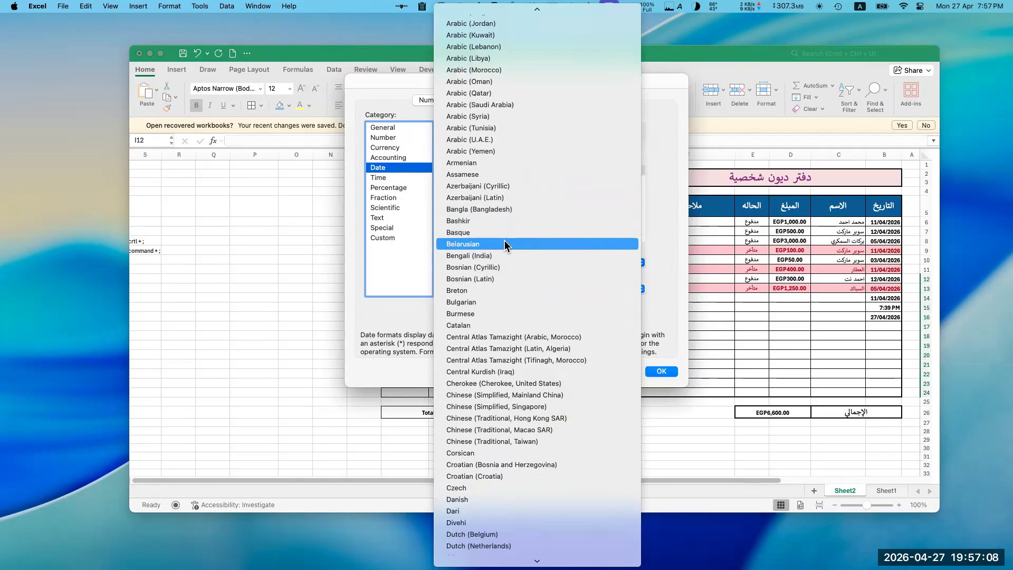
{"action": "scroll", "coordinate": [521, 153], "scroll_direction": "down", "scroll_amount": 15}
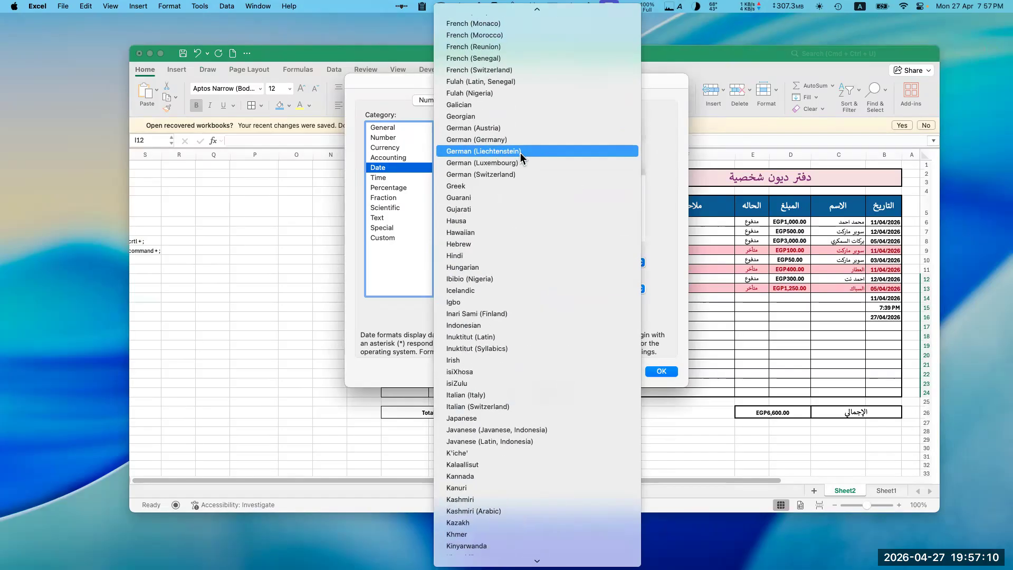
{"action": "scroll", "coordinate": [533, 195], "scroll_direction": "up", "scroll_amount": 15}
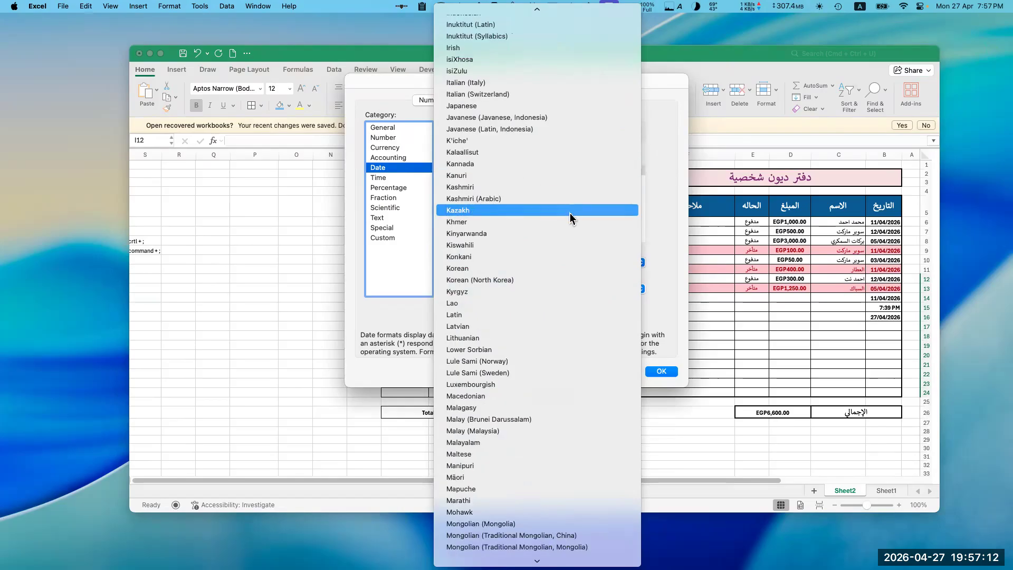
{"action": "scroll", "coordinate": [550, 234], "scroll_direction": "down", "scroll_amount": 4}
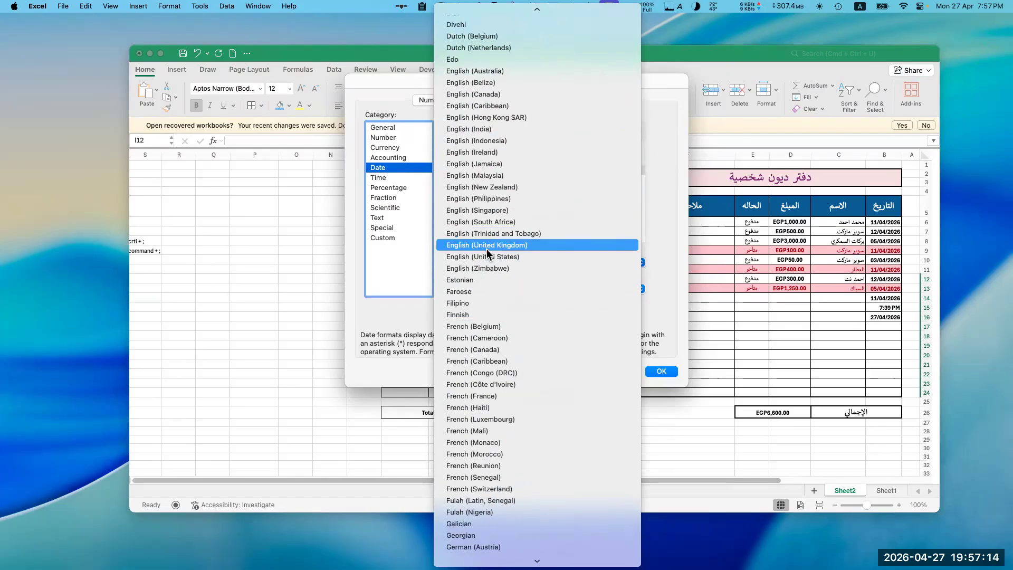
{"action": "left_click", "coordinate": [528, 245]}
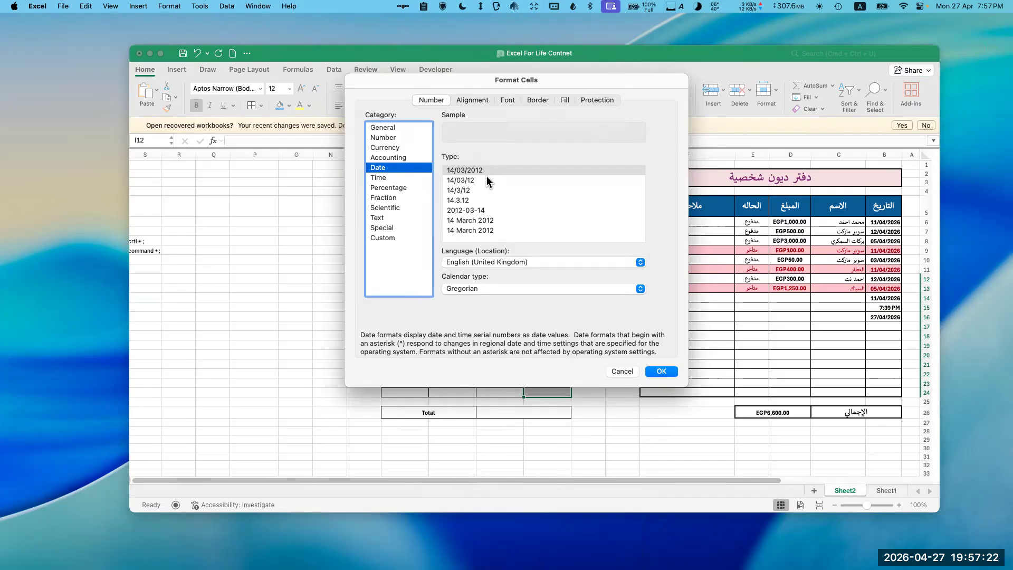
{"action": "left_click", "coordinate": [482, 222]}
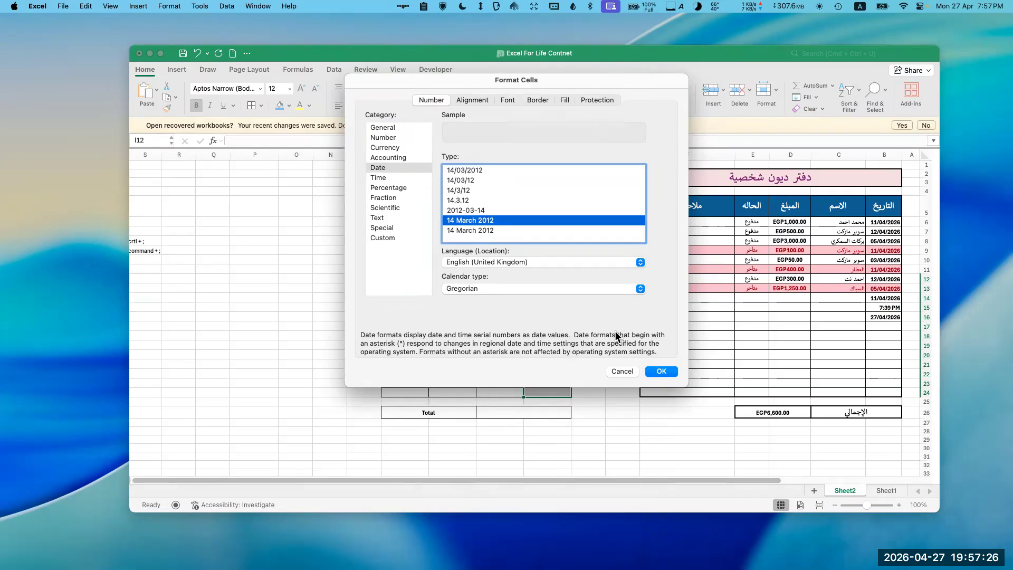
{"action": "left_click", "coordinate": [659, 371]}
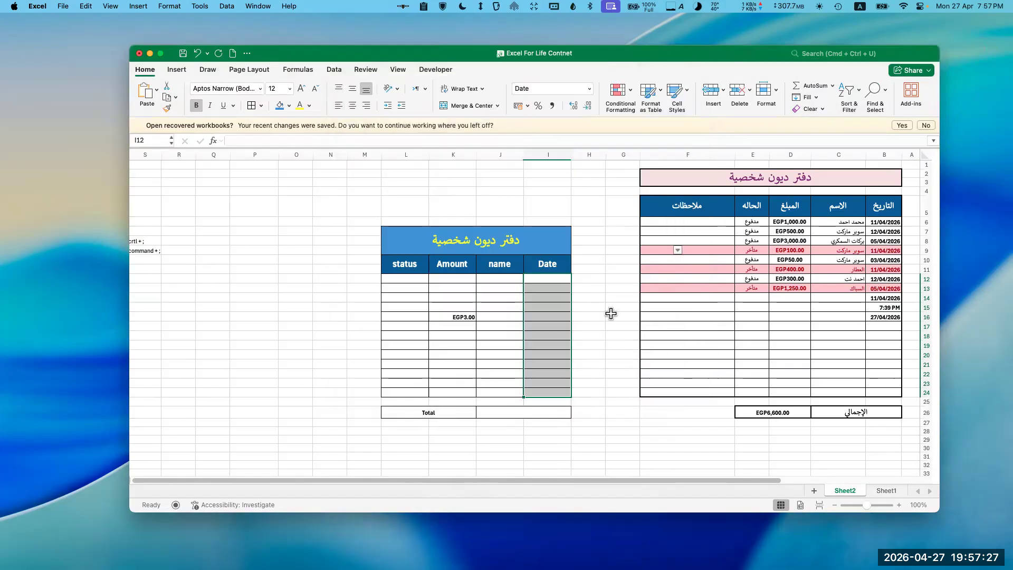
Step: Enter the current date, 27 April 2026, in the first Date cell I12
{"action": "left_click", "coordinate": [537, 278]}
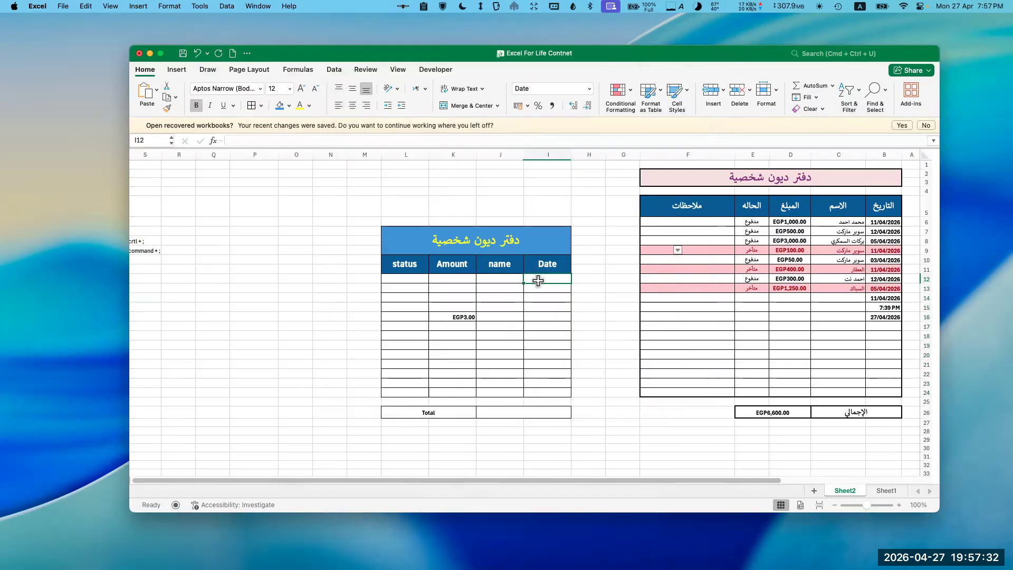
{"action": "type", "text": ":"}
{"action": "key", "text": "ctrl+semicolon"}
{"action": "key", "text": "Return"}
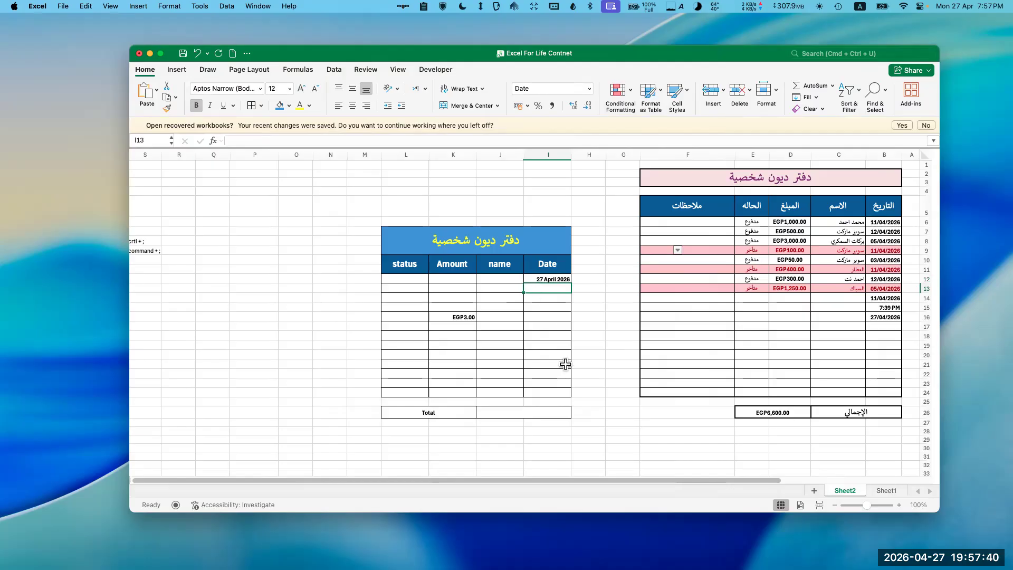
Step: Fill the date in I12 down to I24 as a series of consecutive days
{"action": "key", "text": "Up"}
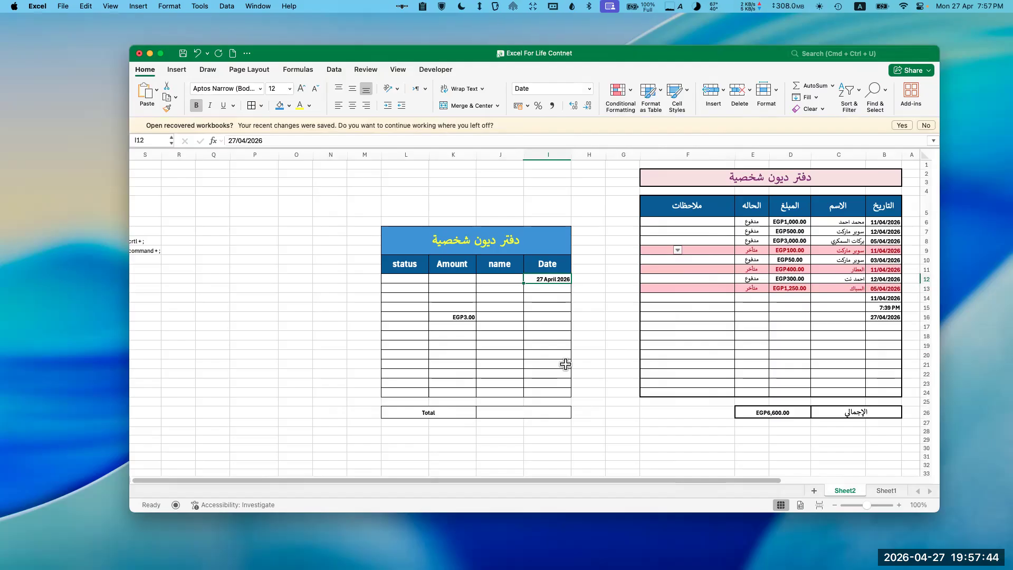
{"action": "key", "text": "super+c"}
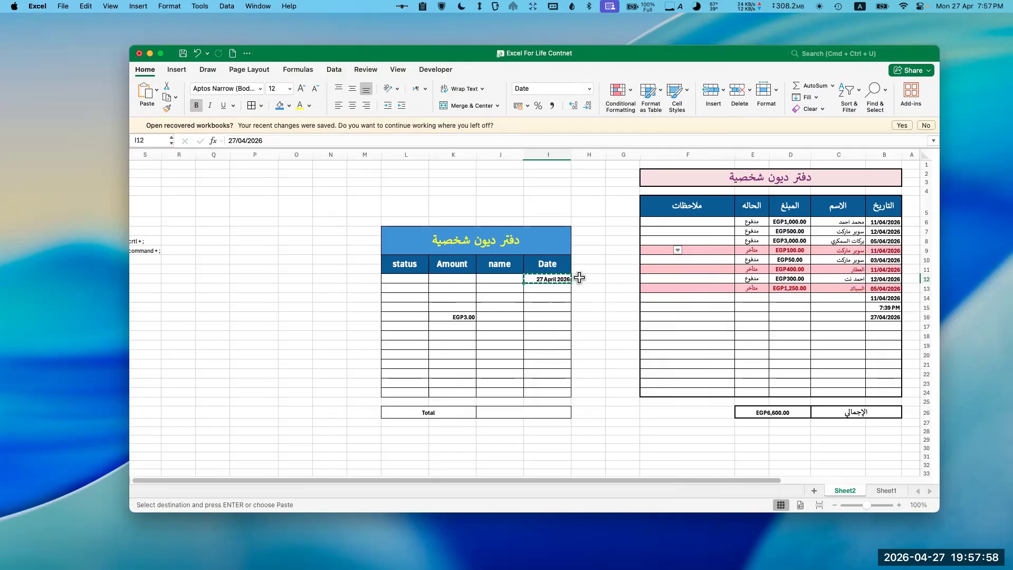
{"action": "key", "text": "Escape"}
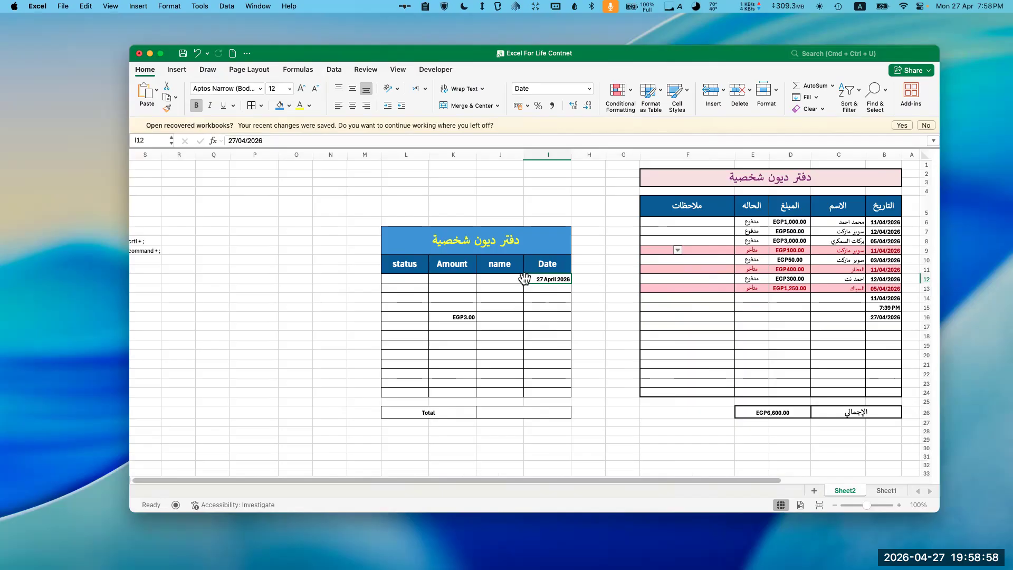
{"action": "left_click_drag", "start_coordinate": [524, 282], "coordinate": [520, 397]}
{"action": "left_click", "coordinate": [550, 277]}
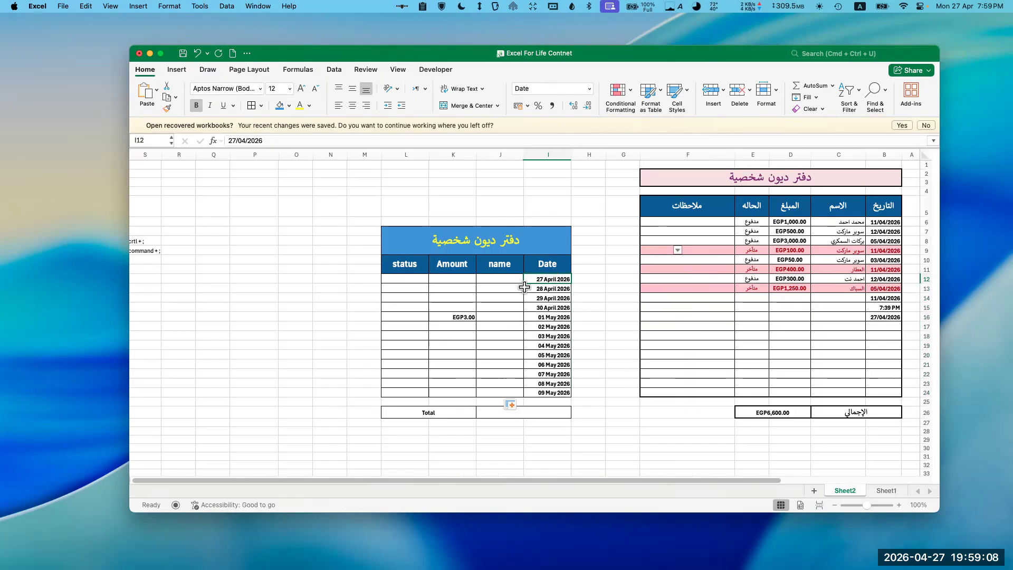
Step: Examine the name entries in C6:C13 of the original ledger as a reference for the practice table's name column
{"action": "left_click", "coordinate": [509, 279]}
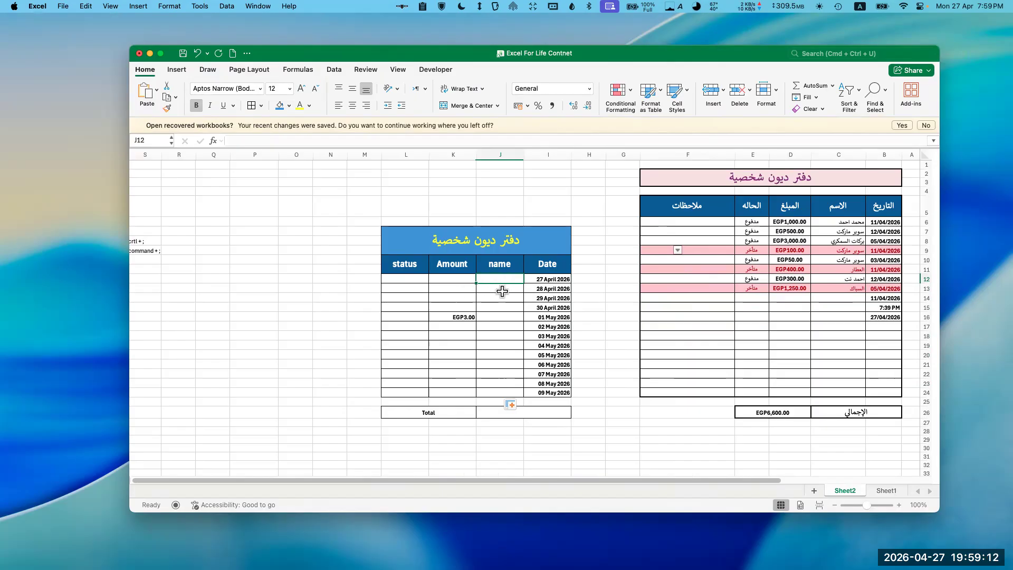
{"action": "left_click_drag", "start_coordinate": [860, 222], "coordinate": [857, 289]}
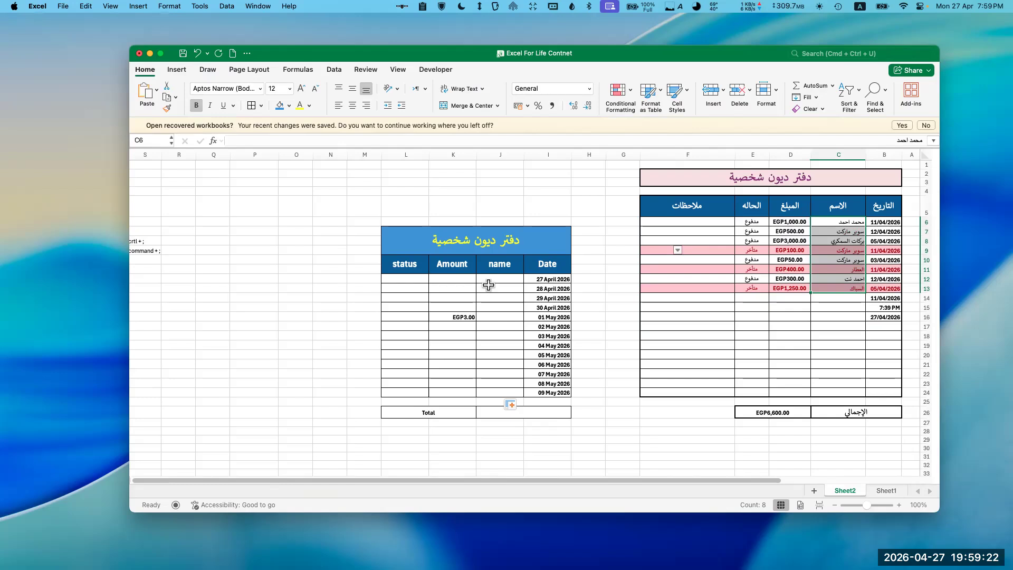
{"action": "mouse_move", "coordinate": [3, 3]}
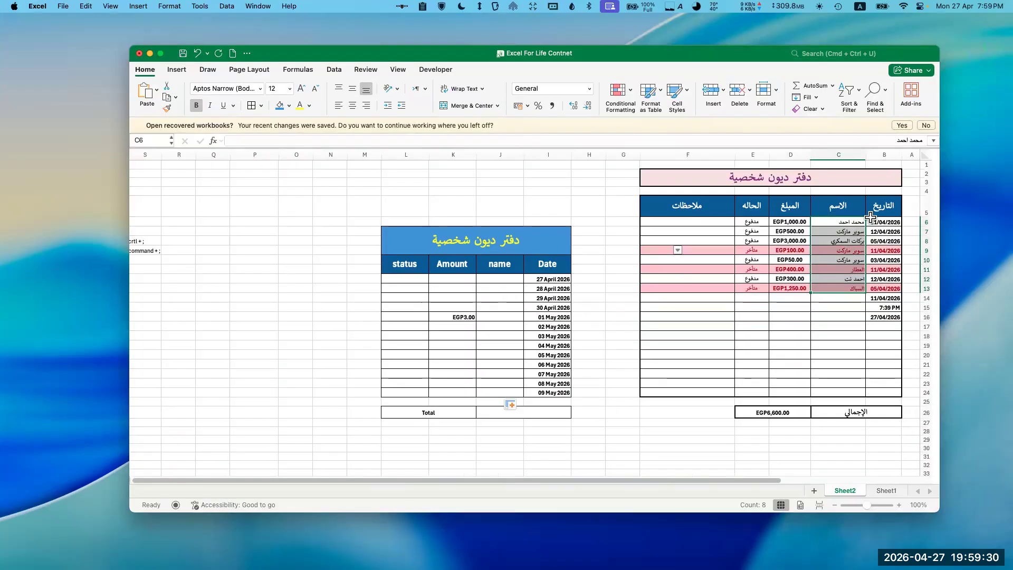
{"action": "left_click", "coordinate": [863, 298]}
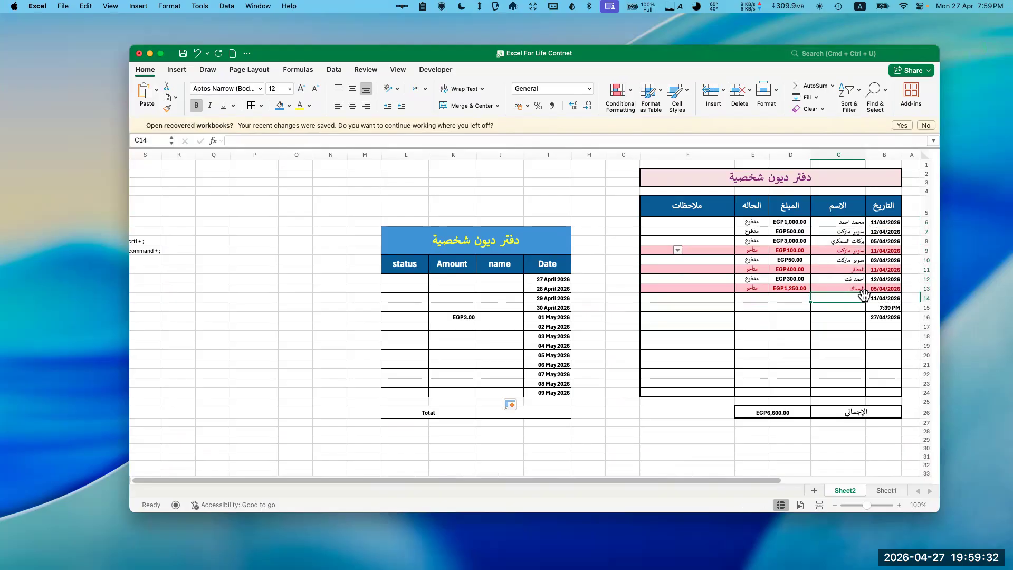
{"action": "left_click", "coordinate": [859, 269]}
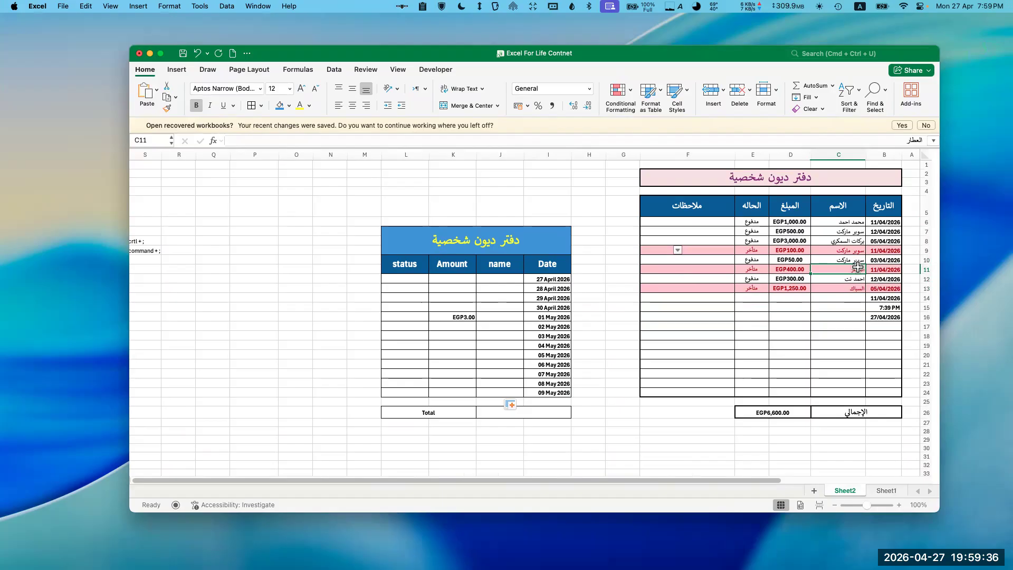
{"action": "left_click", "coordinate": [844, 240]}
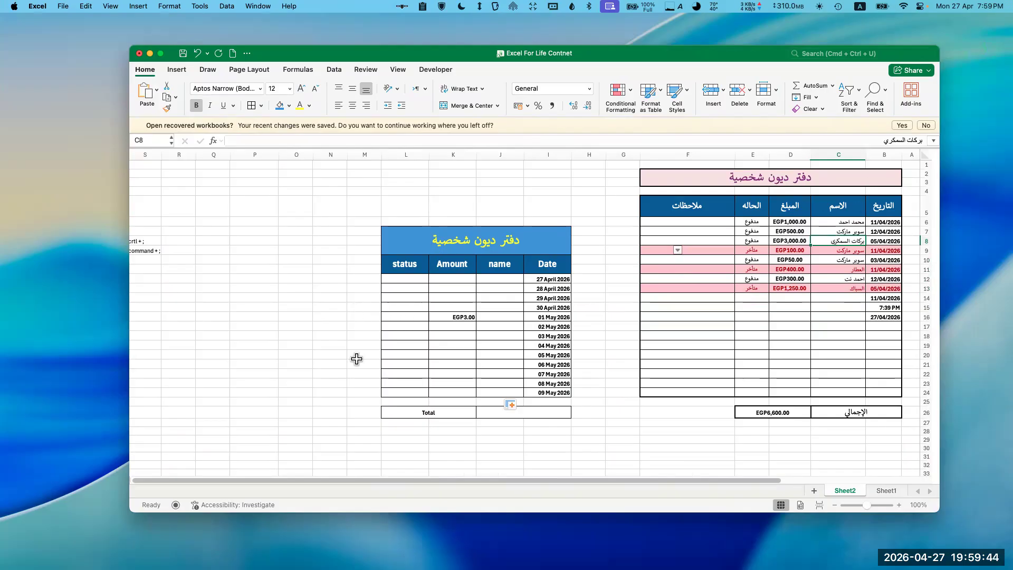
Step: Apply all borders to the empty range I37:I54 below the practice table
{"action": "left_click", "coordinate": [334, 70]}
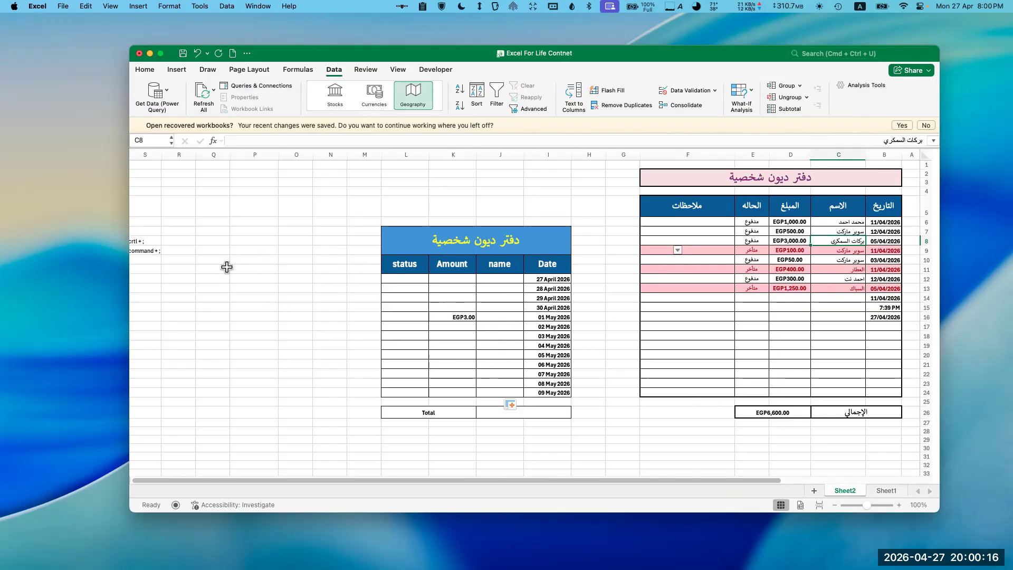
{"action": "scroll", "coordinate": [218, 344], "scroll_direction": "left", "scroll_amount": 1}
{"action": "scroll", "coordinate": [219, 344], "scroll_direction": "down", "scroll_amount": 10}
{"action": "scroll", "coordinate": [218, 344], "scroll_direction": "left", "scroll_amount": 1}
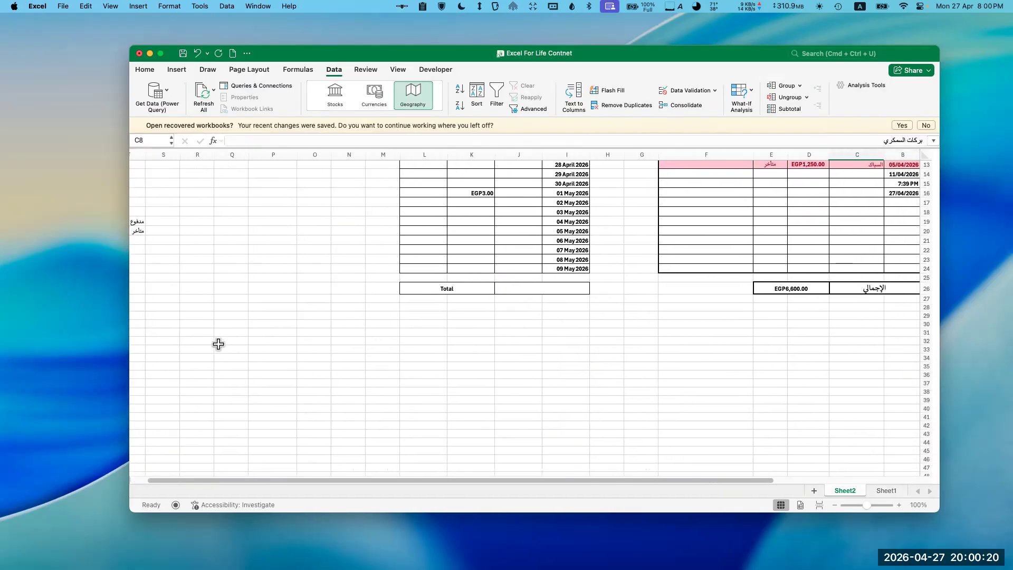
{"action": "scroll", "coordinate": [219, 344], "scroll_direction": "up", "scroll_amount": 7}
{"action": "scroll", "coordinate": [219, 344], "scroll_direction": "left", "scroll_amount": 2}
{"action": "scroll", "coordinate": [219, 344], "scroll_direction": "down", "scroll_amount": 5}
{"action": "scroll", "coordinate": [218, 344], "scroll_direction": "down", "scroll_amount": 5}
{"action": "scroll", "coordinate": [218, 344], "scroll_direction": "right", "scroll_amount": 3}
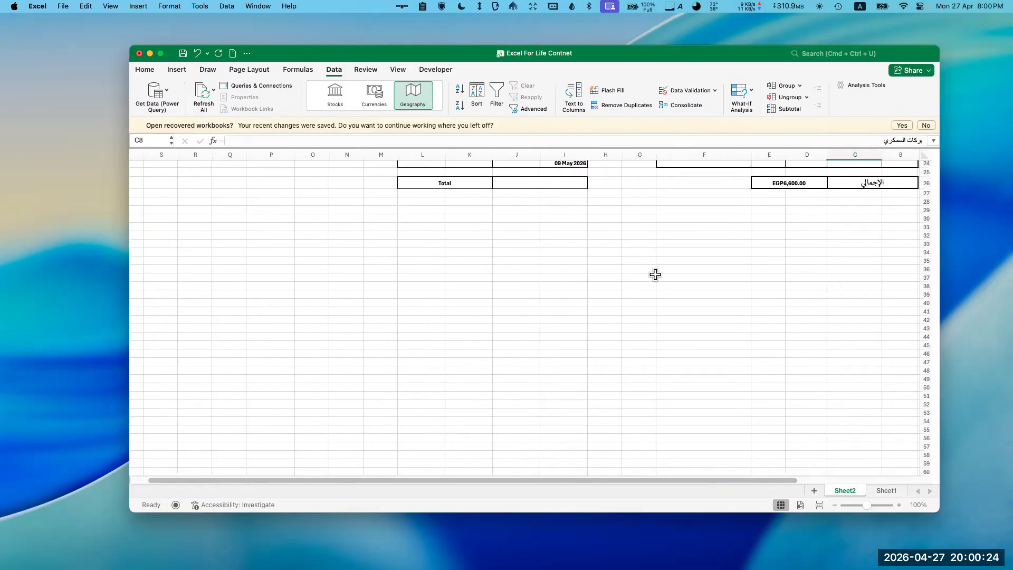
{"action": "left_click", "coordinate": [578, 273]}
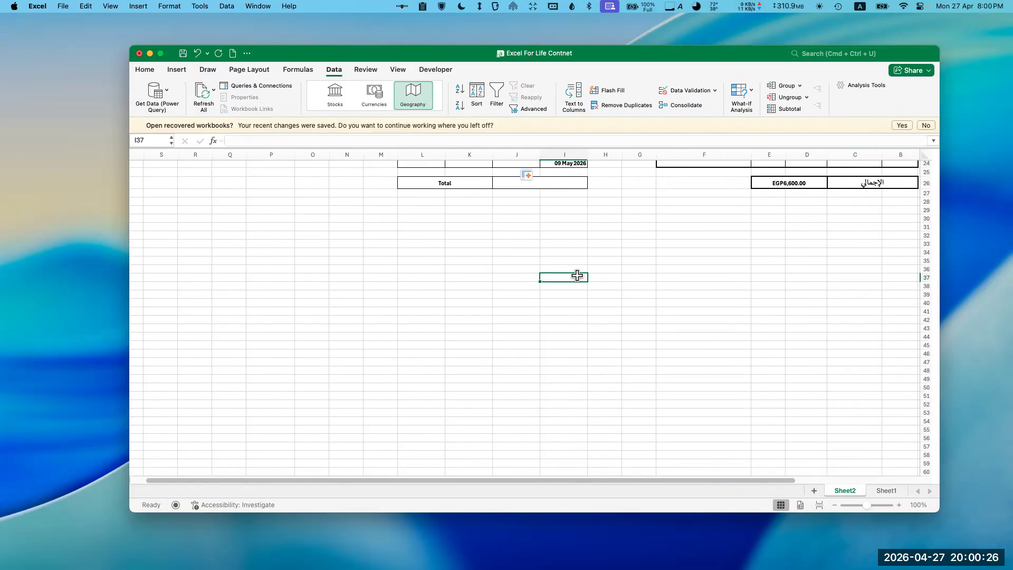
{"action": "left_click_drag", "start_coordinate": [576, 281], "coordinate": [561, 420]}
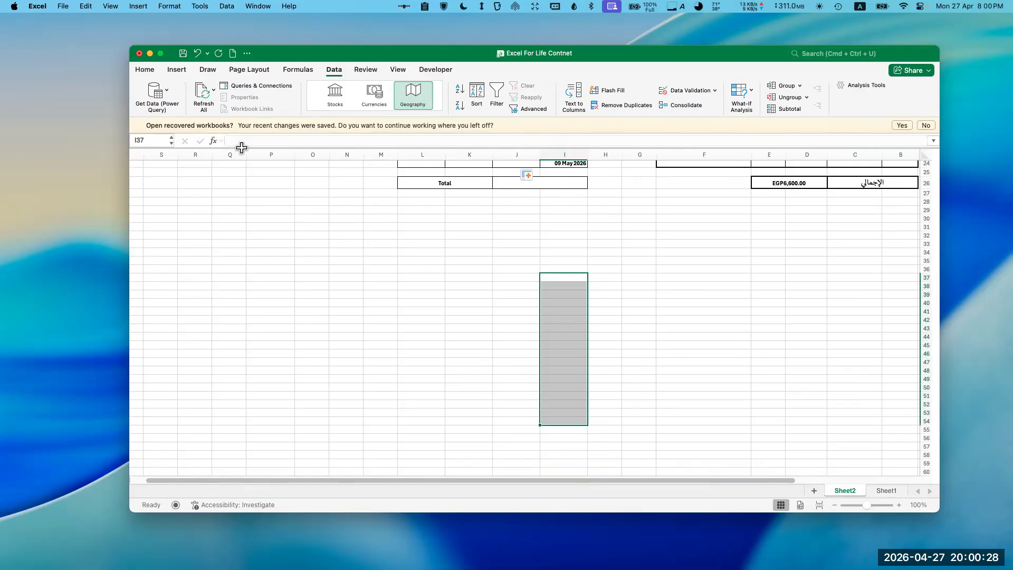
{"action": "left_click", "coordinate": [148, 70]}
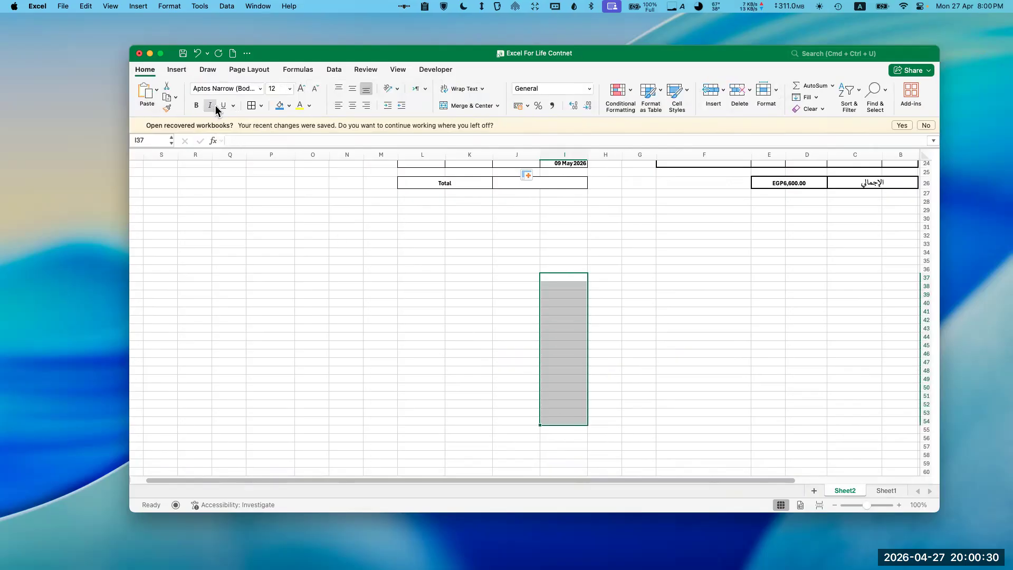
{"action": "left_click", "coordinate": [260, 105]}
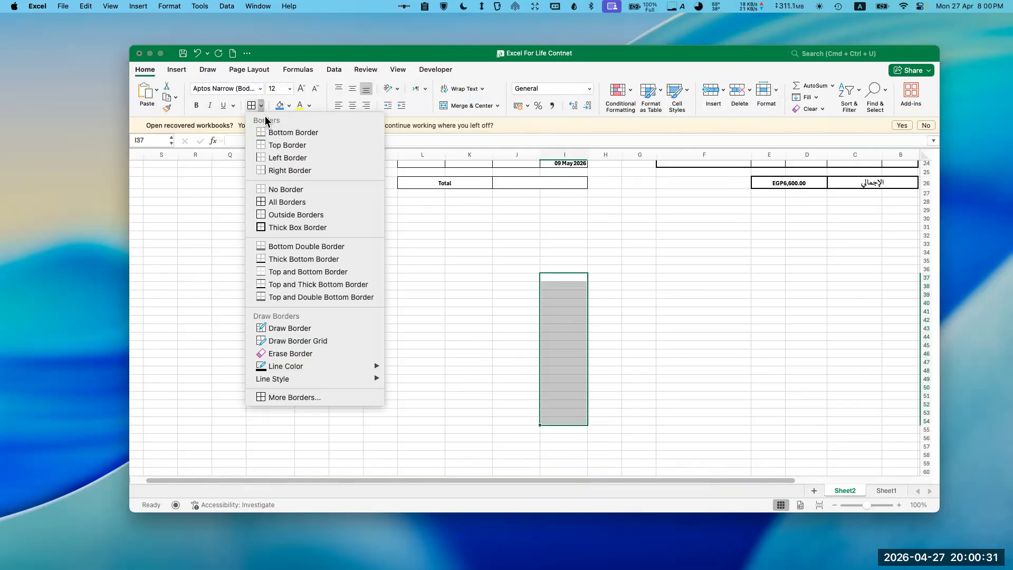
{"action": "left_click", "coordinate": [274, 203]}
Step: Enter the header Names in I37, the first cell of the bordered list
{"action": "left_click", "coordinate": [594, 294]}
{"action": "left_click", "coordinate": [581, 280]}
{"action": "type", "text": "hg"}
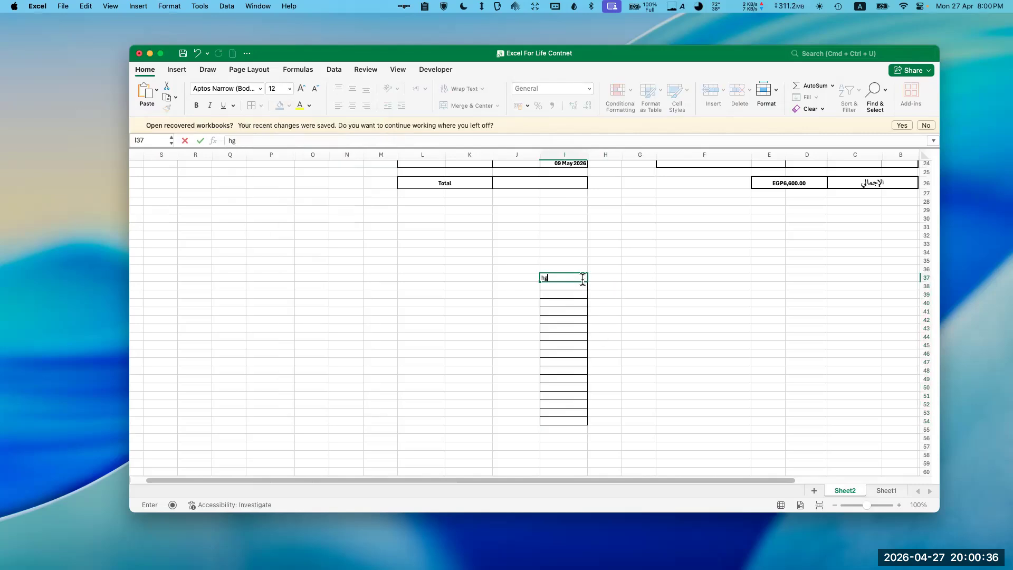
{"action": "key", "text": "Return"}
{"action": "left_click", "coordinate": [551, 278]}
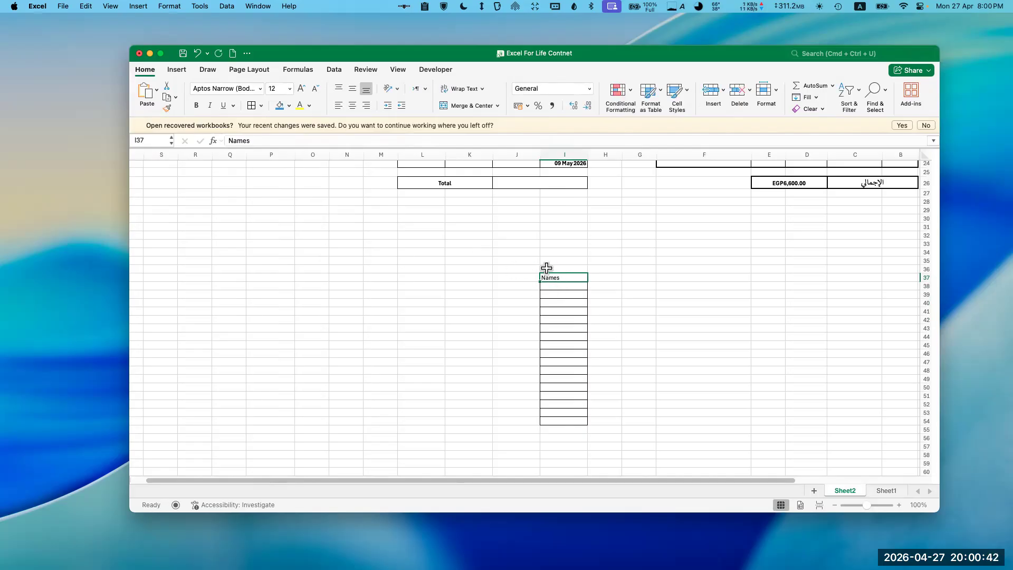
Step: Copy the name entries C6:C13 from the original ledger and paste them as values only under the Names header, starting at I38
{"action": "left_click", "coordinate": [585, 420]}
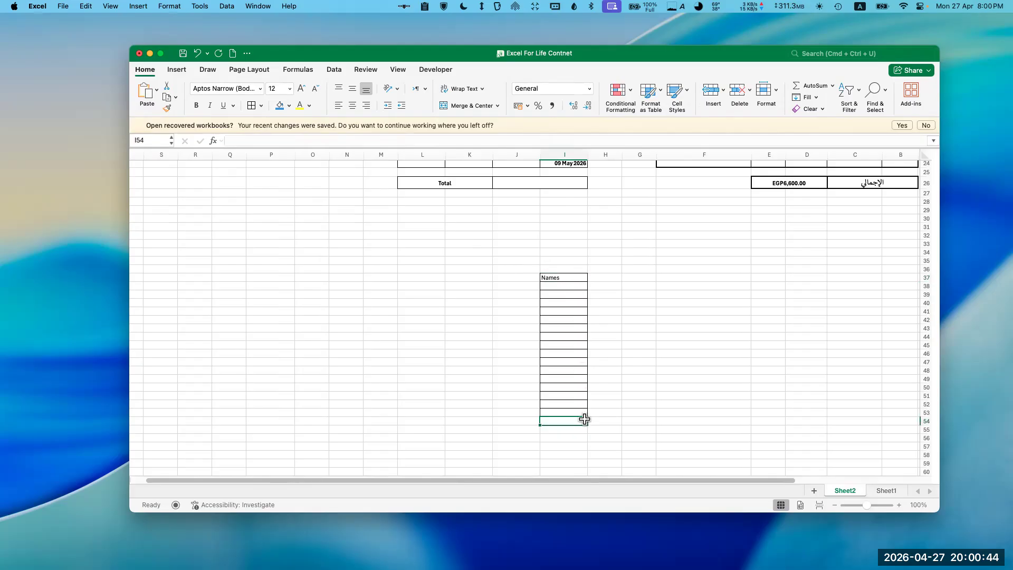
{"action": "left_click", "coordinate": [565, 286]}
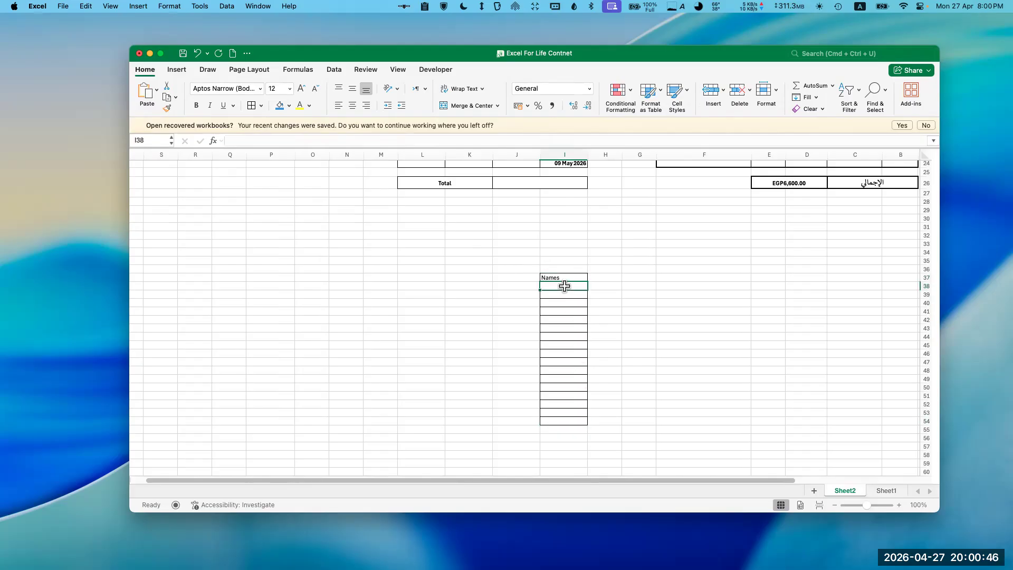
{"action": "scroll", "coordinate": [586, 275], "scroll_direction": "up", "scroll_amount": 10}
{"action": "left_click_drag", "start_coordinate": [868, 219], "coordinate": [856, 292]}
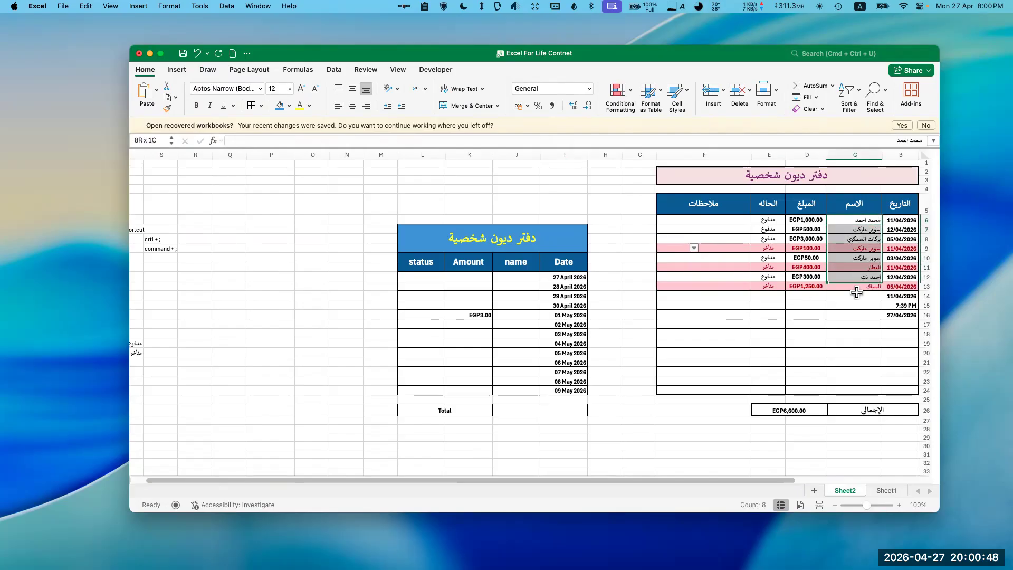
{"action": "key", "text": "super+c"}
{"action": "scroll", "coordinate": [738, 274], "scroll_direction": "down", "scroll_amount": 2}
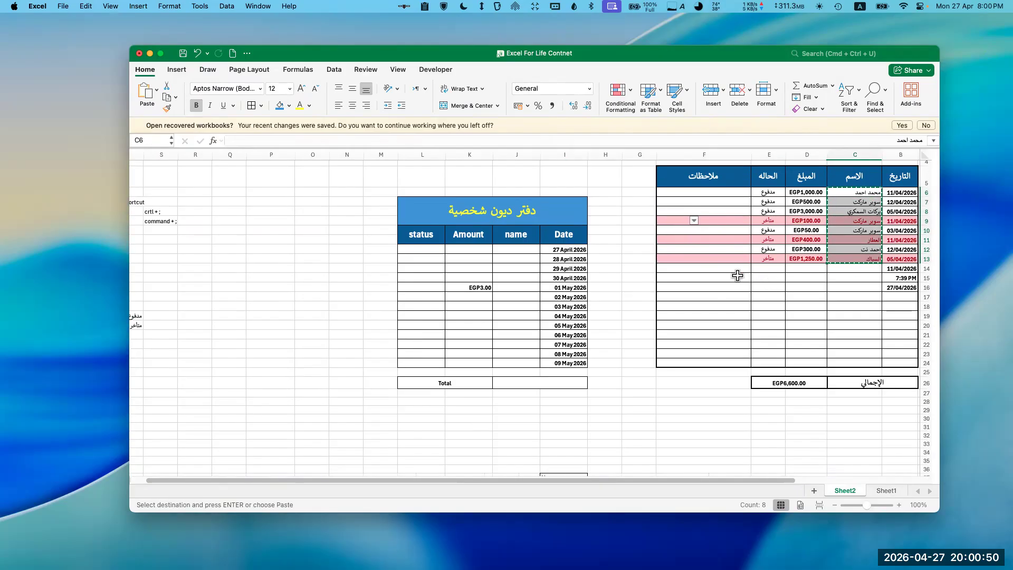
{"action": "scroll", "coordinate": [738, 275], "scroll_direction": "down", "scroll_amount": 8}
{"action": "right_click", "coordinate": [565, 257]}
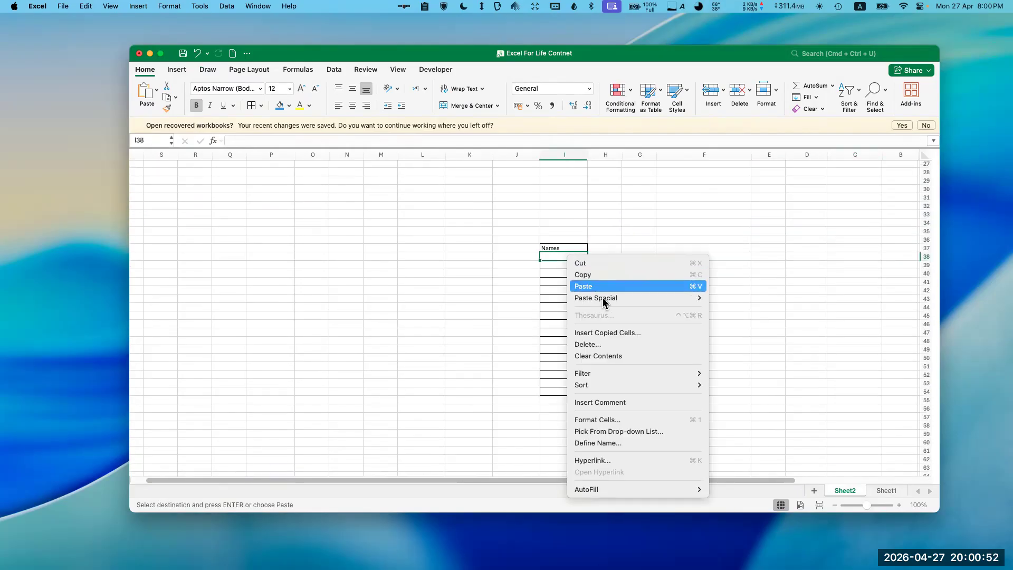
{"action": "mouse_move", "coordinate": [694, 296]}
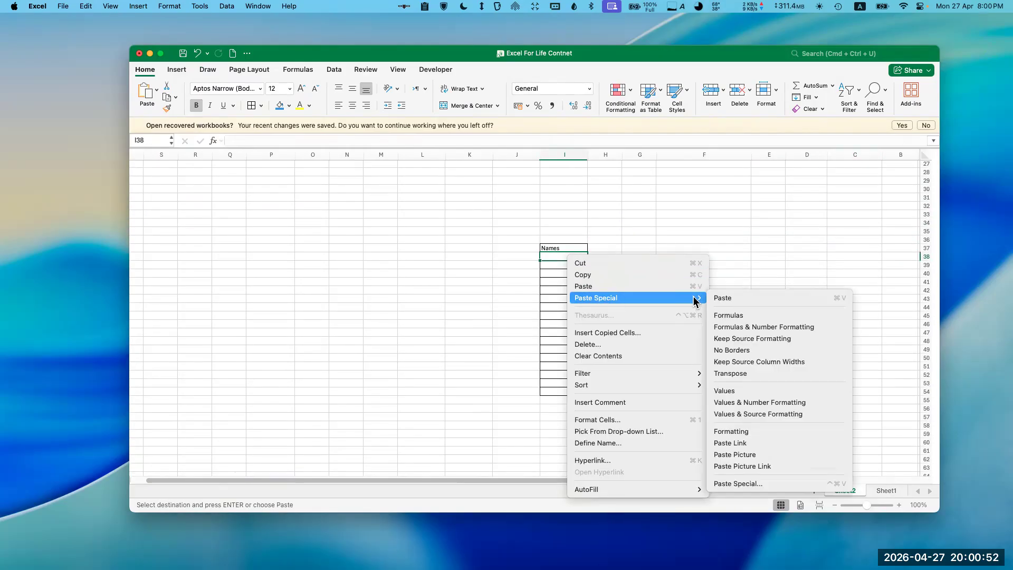
{"action": "left_click", "coordinate": [749, 391]}
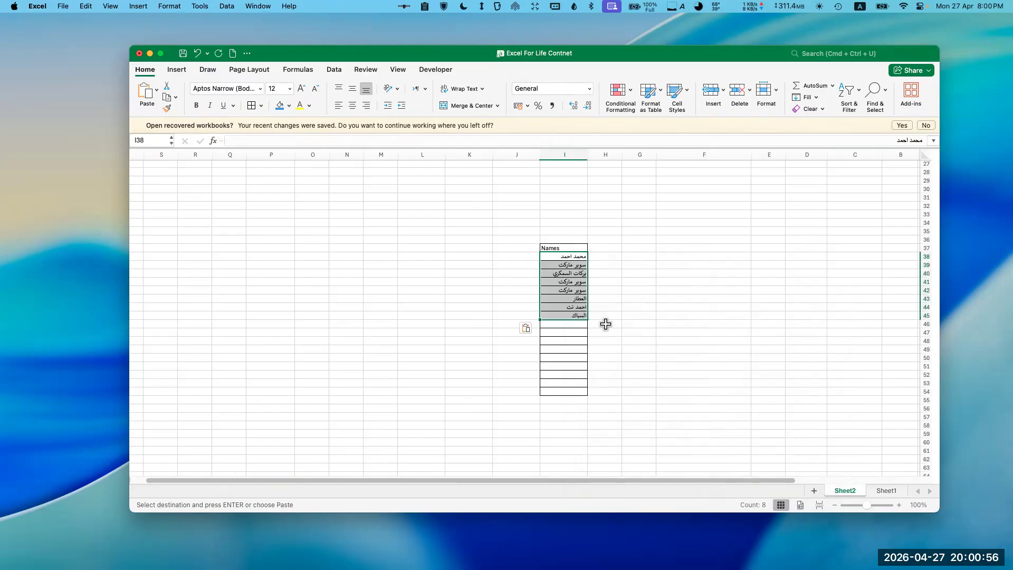
Step: Examine the pasted entries under the Names header for repeated values
{"action": "left_click", "coordinate": [579, 256]}
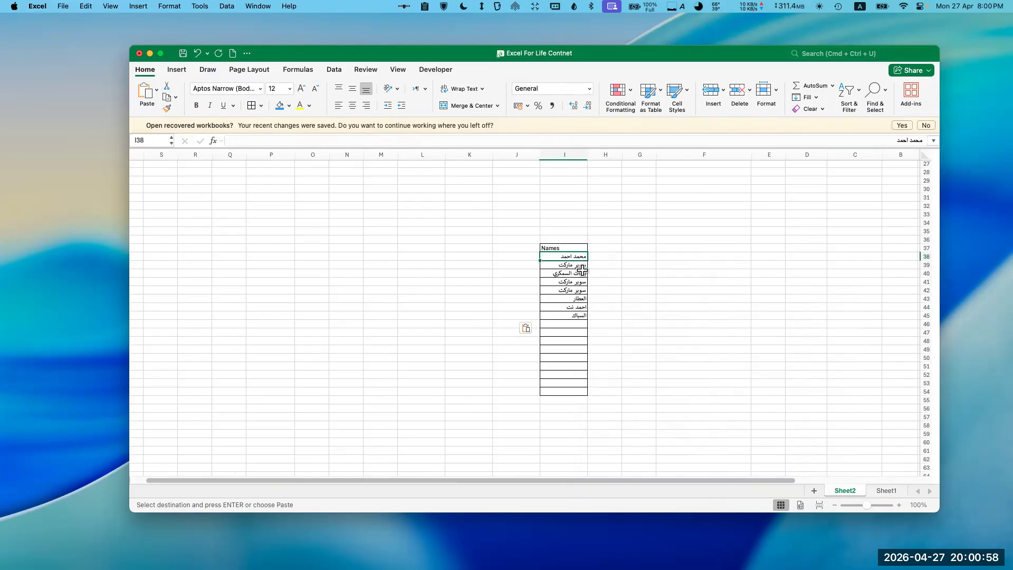
{"action": "key", "text": "Down"}
{"action": "key", "text": "Down"}
{"action": "key", "text": "Down"}
{"action": "key", "text": "Up"}
{"action": "key", "text": "Up"}
{"action": "key", "text": "Up"}
Step: Remove the duplicate values from I38:I45, treating the range as having no header
{"action": "left_click_drag", "start_coordinate": [575, 257], "coordinate": [575, 315]}
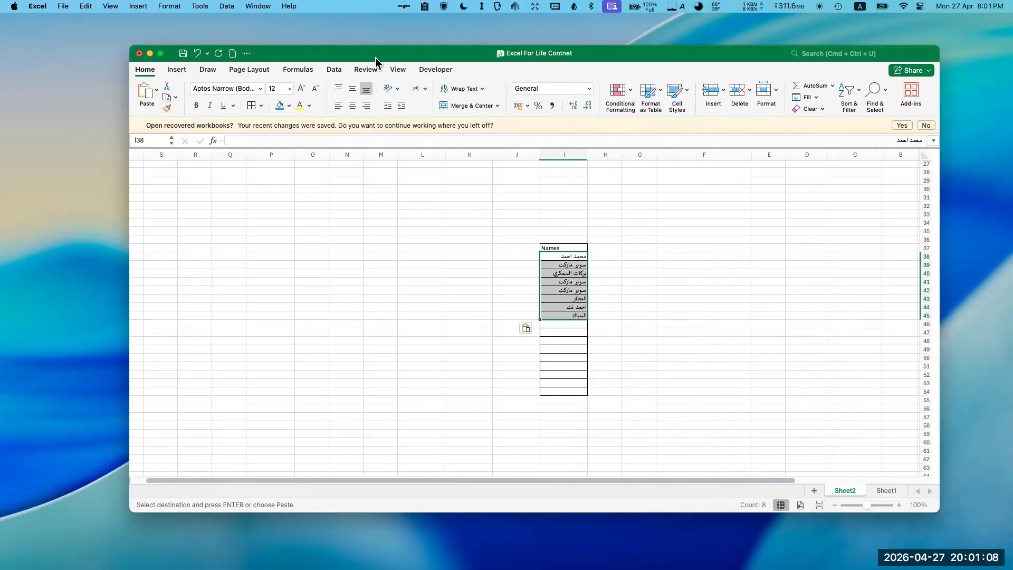
{"action": "left_click", "coordinate": [338, 70]}
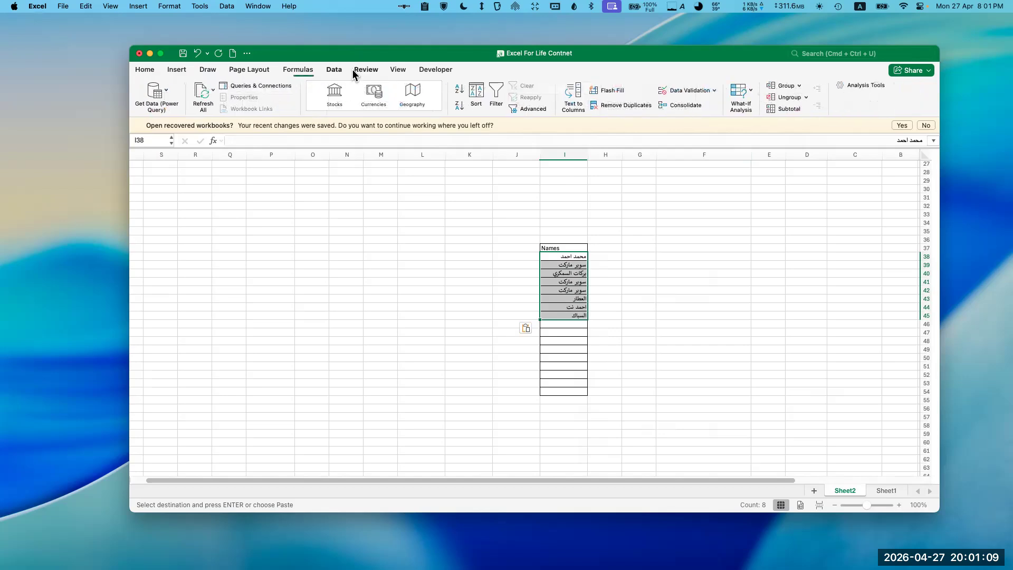
{"action": "left_click", "coordinate": [628, 106]}
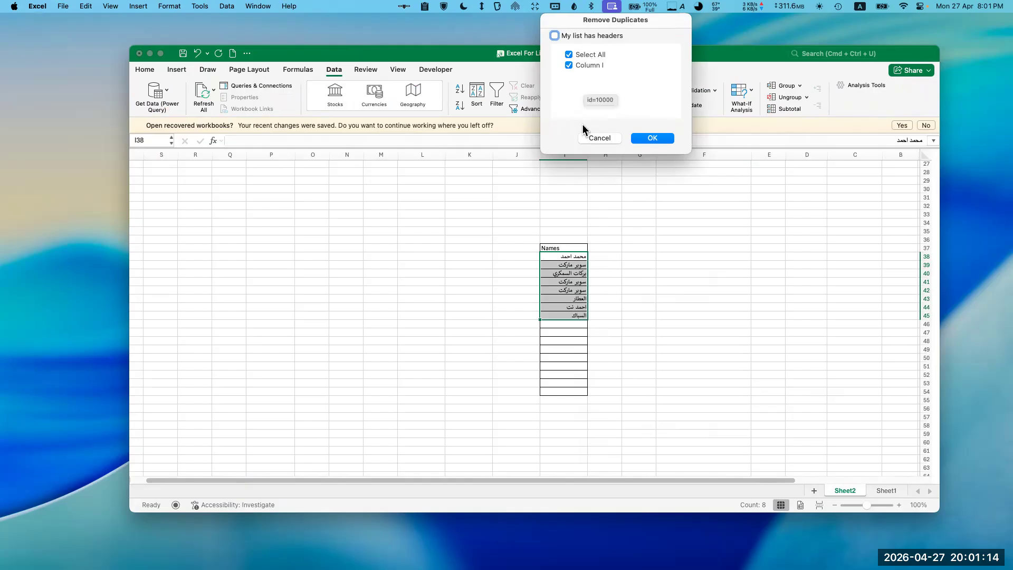
{"action": "left_click_drag", "start_coordinate": [605, 22], "coordinate": [666, 40]}
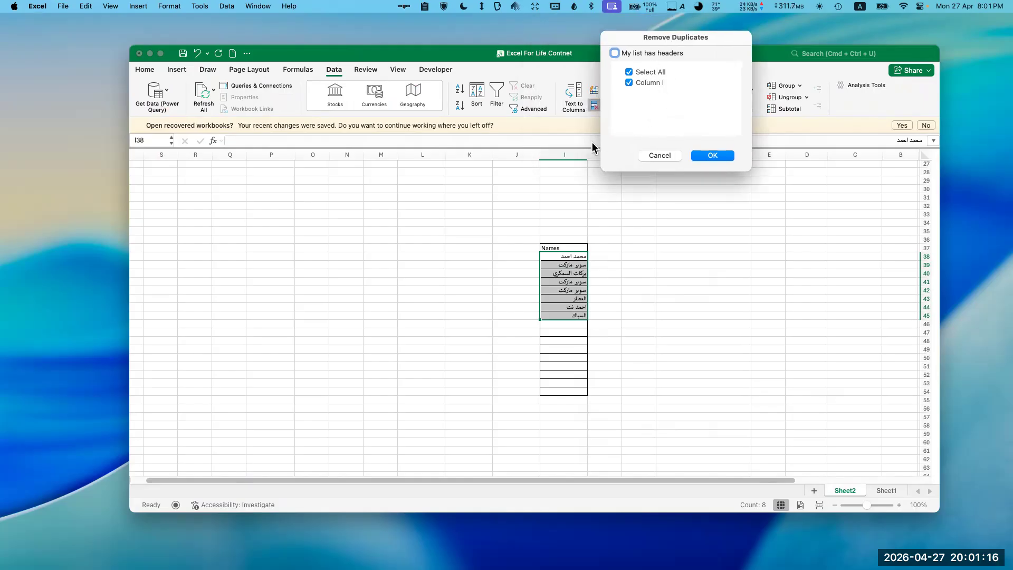
{"action": "left_click", "coordinate": [714, 157]}
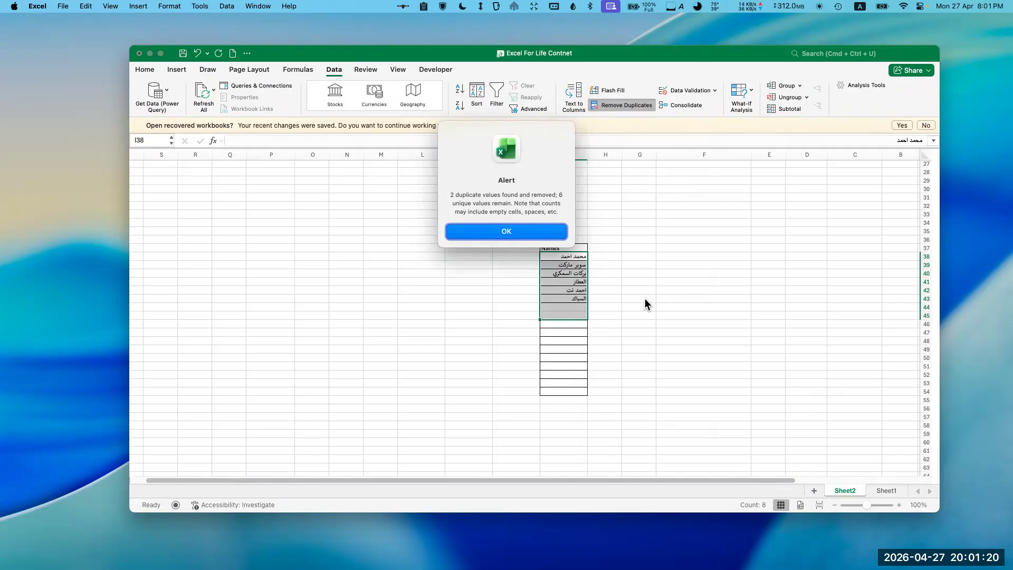
{"action": "left_click", "coordinate": [536, 235]}
{"action": "left_click", "coordinate": [599, 265]}
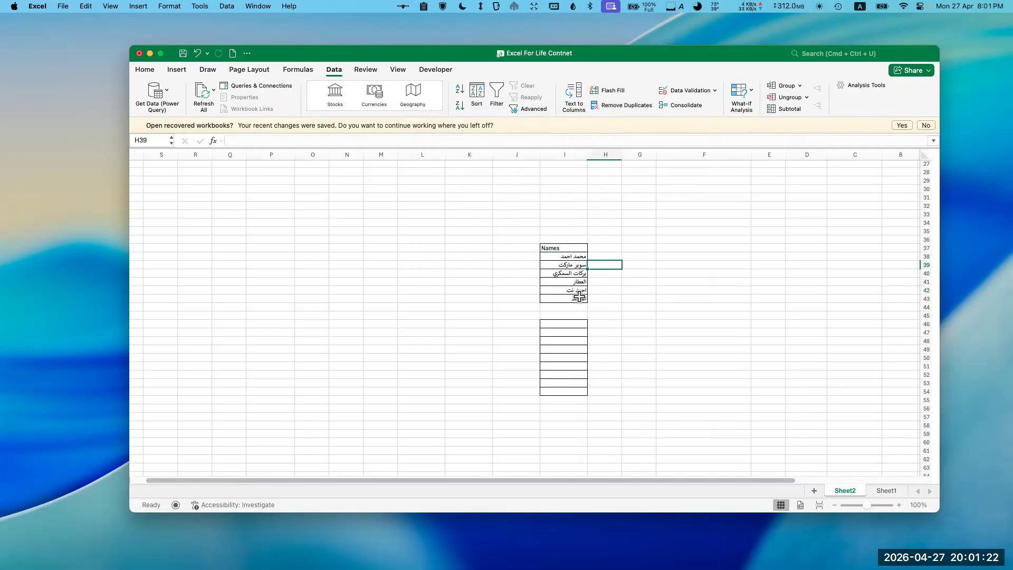
Step: Reapply all borders to the emptied cells I44:I45 of the names list
{"action": "left_click_drag", "start_coordinate": [574, 305], "coordinate": [573, 316]}
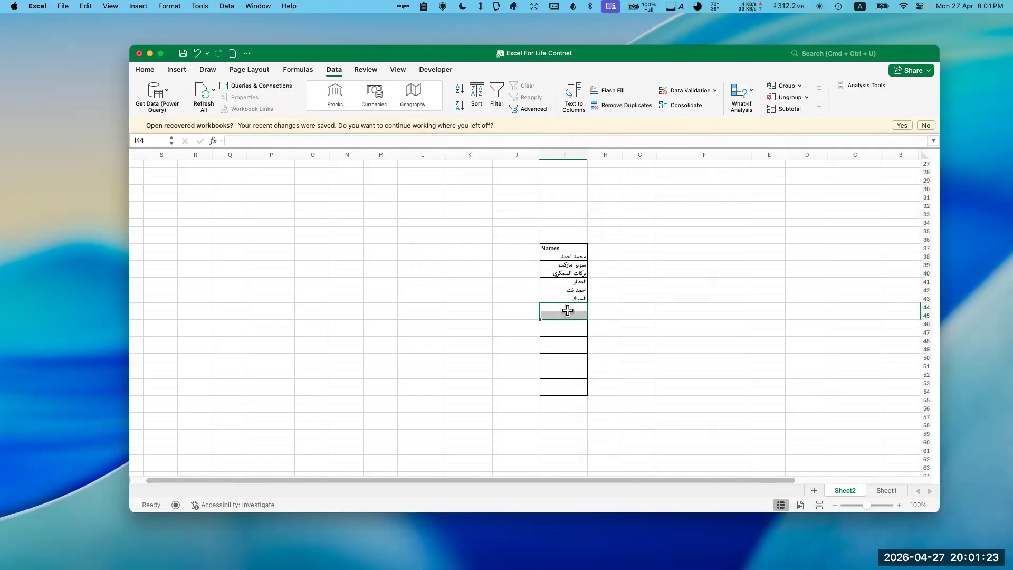
{"action": "left_click", "coordinate": [145, 69]}
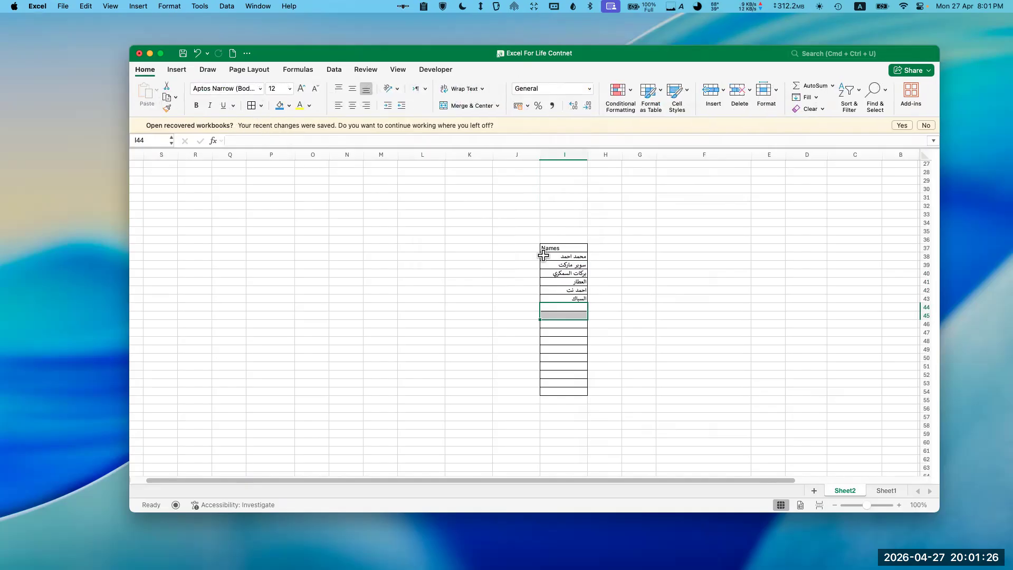
{"action": "left_click", "coordinate": [700, 289]}
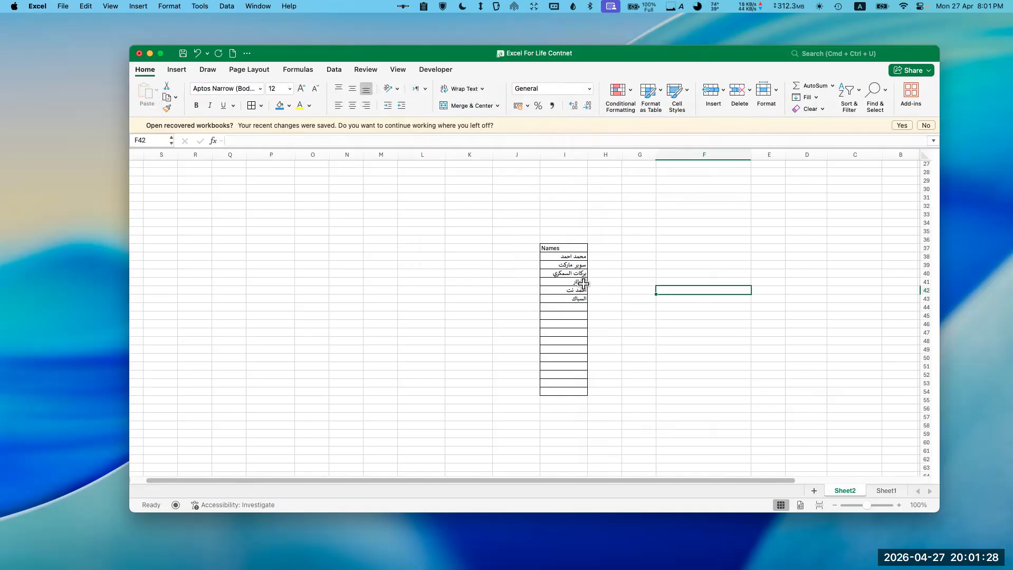
Step: Enter the status options مدفوع in J38 and متأخر in J39 beside the names list
{"action": "scroll", "coordinate": [604, 265], "scroll_direction": "up", "scroll_amount": 3}
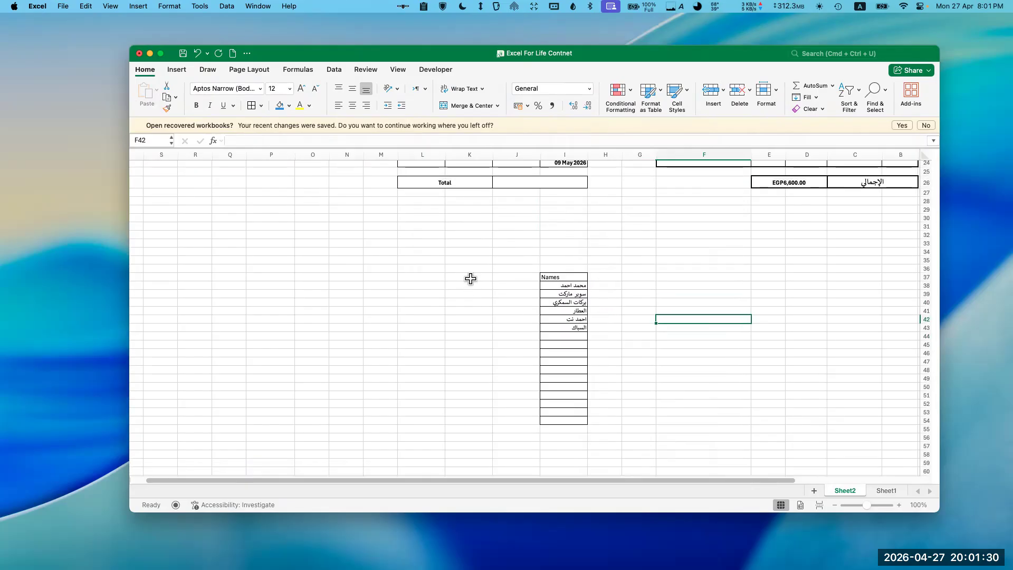
{"action": "scroll", "coordinate": [471, 277], "scroll_direction": "up", "scroll_amount": 5}
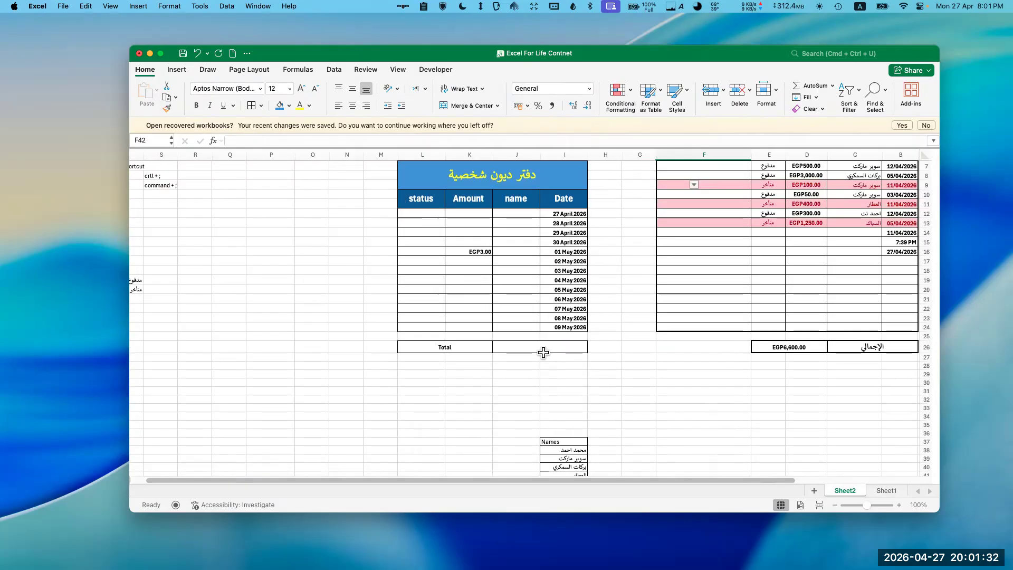
{"action": "left_click", "coordinate": [522, 427]}
{"action": "type", "text": "["}
{"action": "key", "text": "BackSpace"}
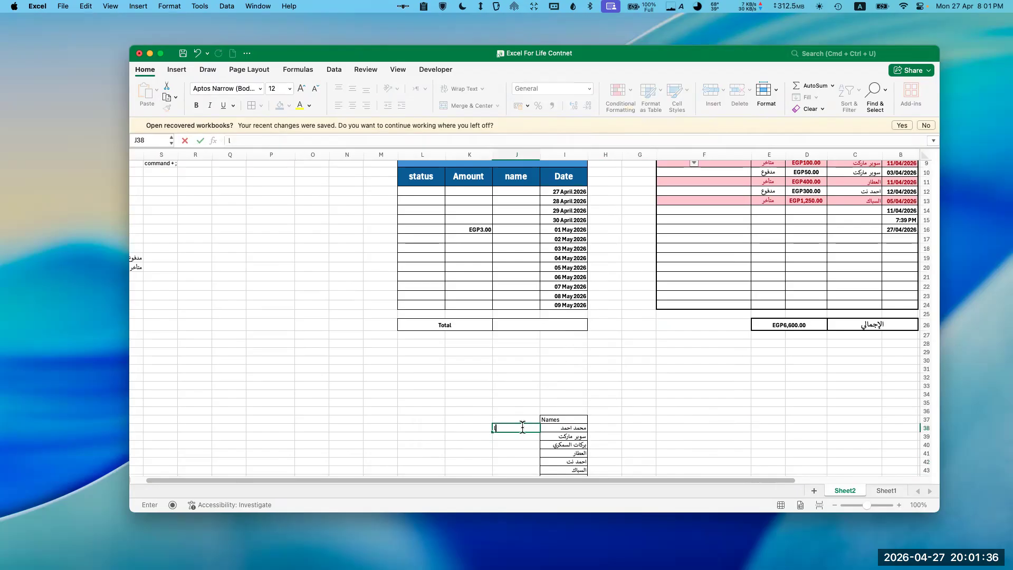
{"action": "key", "text": "Return"}
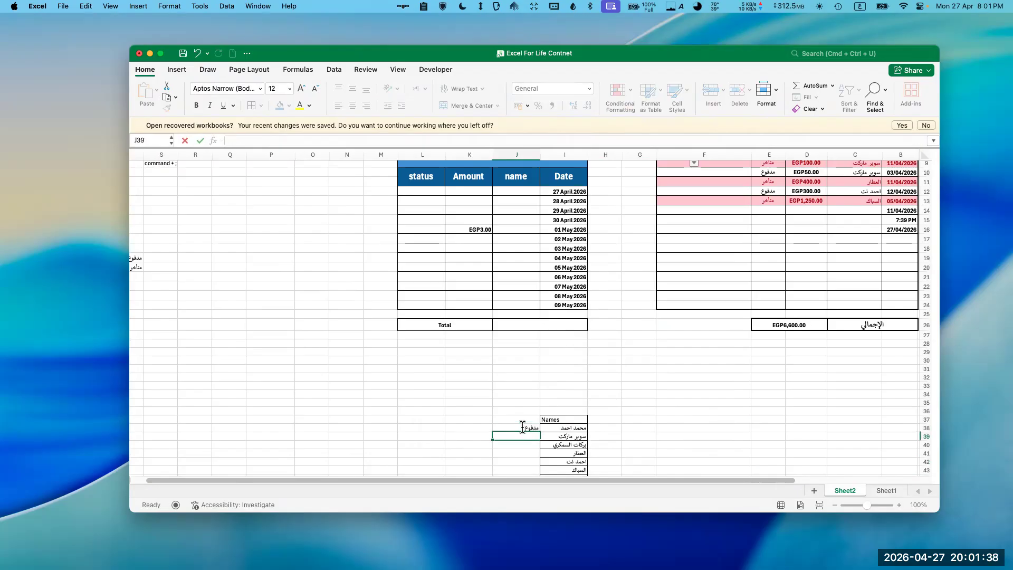
{"action": "type", "text": "متاخر"}
{"action": "key", "text": "Return"}
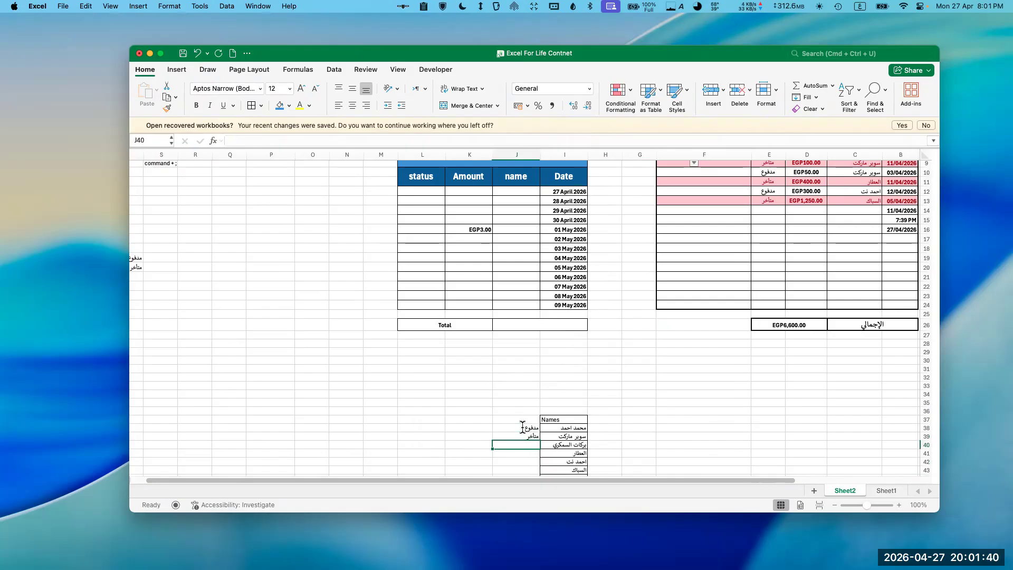
Step: Enter متاجل as the third status option in J40
{"action": "type", "text": "متاجر"}
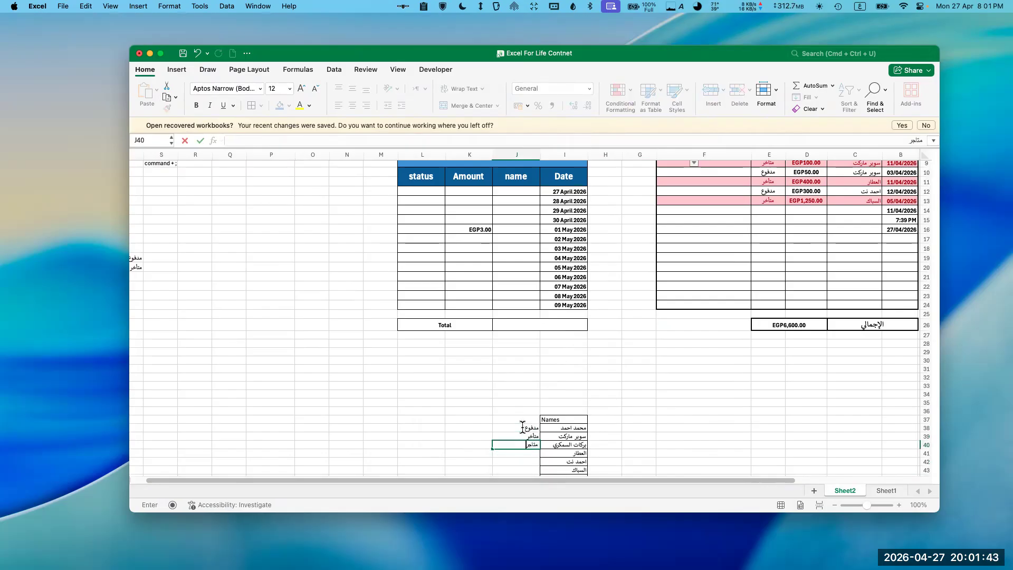
{"action": "key", "text": "ctrl+Return"}
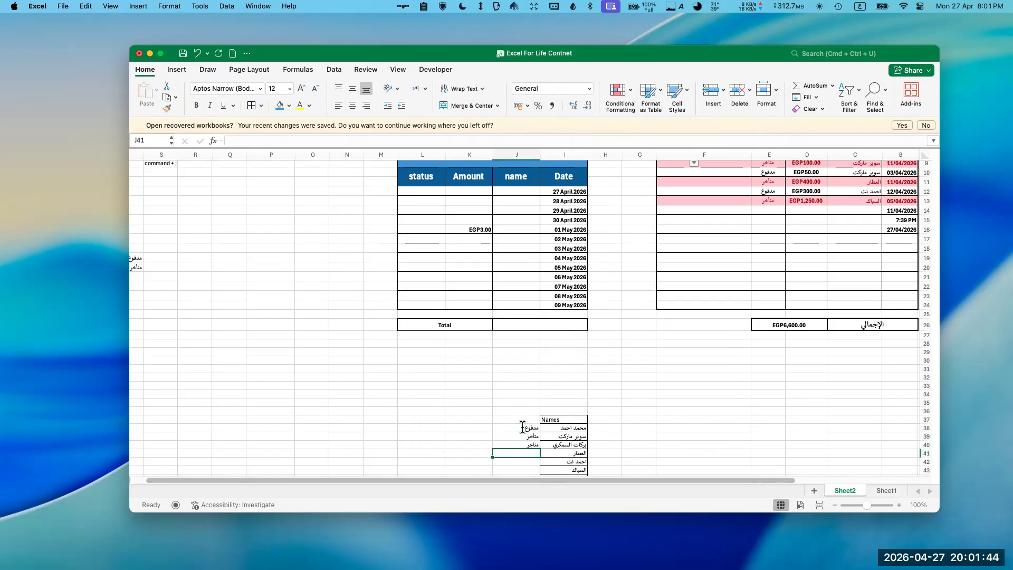
{"action": "type", "text": "متاجل"}
{"action": "key", "text": "Return"}
Step: Replace the third status option in J40 with مؤجل
{"action": "left_click", "coordinate": [525, 444]}
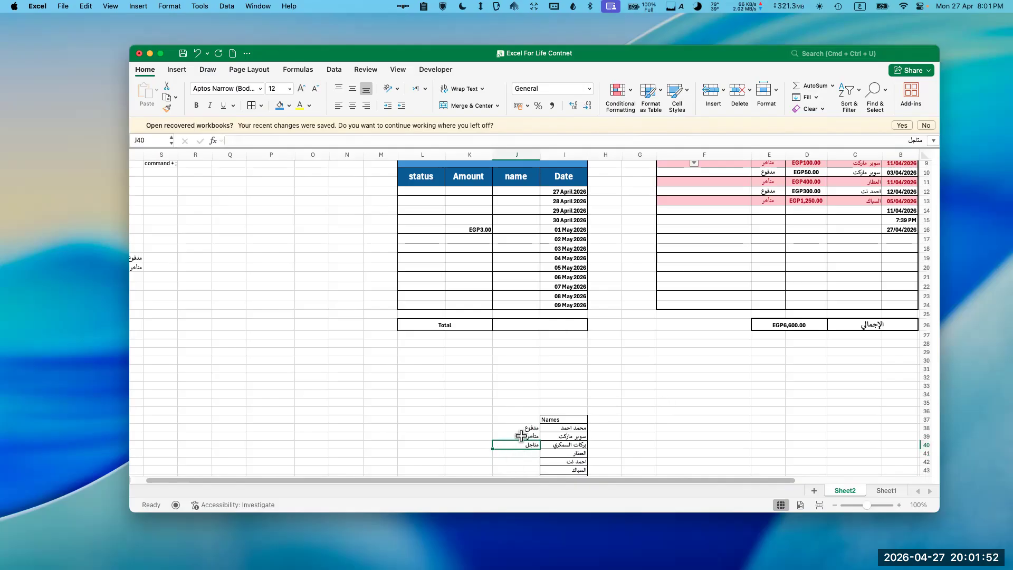
{"action": "type", "text": "مز"}
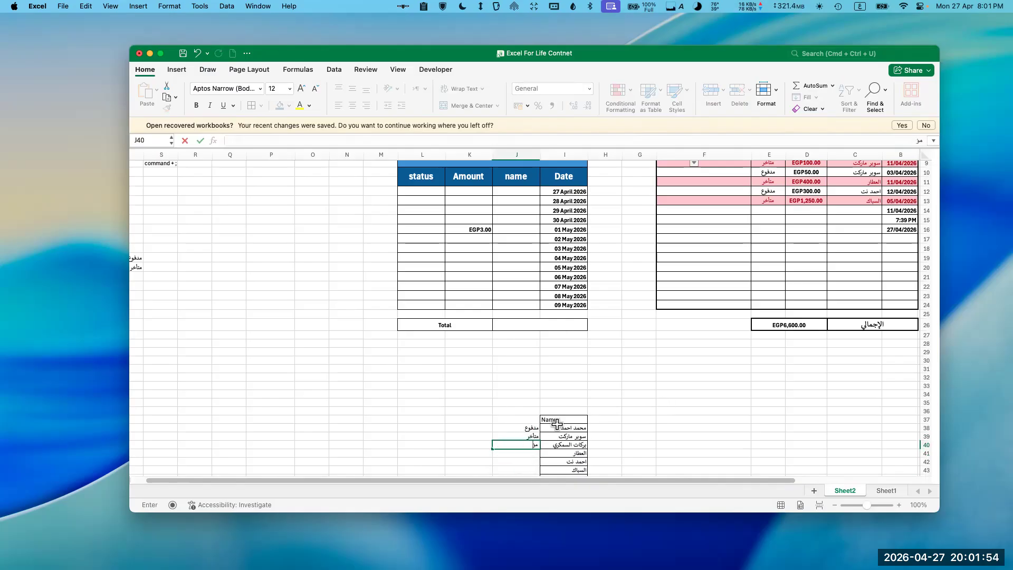
{"action": "type", "text": "جل"}
{"action": "key", "text": "Return"}
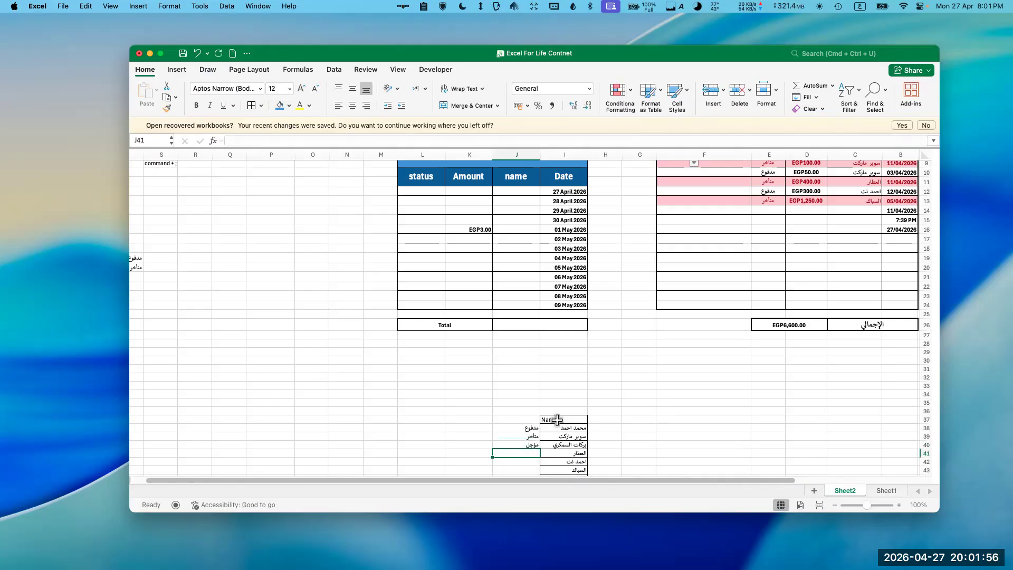
Step: Set the data validation of the name cells J12:J24 to allow a List
{"action": "scroll", "coordinate": [558, 420], "scroll_direction": "down", "scroll_amount": 3}
{"action": "scroll", "coordinate": [611, 366], "scroll_direction": "up", "scroll_amount": 5}
{"action": "scroll", "coordinate": [543, 230], "scroll_direction": "down", "scroll_amount": 5}
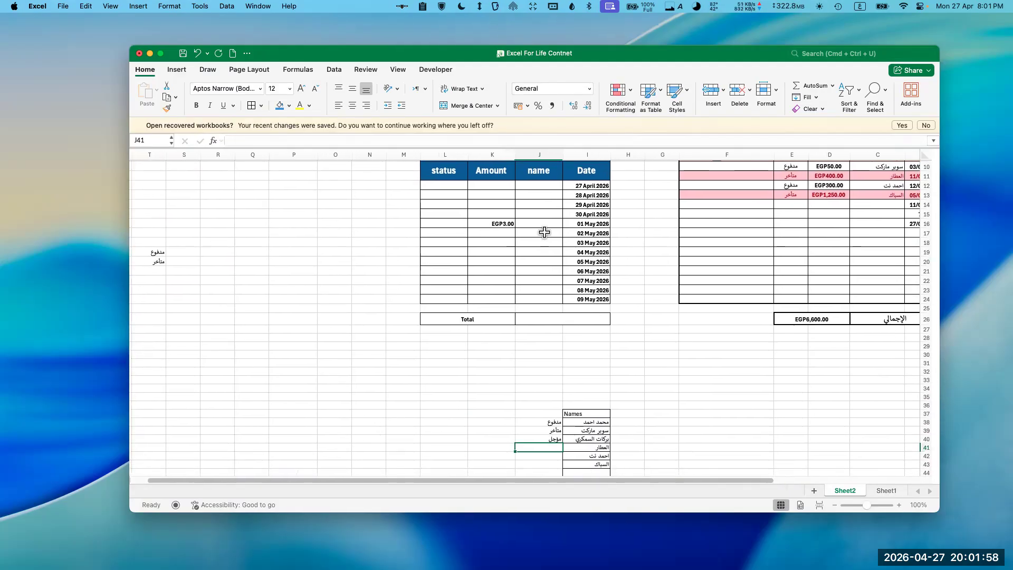
{"action": "scroll", "coordinate": [529, 181], "scroll_direction": "up", "scroll_amount": 2}
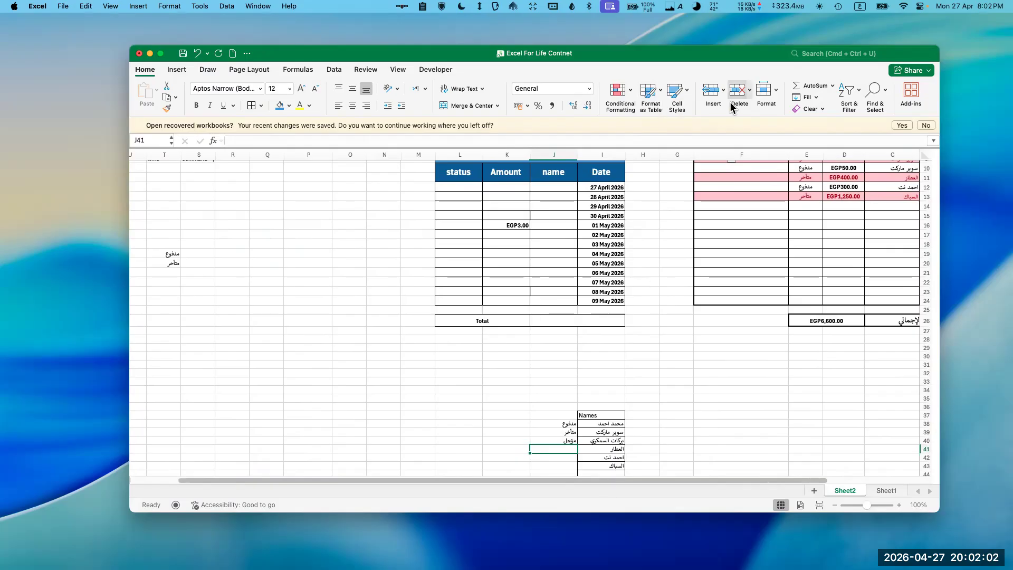
{"action": "left_click", "coordinate": [560, 187]}
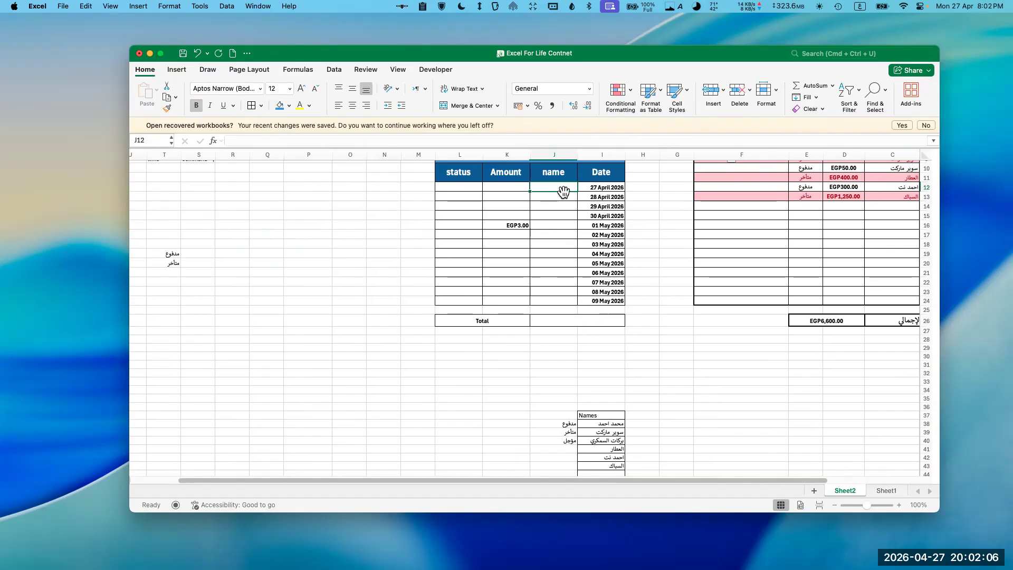
{"action": "left_click_drag", "start_coordinate": [564, 187], "coordinate": [560, 299]}
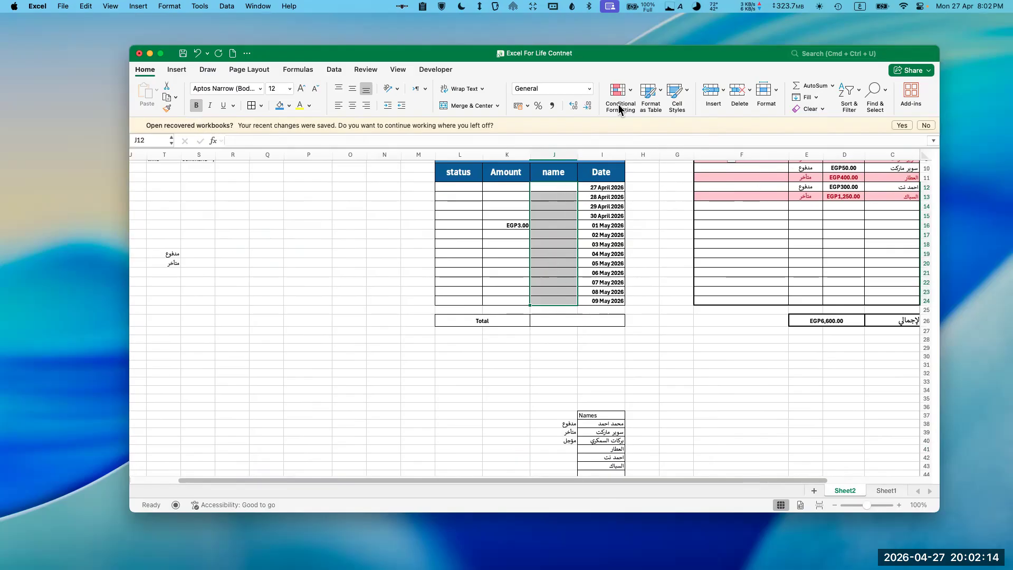
{"action": "left_click", "coordinate": [334, 69]}
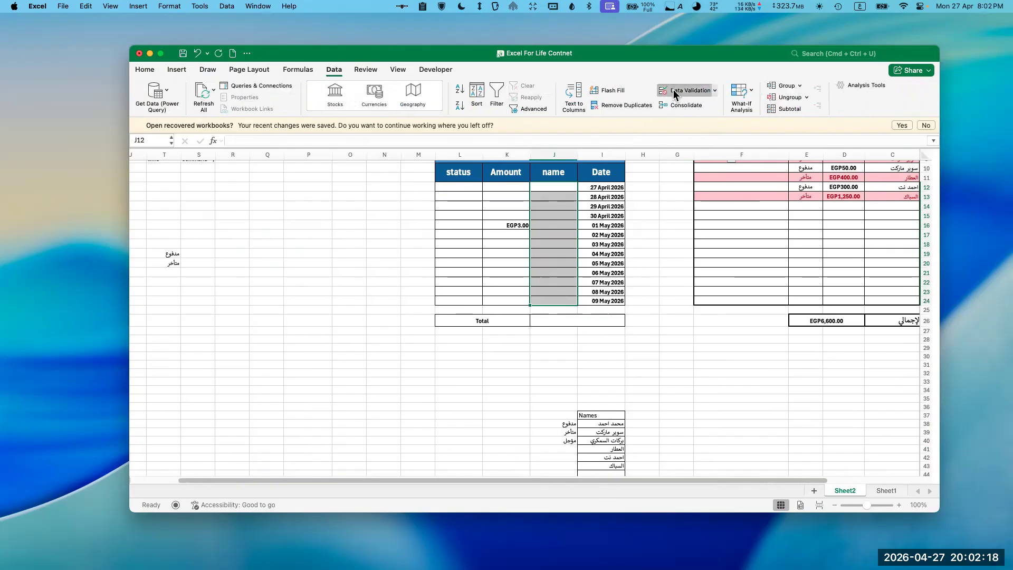
{"action": "left_click", "coordinate": [675, 93]}
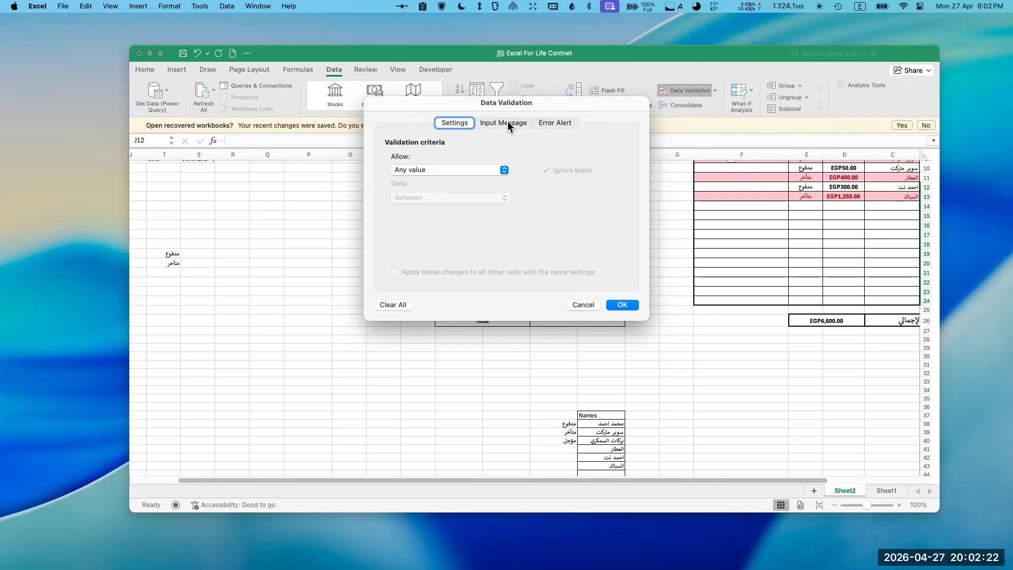
{"action": "left_click_drag", "start_coordinate": [539, 106], "coordinate": [382, 177]}
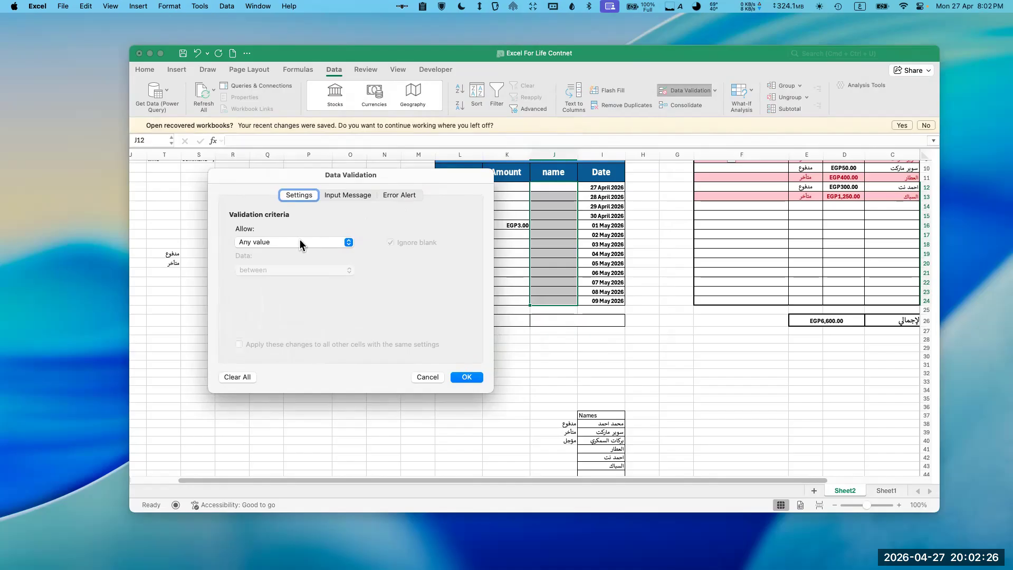
{"action": "left_click_drag", "start_coordinate": [427, 182], "coordinate": [406, 184]}
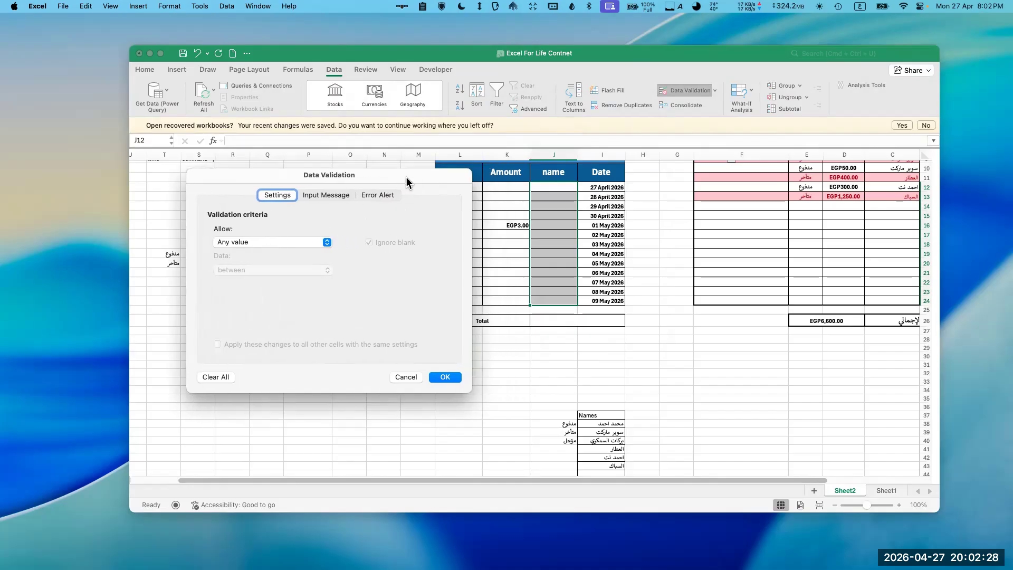
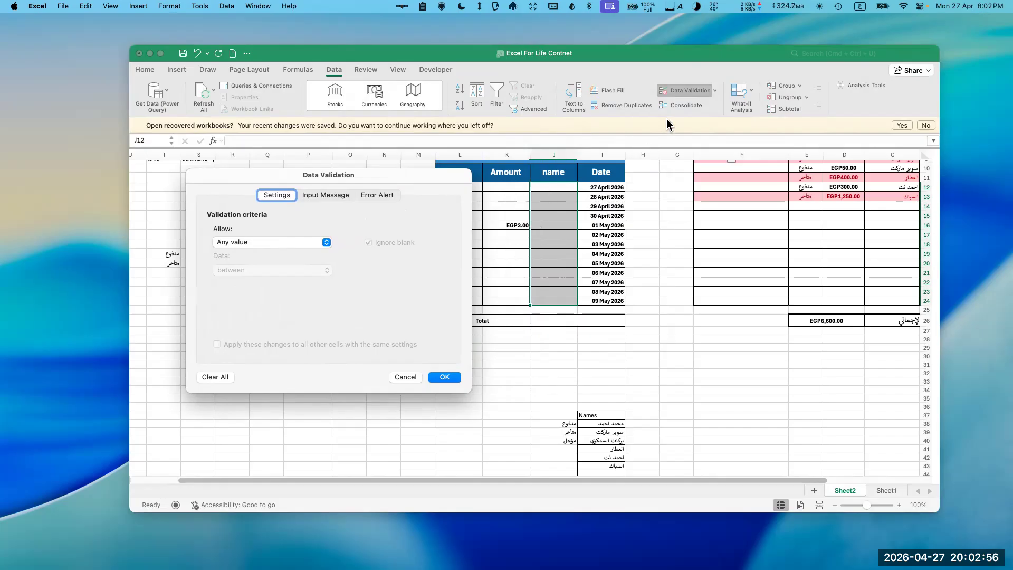
{"action": "left_click", "coordinate": [300, 248]}
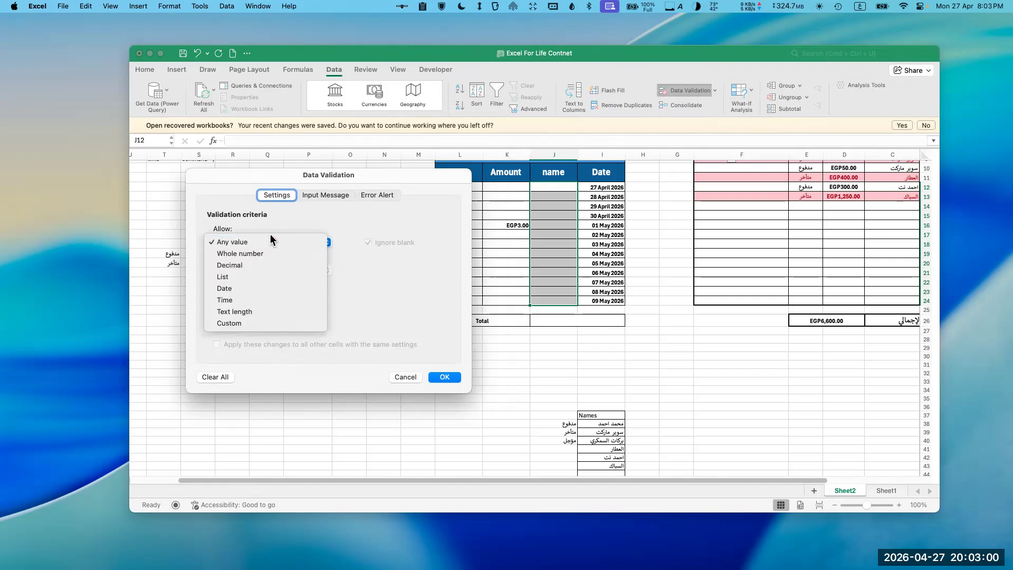
{"action": "left_click", "coordinate": [234, 278]}
Step: Use the names list range I38:I54 as the validation list's source and apply the rule
{"action": "left_click", "coordinate": [312, 298]}
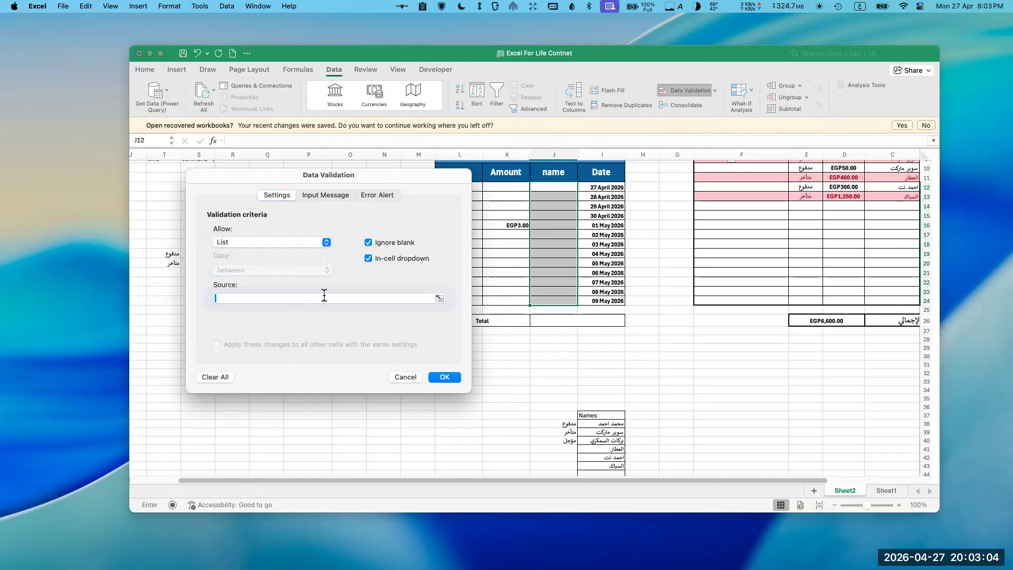
{"action": "left_click", "coordinate": [440, 299]}
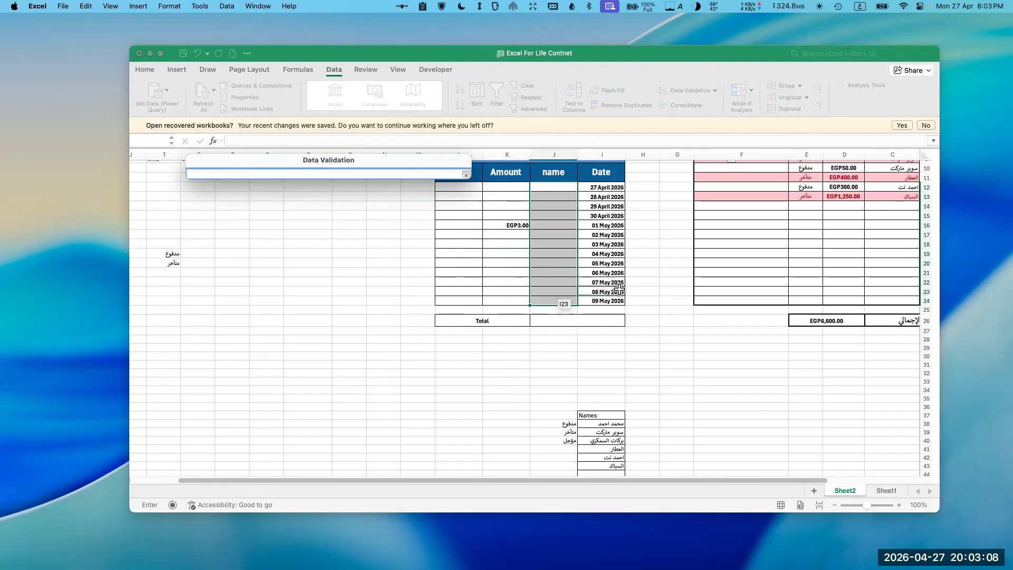
{"action": "scroll", "coordinate": [653, 311], "scroll_direction": "down", "scroll_amount": 5}
{"action": "scroll", "coordinate": [653, 310], "scroll_direction": "down", "scroll_amount": 3}
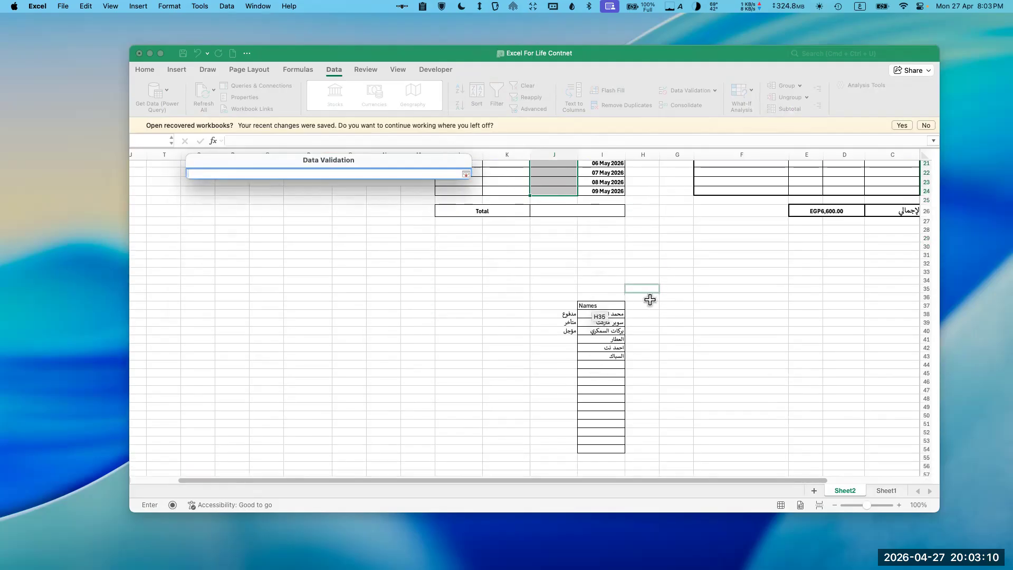
{"action": "scroll", "coordinate": [623, 298], "scroll_direction": "down", "scroll_amount": 1}
{"action": "left_click_drag", "start_coordinate": [614, 298], "coordinate": [615, 431]}
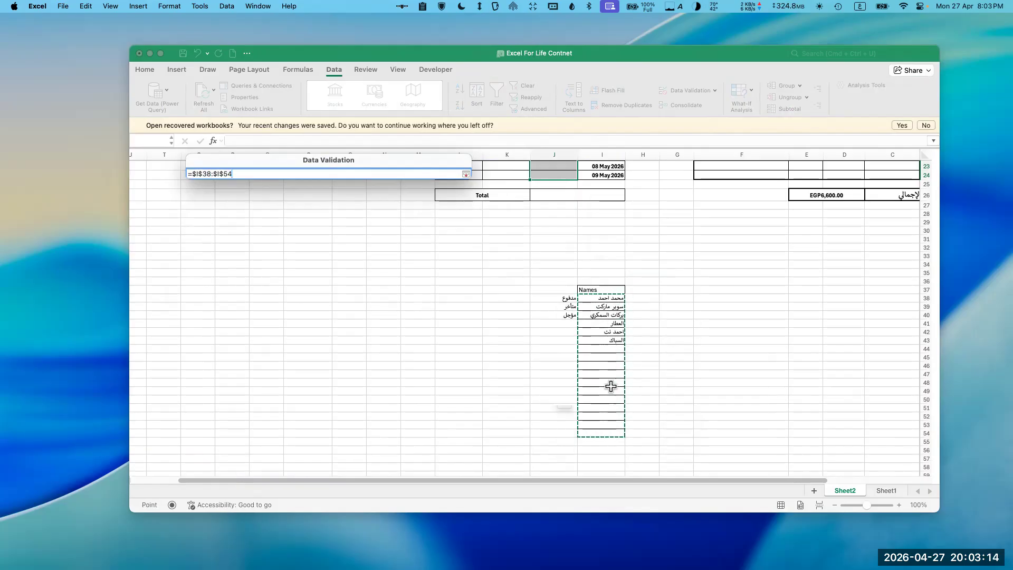
{"action": "left_click", "coordinate": [466, 174]}
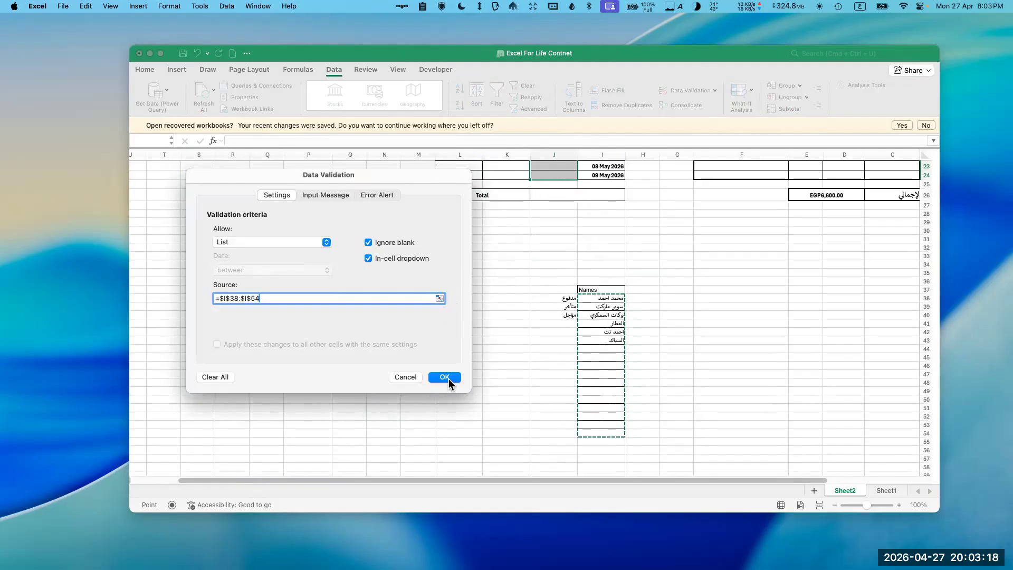
{"action": "left_click", "coordinate": [445, 376]}
Step: Fill J12 with the first name and J13 with the third name from their dropdown lists
{"action": "scroll", "coordinate": [586, 301], "scroll_direction": "up", "scroll_amount": 8}
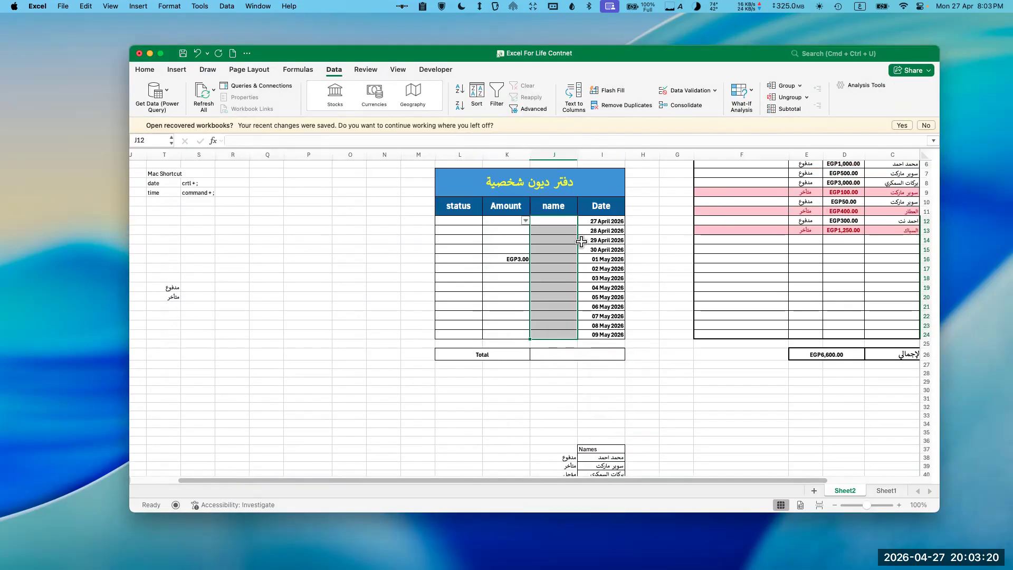
{"action": "left_click", "coordinate": [527, 222]}
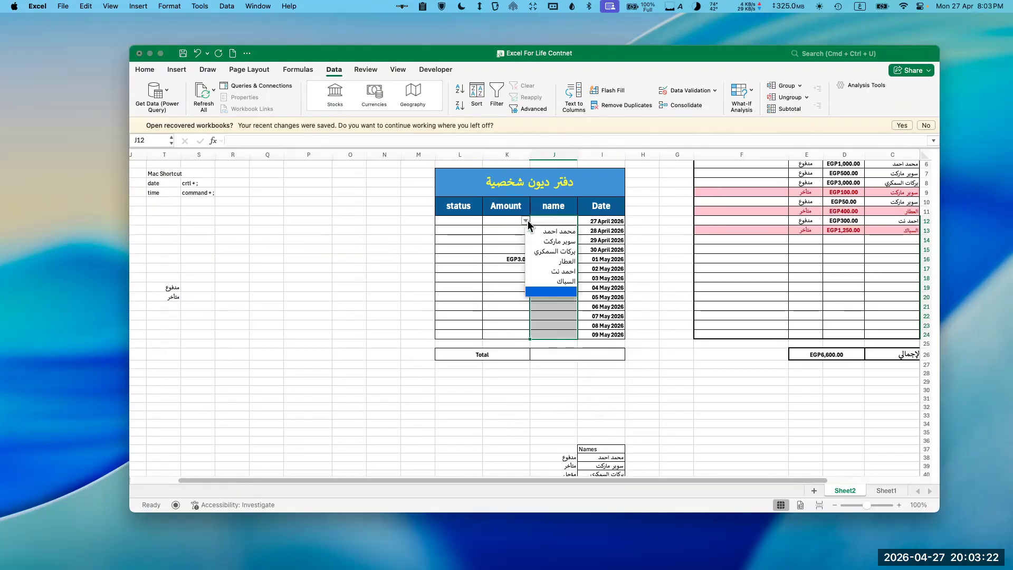
{"action": "left_click", "coordinate": [562, 230]}
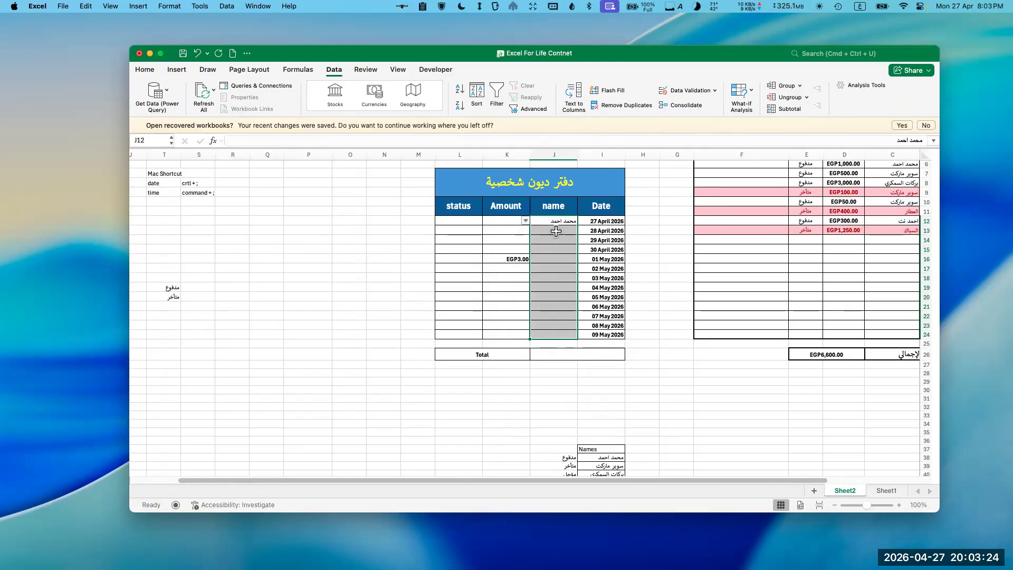
{"action": "left_click", "coordinate": [537, 230]}
{"action": "left_click", "coordinate": [526, 230]}
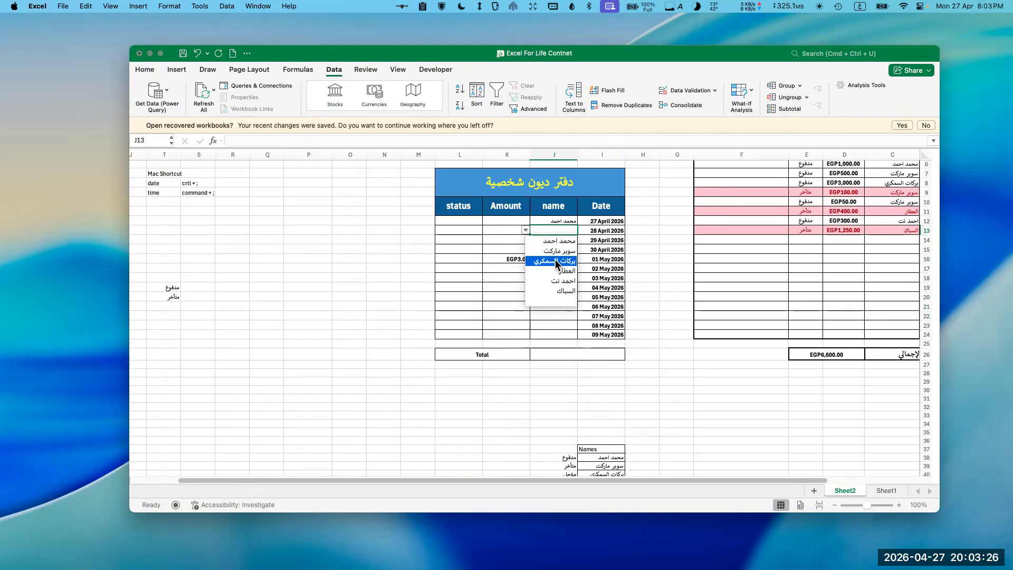
{"action": "left_click", "coordinate": [554, 260]}
Step: Pick العطار for J14, السباك for J15 and the third listed name for J16 from the dropdowns
{"action": "left_click", "coordinate": [548, 240]}
{"action": "left_click", "coordinate": [525, 240]}
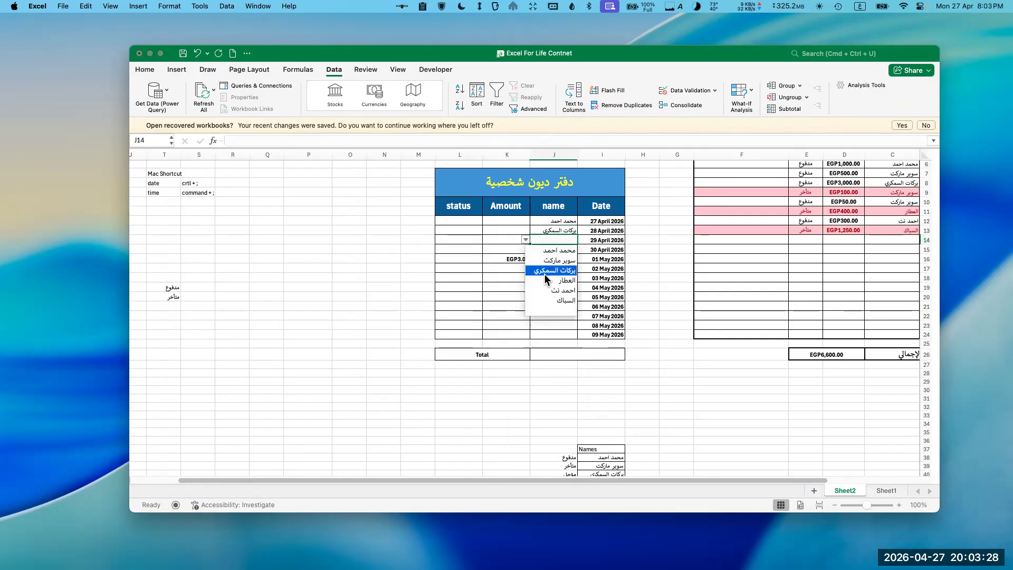
{"action": "left_click", "coordinate": [554, 281]}
{"action": "left_click", "coordinate": [546, 249]}
{"action": "left_click", "coordinate": [526, 250]}
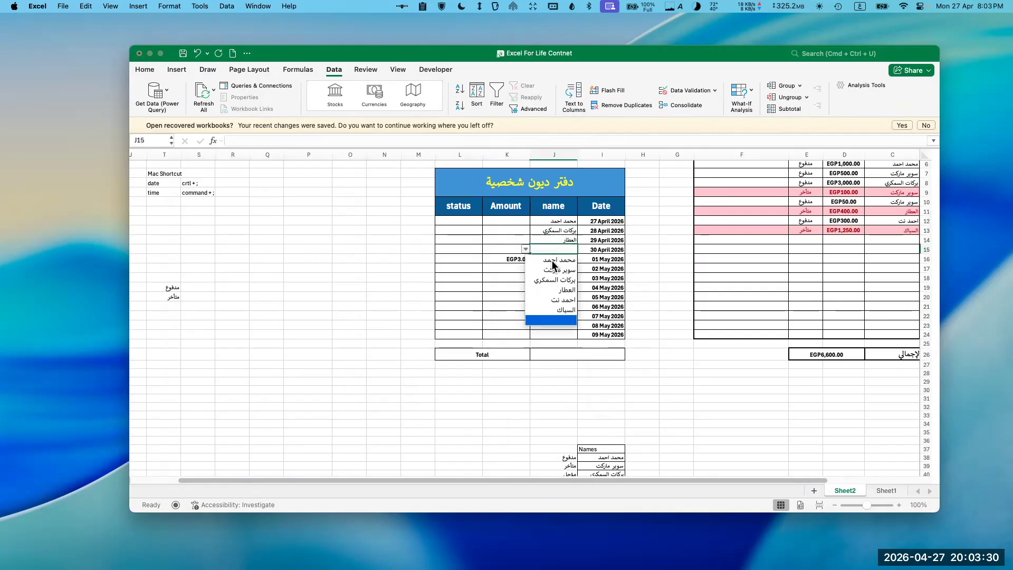
{"action": "left_click", "coordinate": [554, 309]}
{"action": "left_click", "coordinate": [534, 261]}
{"action": "left_click", "coordinate": [526, 258]}
{"action": "left_click", "coordinate": [554, 287]}
Step: Add a new name in I44, the first empty cell of the names list
{"action": "scroll", "coordinate": [565, 237], "scroll_direction": "down", "scroll_amount": 1}
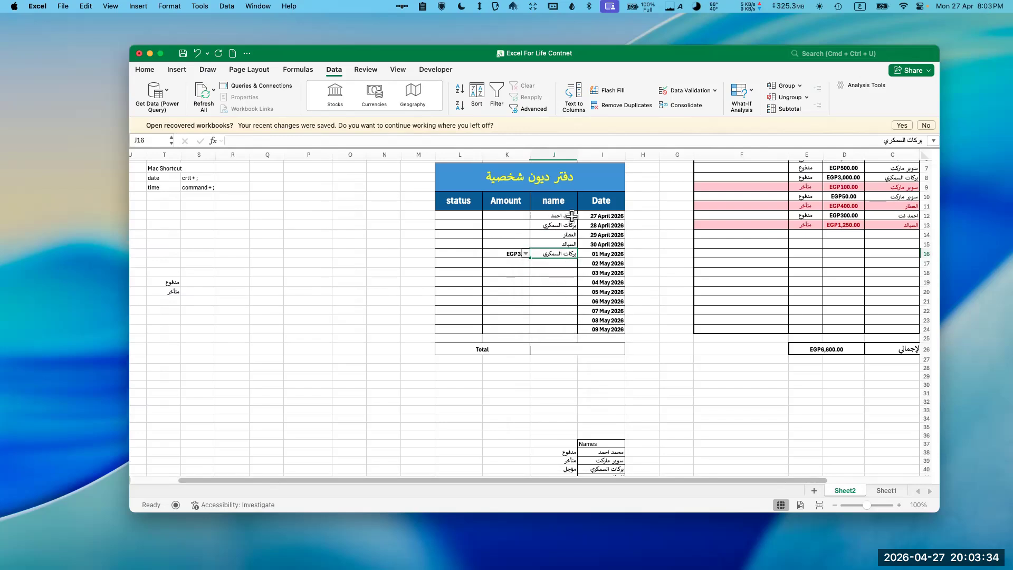
{"action": "scroll", "coordinate": [568, 232], "scroll_direction": "down", "scroll_amount": 5}
{"action": "left_click", "coordinate": [608, 335]}
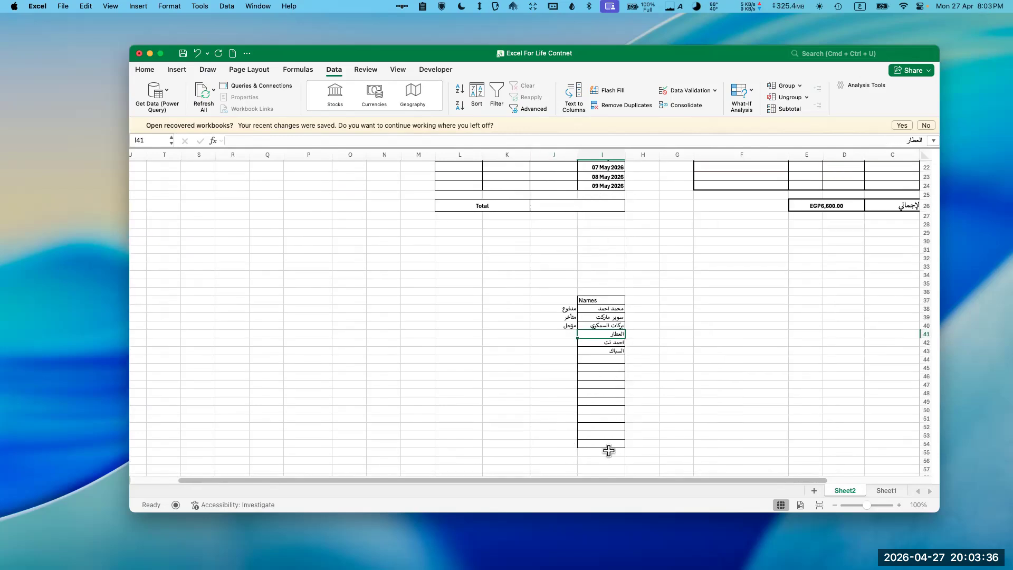
{"action": "left_click", "coordinate": [611, 360]}
{"action": "type", "text": "الزوك"}
{"action": "key", "text": "Return"}
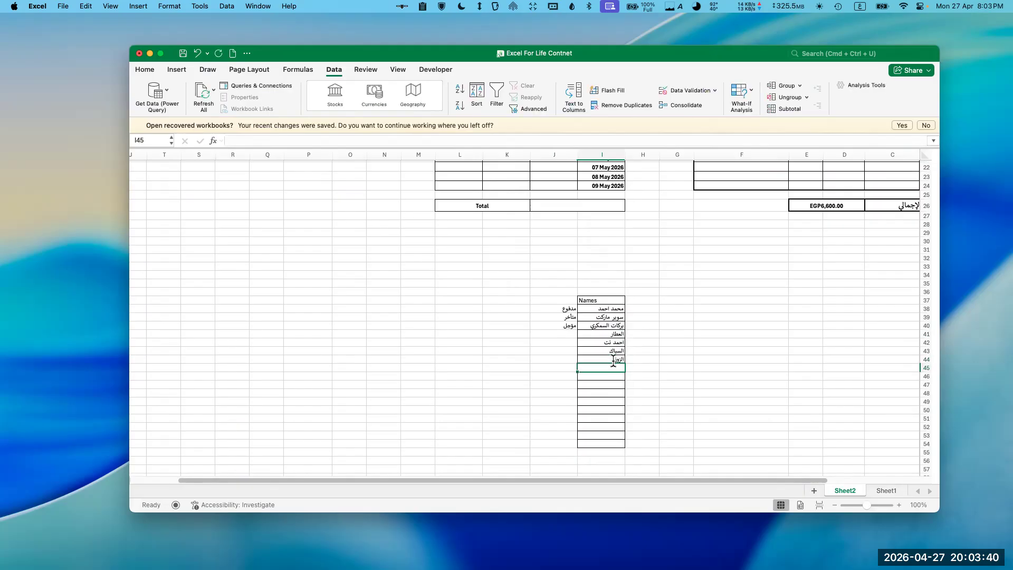
Step: Choose the newly added name for J17 and check that J13's dropdown offers it too
{"action": "scroll", "coordinate": [607, 406], "scroll_direction": "up", "scroll_amount": 5}
{"action": "left_click", "coordinate": [537, 253]}
{"action": "left_click", "coordinate": [525, 253]}
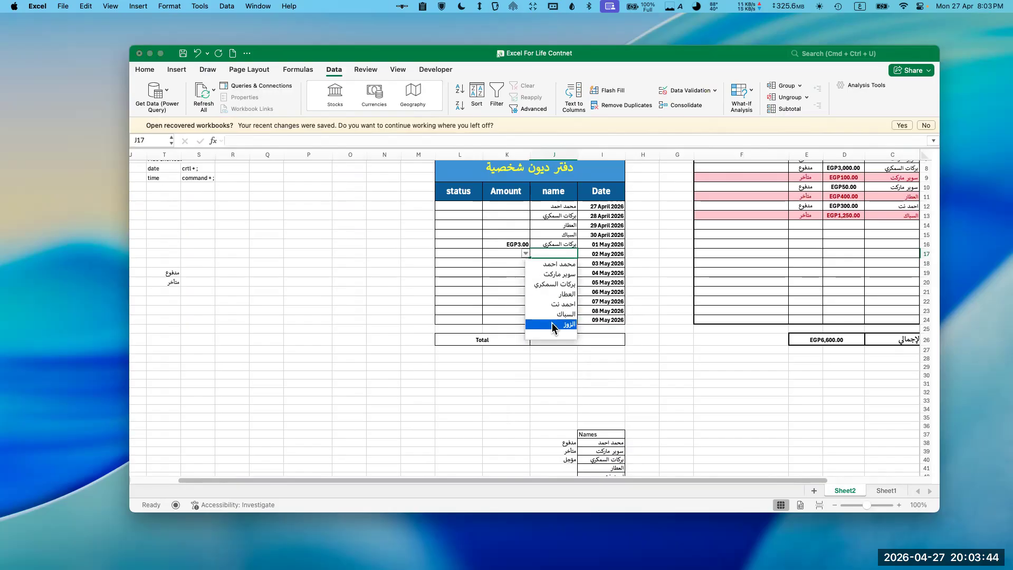
{"action": "left_click", "coordinate": [551, 230]}
{"action": "left_click", "coordinate": [551, 216]}
{"action": "left_click", "coordinate": [526, 215]}
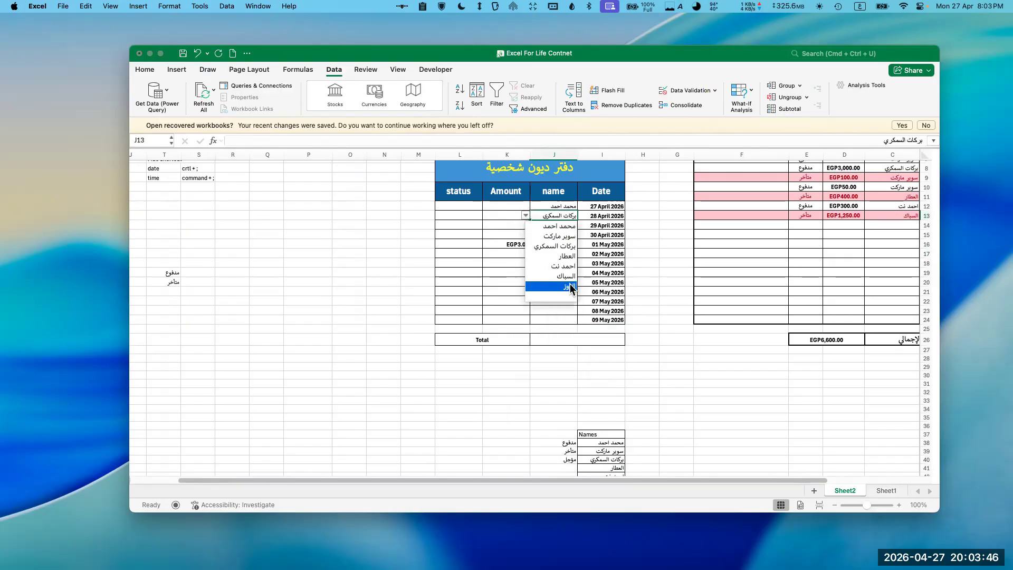
{"action": "left_click", "coordinate": [592, 258]}
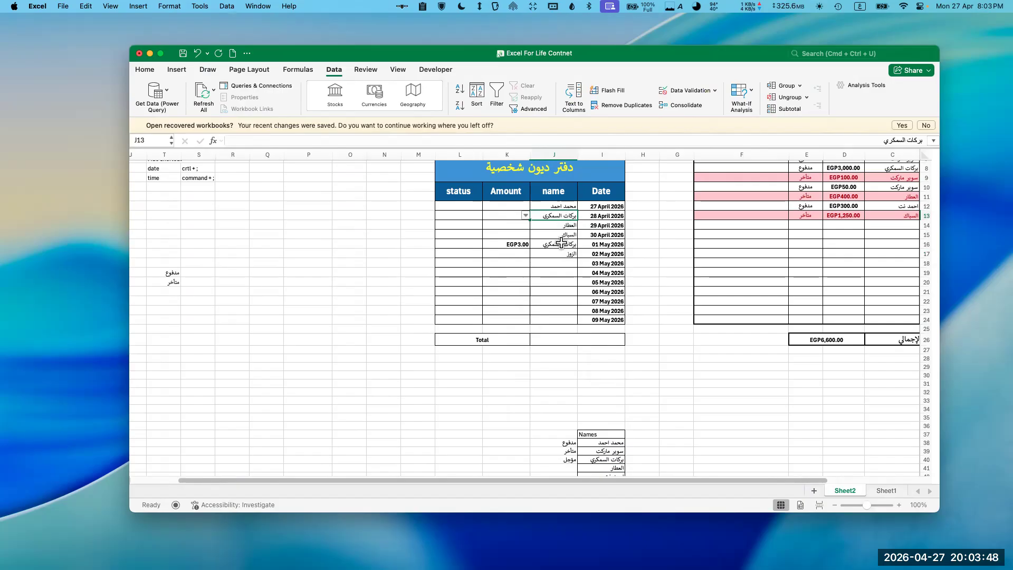
Step: Review the validation source of name cells J12:J24 and compare it with the names list's last cell, I54
{"action": "scroll", "coordinate": [537, 432], "scroll_direction": "down", "scroll_amount": 5}
{"action": "left_click", "coordinate": [606, 457]}
{"action": "scroll", "coordinate": [606, 422], "scroll_direction": "down", "scroll_amount": 1}
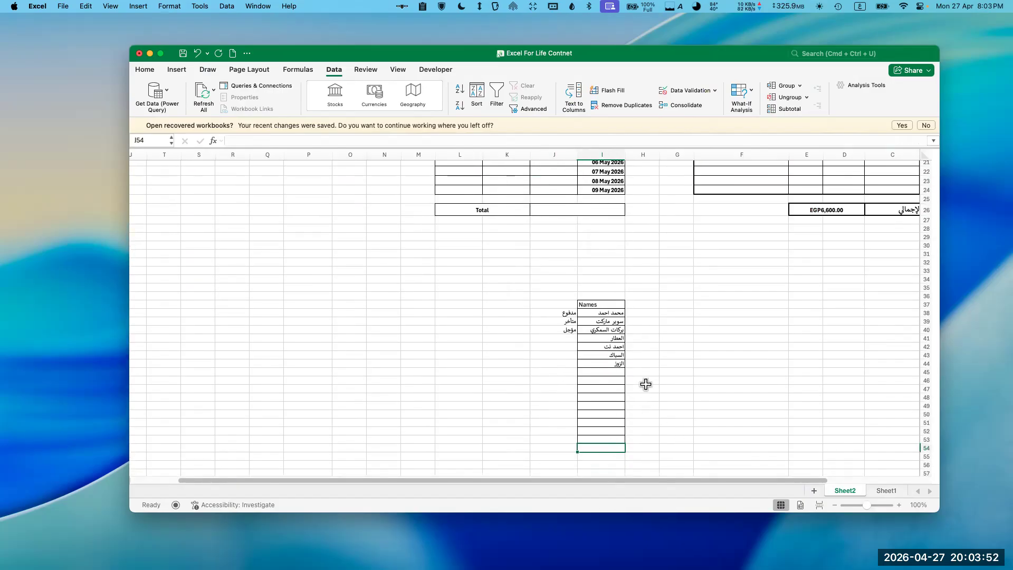
{"action": "scroll", "coordinate": [599, 285], "scroll_direction": "up", "scroll_amount": 6}
{"action": "mouse_move", "coordinate": [558, 219]}
{"action": "left_mouse_down"}
{"action": "mouse_move", "coordinate": [554, 332]}
{"action": "mouse_move", "coordinate": [549, 203]}
{"action": "mouse_move", "coordinate": [547, 233]}
{"action": "mouse_move", "coordinate": [549, 220]}
{"action": "left_mouse_up"}
{"action": "left_click", "coordinate": [553, 333]}
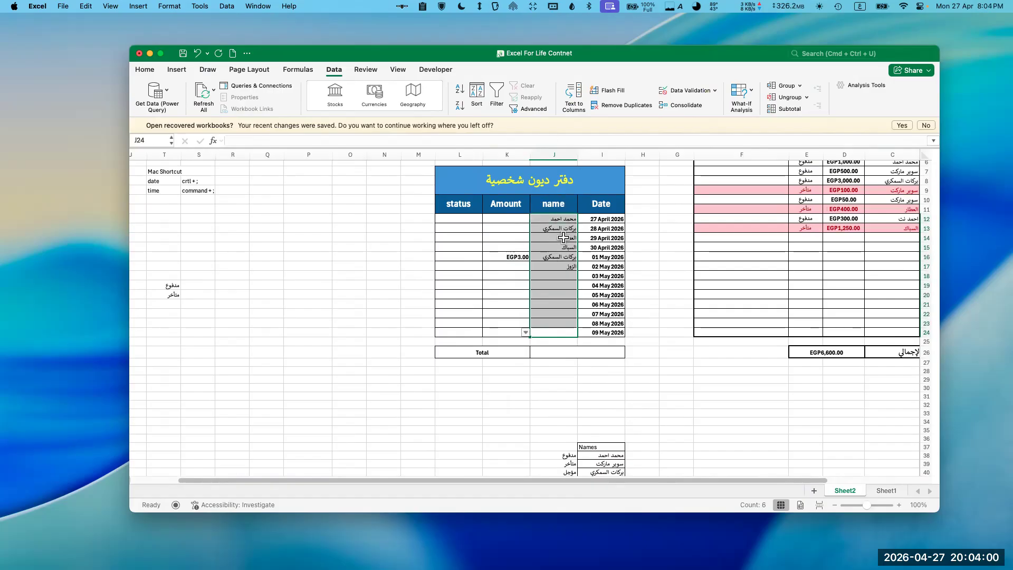
{"action": "left_click", "coordinate": [684, 90]}
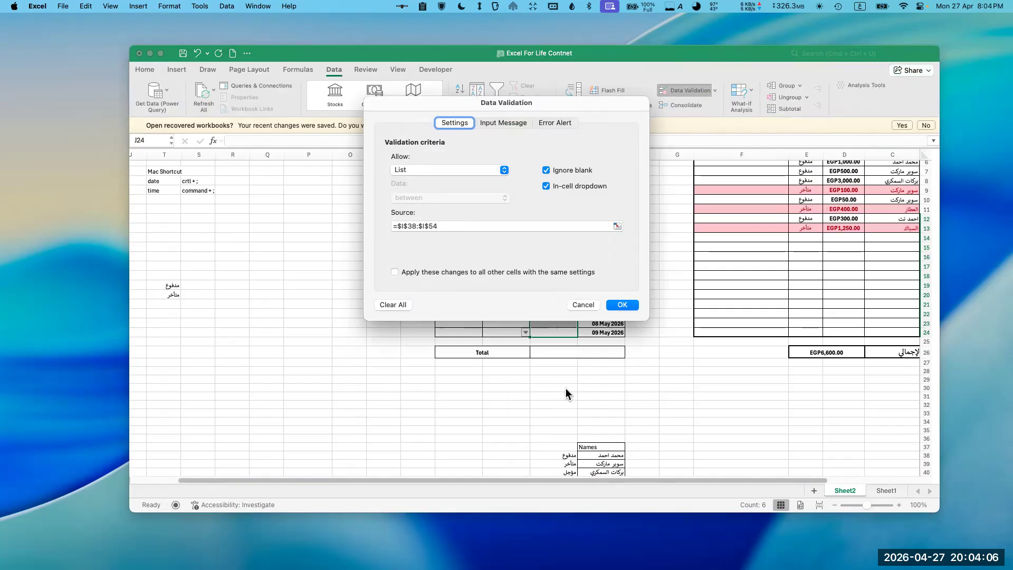
{"action": "left_click", "coordinate": [583, 305]}
{"action": "scroll", "coordinate": [584, 301], "scroll_direction": "down", "scroll_amount": 5}
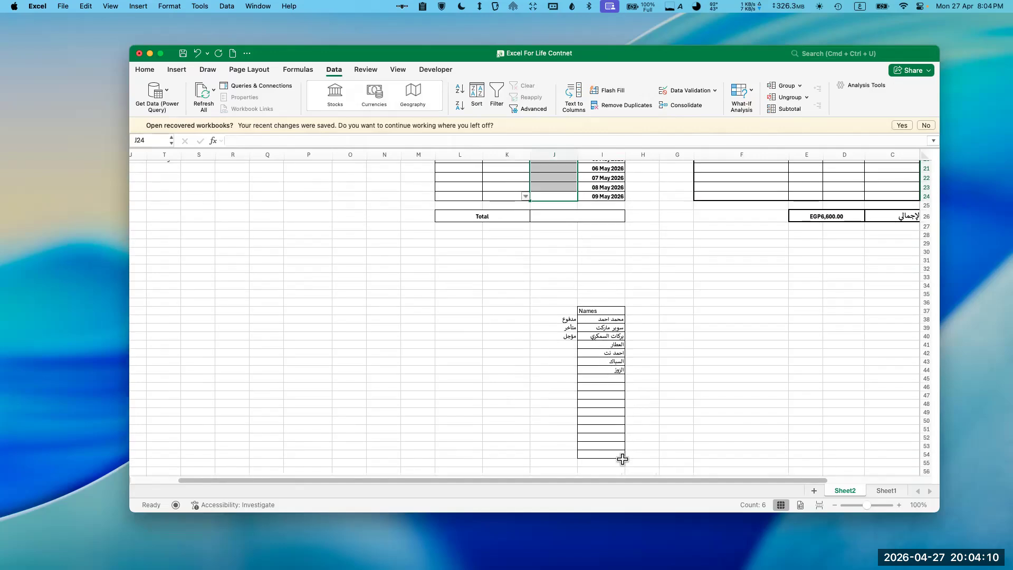
{"action": "left_click", "coordinate": [622, 454]}
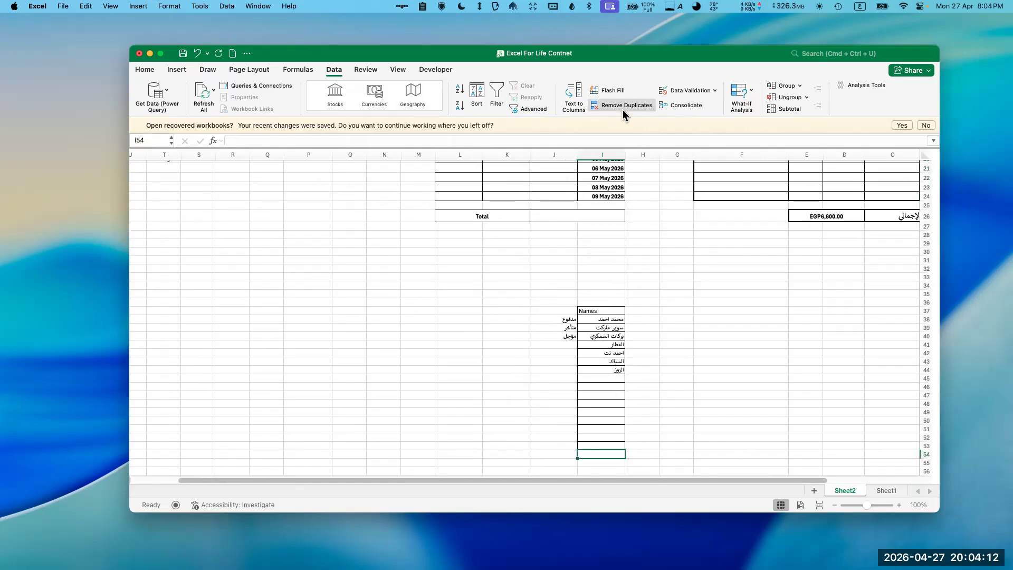
Step: Extend the dropdown list source of name cells J12:J24 to the range I38:I64
{"action": "scroll", "coordinate": [584, 178], "scroll_direction": "up", "scroll_amount": 3}
{"action": "left_click", "coordinate": [571, 198]}
{"action": "scroll", "coordinate": [567, 183], "scroll_direction": "up", "scroll_amount": 1}
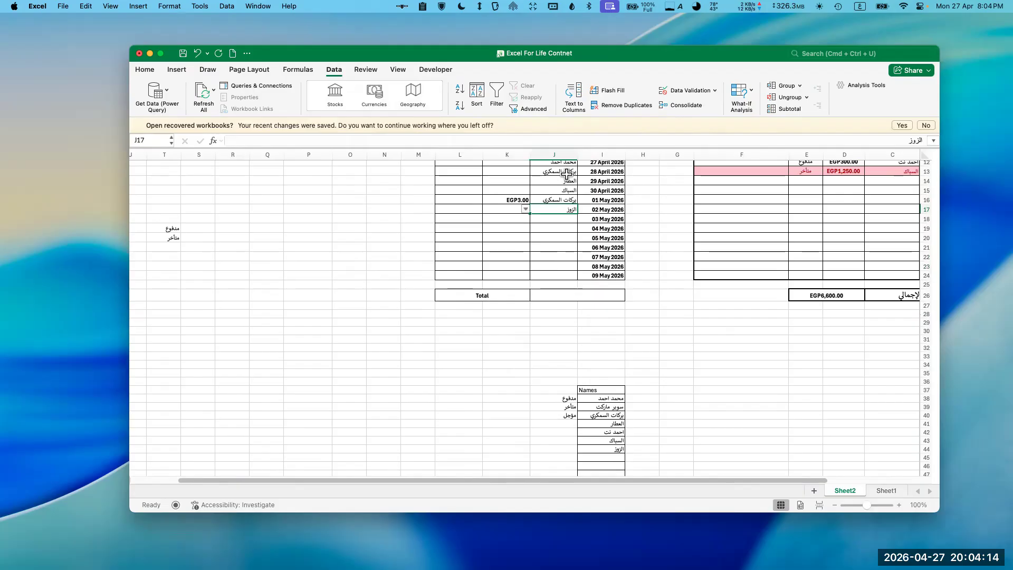
{"action": "scroll", "coordinate": [564, 190], "scroll_direction": "up", "scroll_amount": 2}
{"action": "left_click_drag", "start_coordinate": [557, 203], "coordinate": [555, 317]}
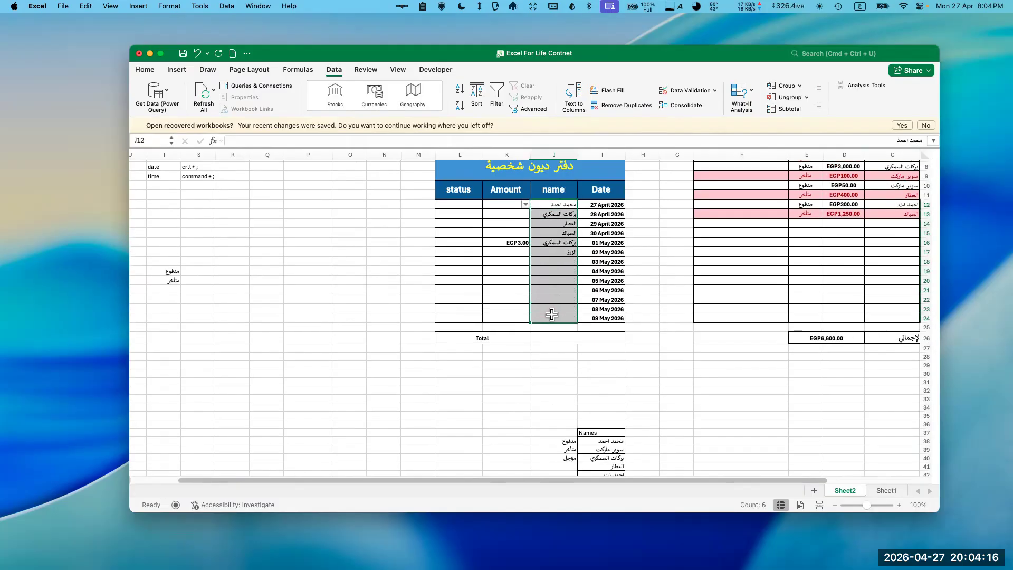
{"action": "left_click", "coordinate": [685, 88]}
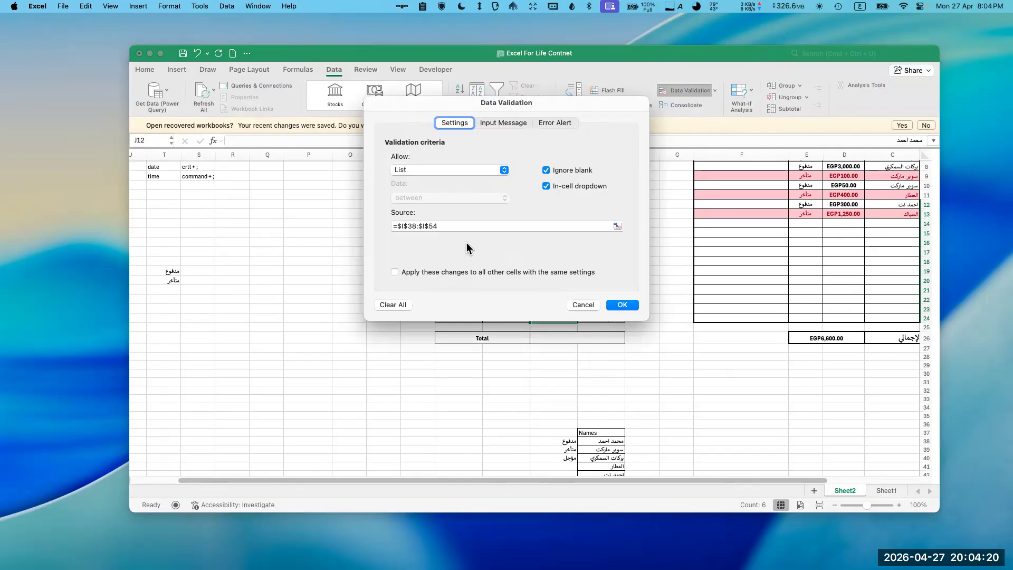
{"action": "left_click", "coordinate": [616, 226]}
{"action": "scroll", "coordinate": [583, 384], "scroll_direction": "down", "scroll_amount": 10}
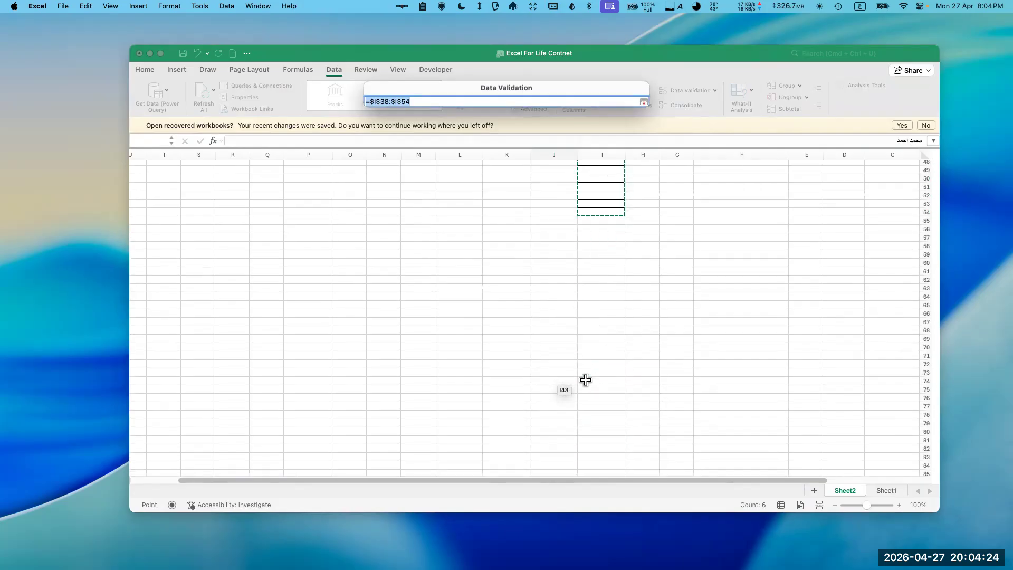
{"action": "left_click_drag", "start_coordinate": [612, 220], "coordinate": [612, 296]}
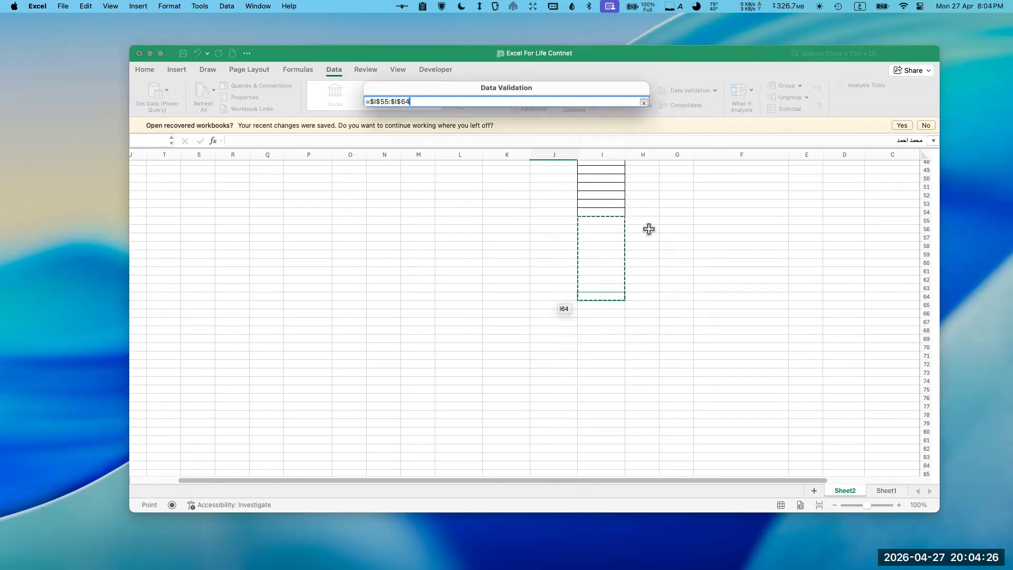
{"action": "scroll", "coordinate": [583, 271], "scroll_direction": "up", "scroll_amount": 4}
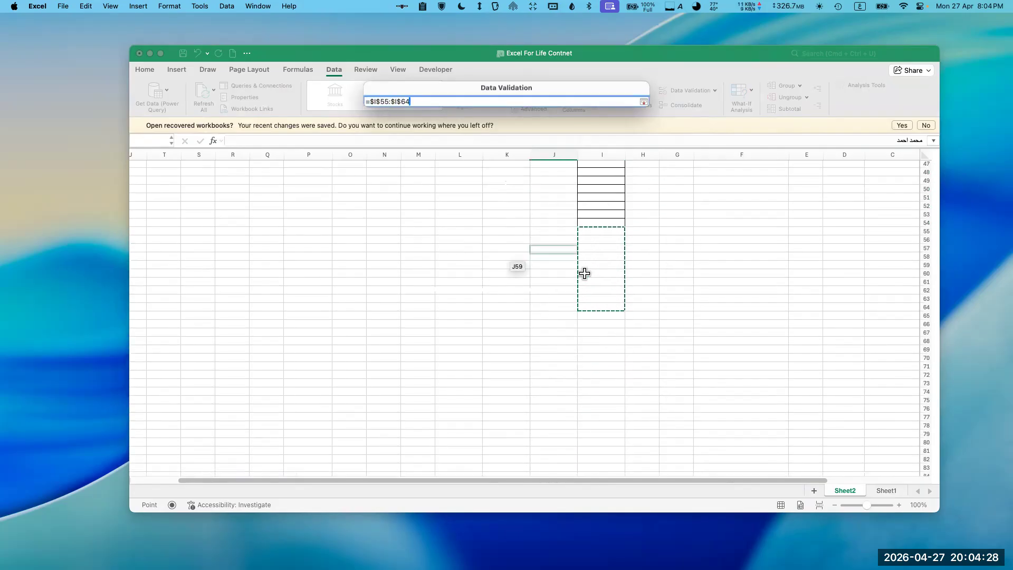
{"action": "left_click_drag", "start_coordinate": [599, 184], "coordinate": [600, 404]}
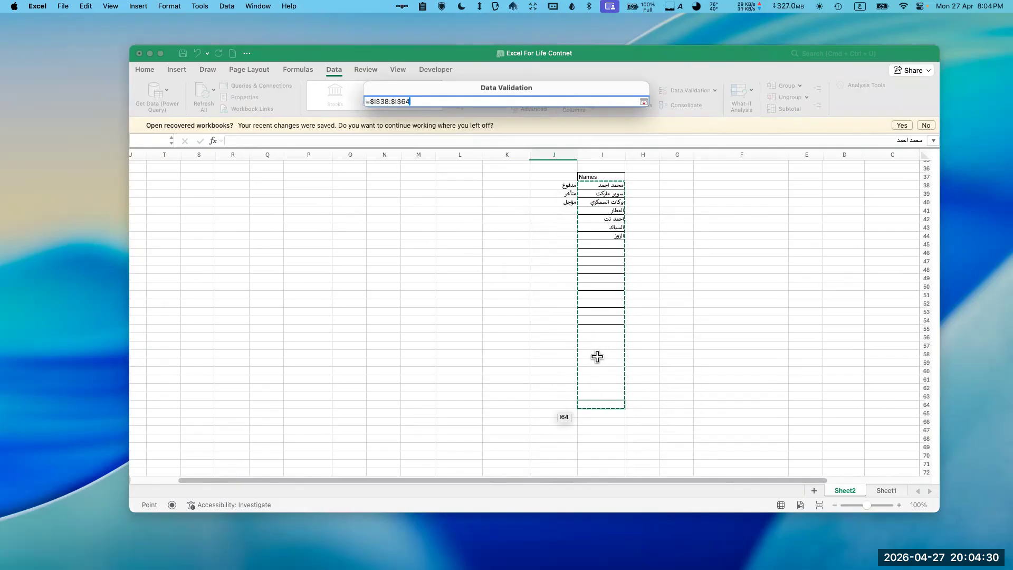
{"action": "left_click", "coordinate": [644, 102]}
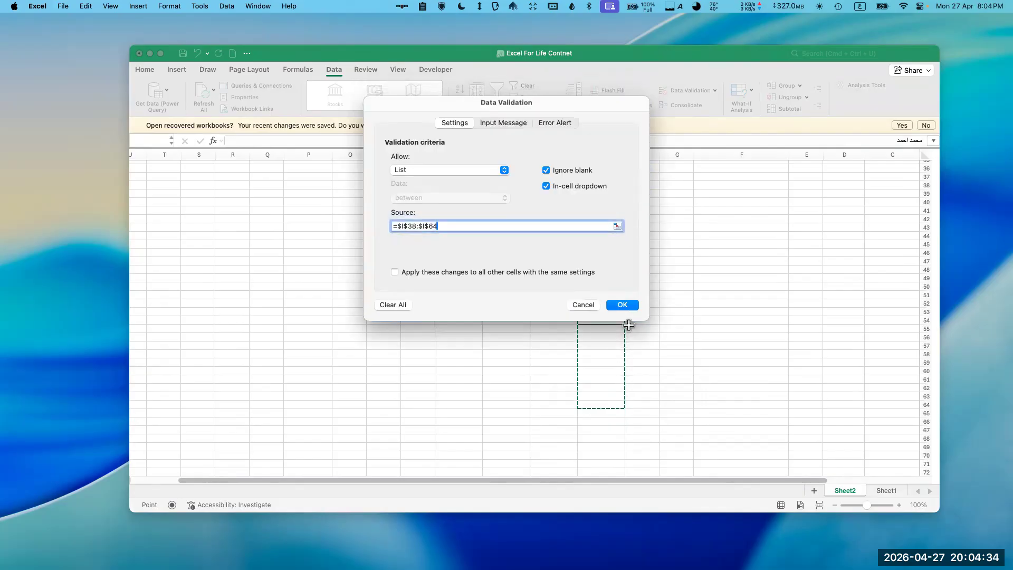
{"action": "left_click", "coordinate": [622, 304]}
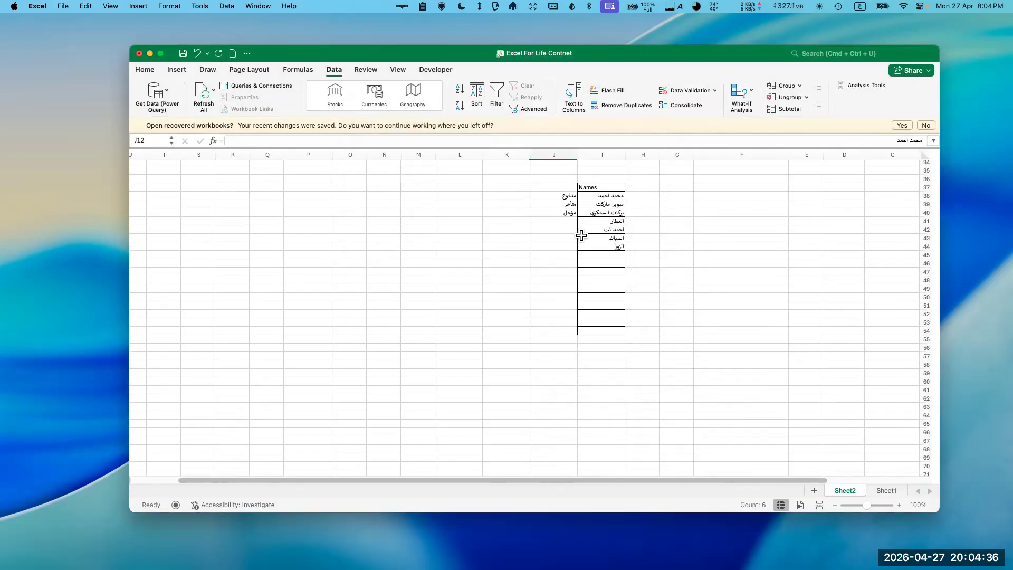
Step: Check the names offered by the dropdown in J16
{"action": "scroll", "coordinate": [581, 235], "scroll_direction": "up", "scroll_amount": 10}
{"action": "left_click", "coordinate": [533, 230]}
{"action": "left_click", "coordinate": [526, 230]}
{"action": "left_click", "coordinate": [594, 445]}
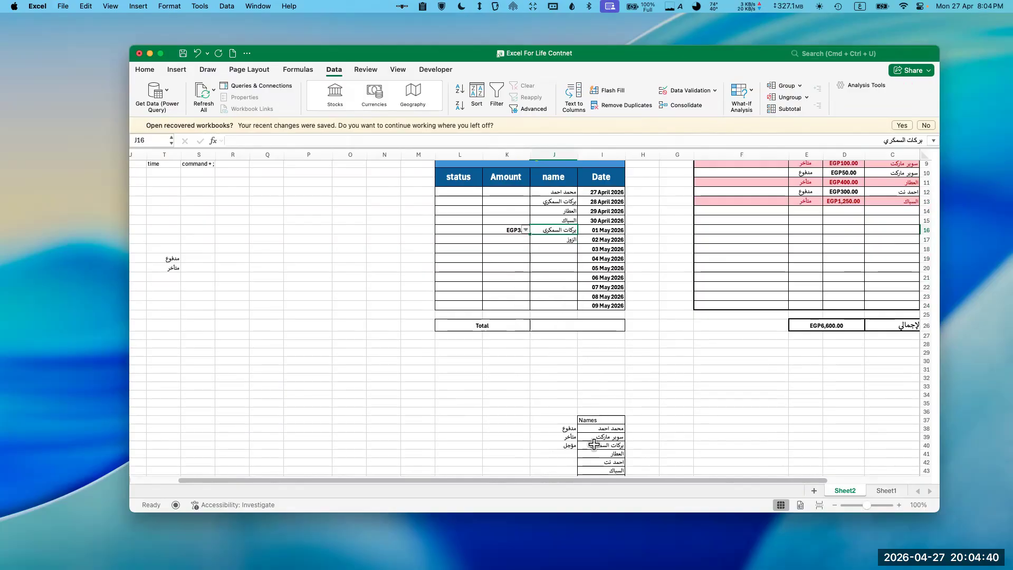
Step: Add list validation to the first status cell, L12, with J38:J44 as its source
{"action": "left_click", "coordinate": [457, 191]}
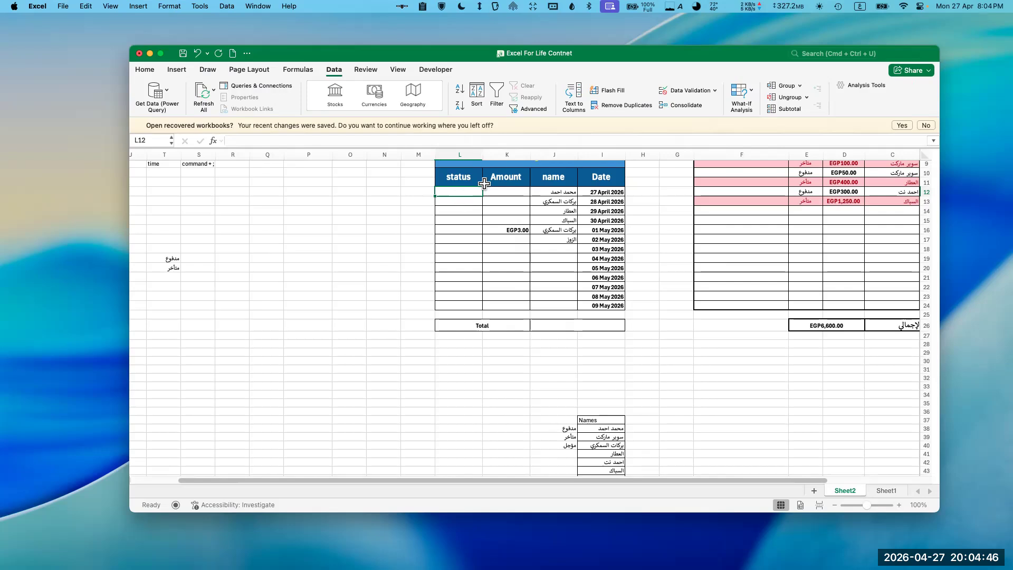
{"action": "left_click", "coordinate": [690, 90]}
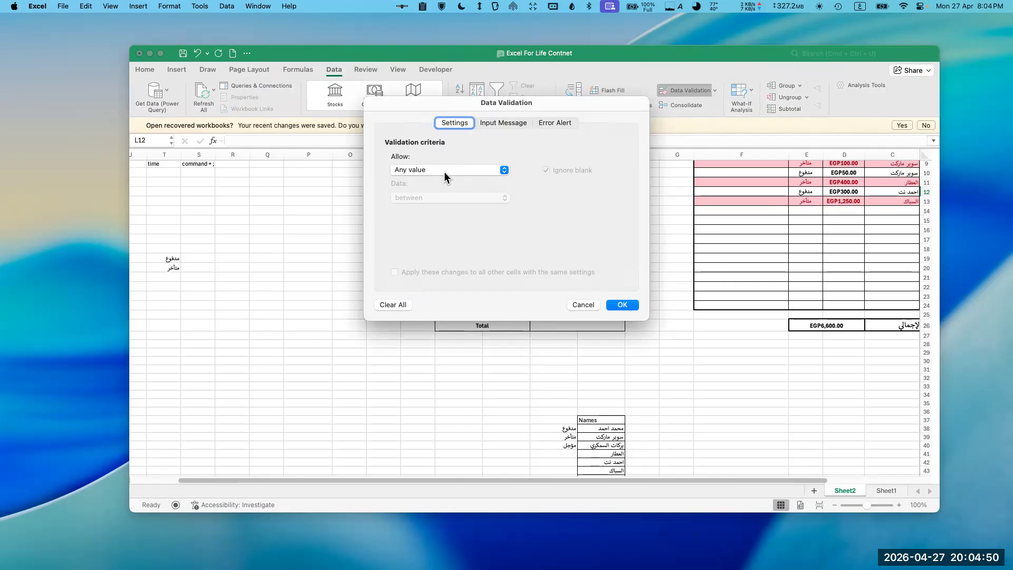
{"action": "left_click", "coordinate": [445, 169]}
{"action": "left_click", "coordinate": [401, 204]}
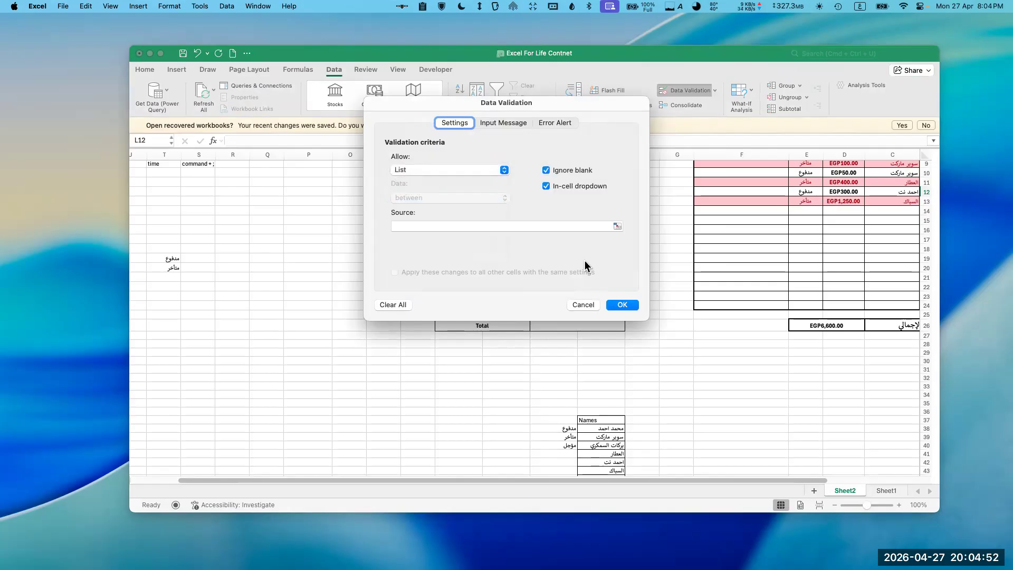
{"action": "left_click", "coordinate": [615, 225]}
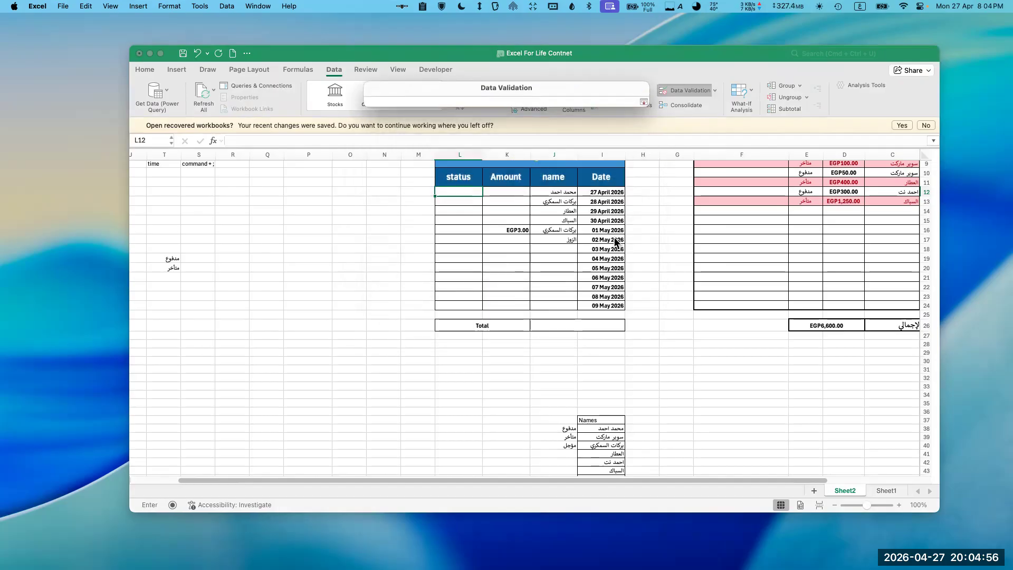
{"action": "left_click_drag", "start_coordinate": [551, 428], "coordinate": [561, 445]}
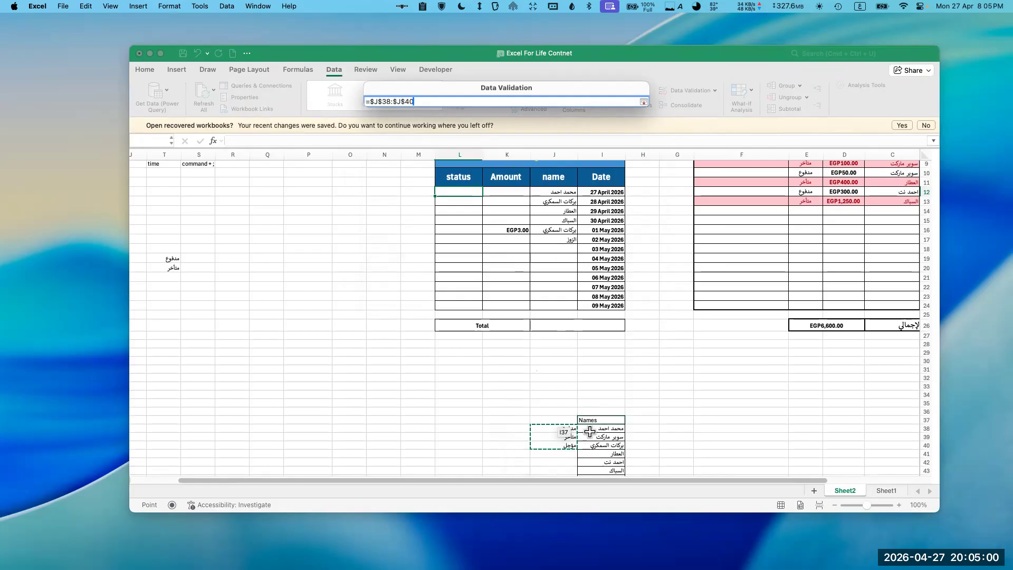
{"action": "left_click_drag", "start_coordinate": [556, 444], "coordinate": [563, 464]}
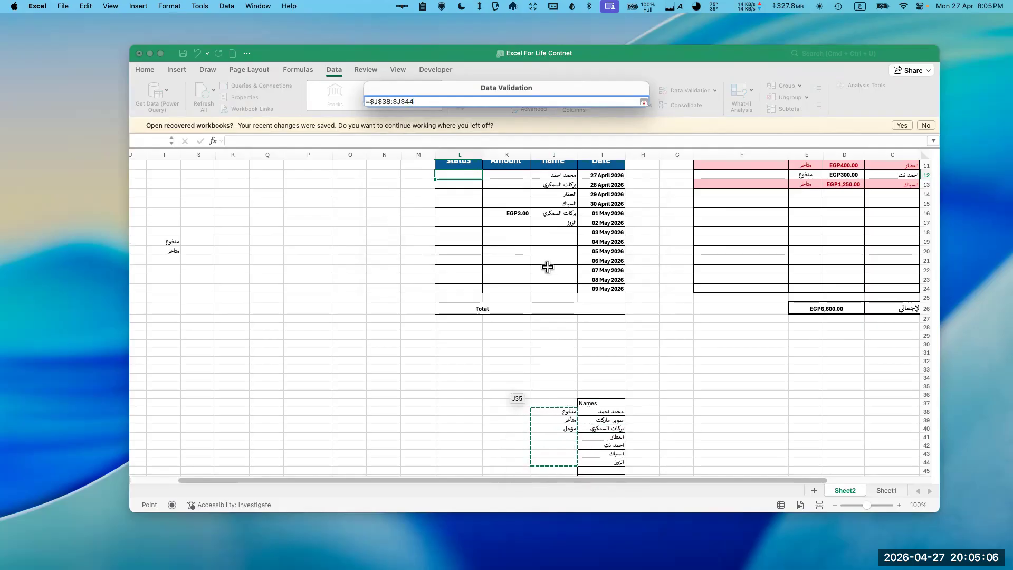
{"action": "left_click", "coordinate": [644, 102]}
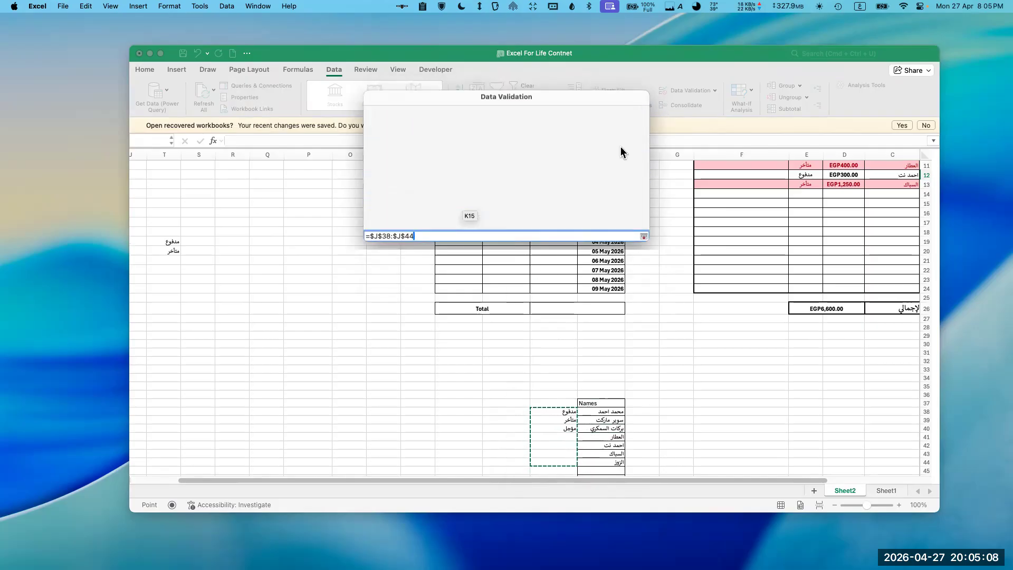
{"action": "left_click", "coordinate": [622, 305]}
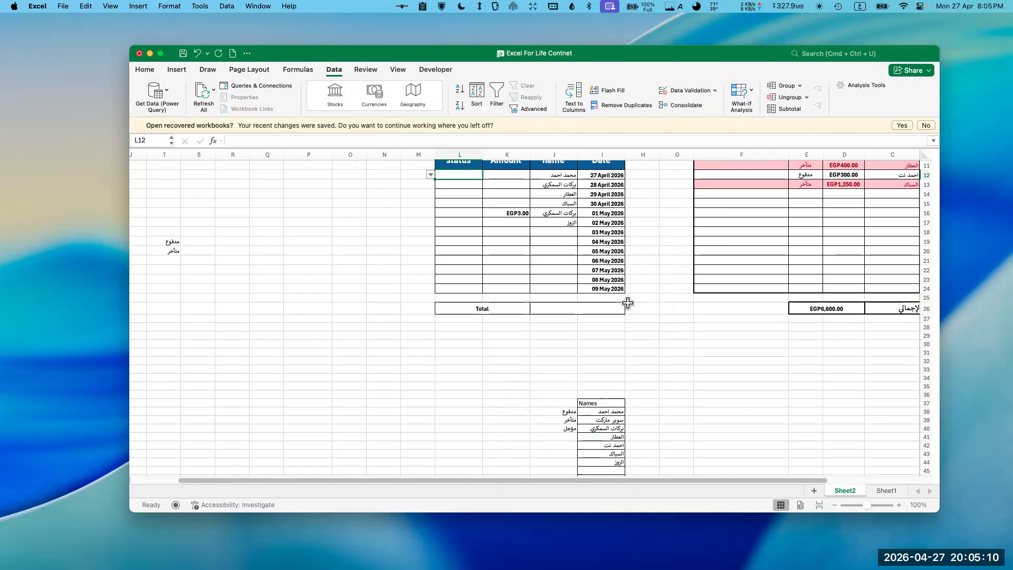
Step: Test the status dropdown in L12 by choosing مدفوع, and clear the cell again
{"action": "left_click", "coordinate": [430, 174]}
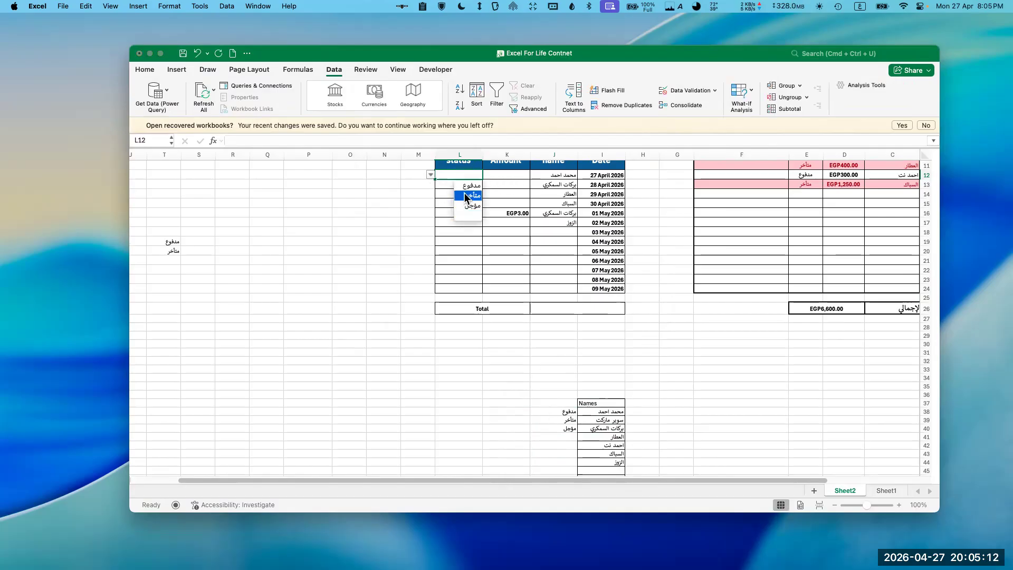
{"action": "left_click", "coordinate": [457, 184]}
{"action": "left_click", "coordinate": [457, 184]}
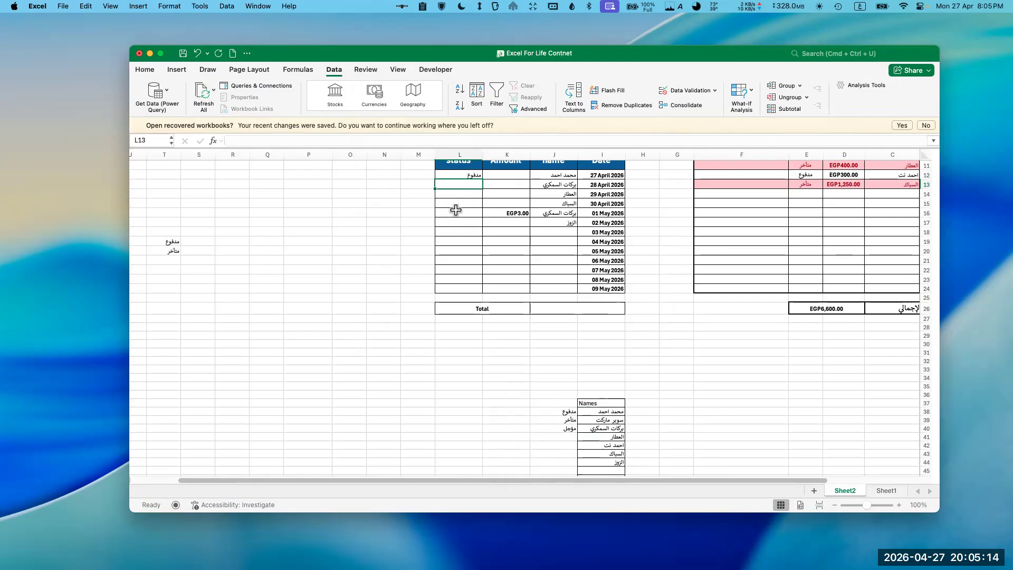
{"action": "left_click", "coordinate": [459, 176]}
{"action": "key", "text": "Delete"}
Step: Copy the empty status cell L12 with its dropdown into the rest of the status column, L13:L24
{"action": "key", "text": "super+c"}
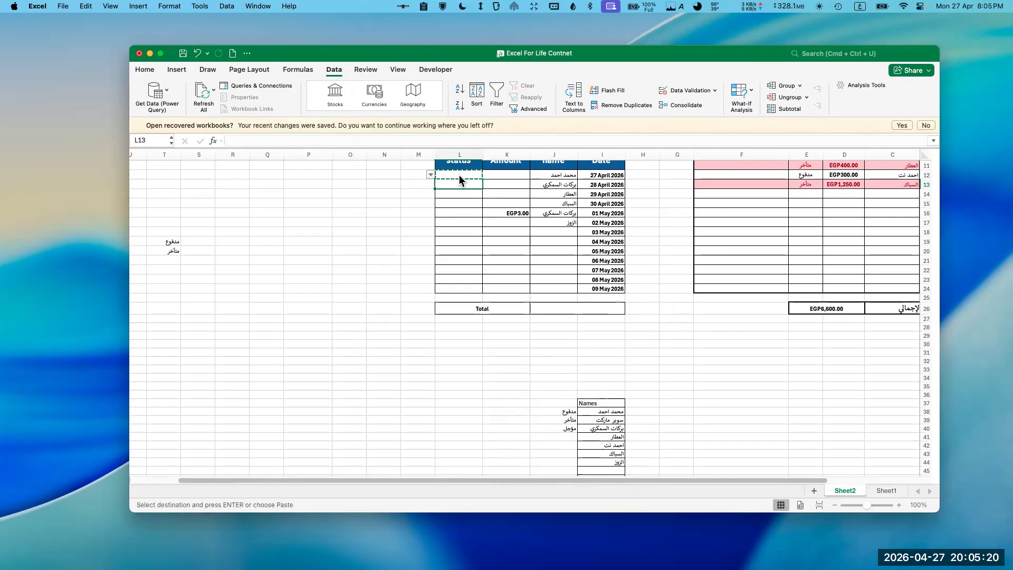
{"action": "key", "text": "shift+Down"}
{"action": "key", "text": "shift+Down"}
{"action": "key", "text": "shift+Down"}
{"action": "key", "text": "shift+Down"}
{"action": "key", "text": "shift+Down"}
{"action": "key", "text": "shift+Down"}
{"action": "key", "text": "shift+Down"}
{"action": "key", "text": "shift+Down"}
{"action": "key", "text": "shift+Down"}
{"action": "key", "text": "shift+Down"}
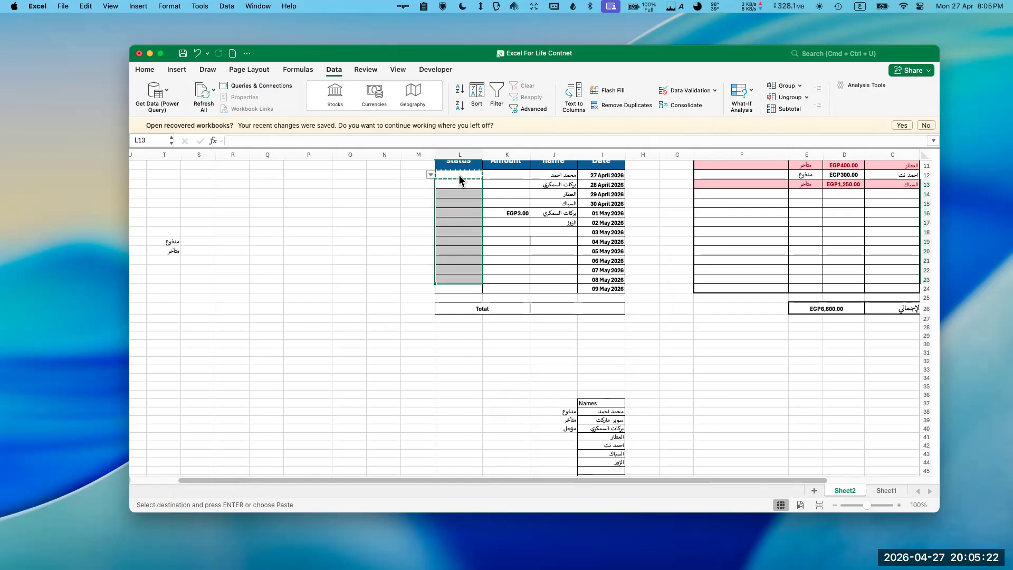
{"action": "key", "text": "shift+Down"}
{"action": "key", "text": "super+v"}
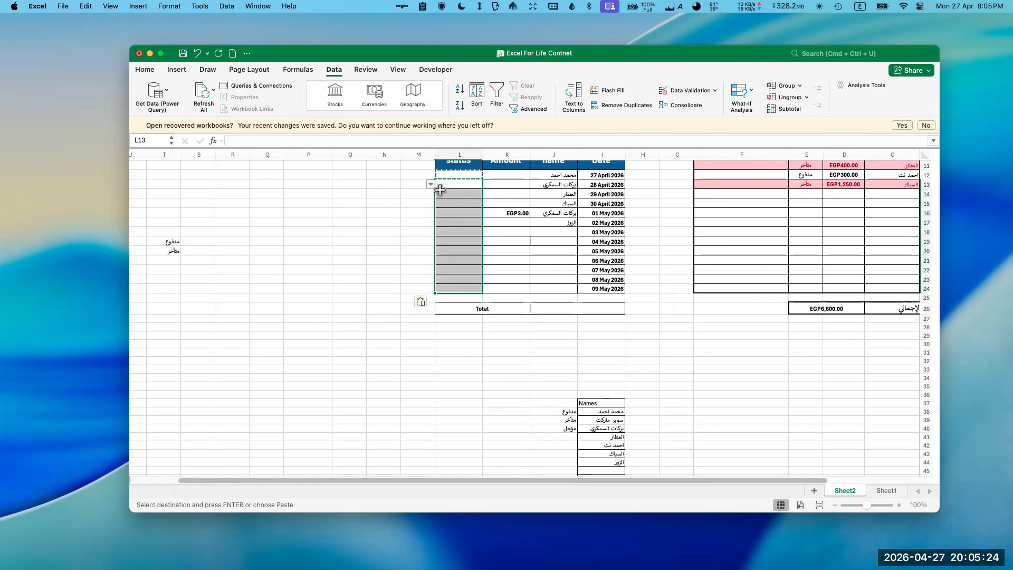
{"action": "left_click", "coordinate": [381, 194]}
{"action": "key", "text": "shift+Down"}
{"action": "key", "text": "shift+Down"}
{"action": "key", "text": "shift+Down"}
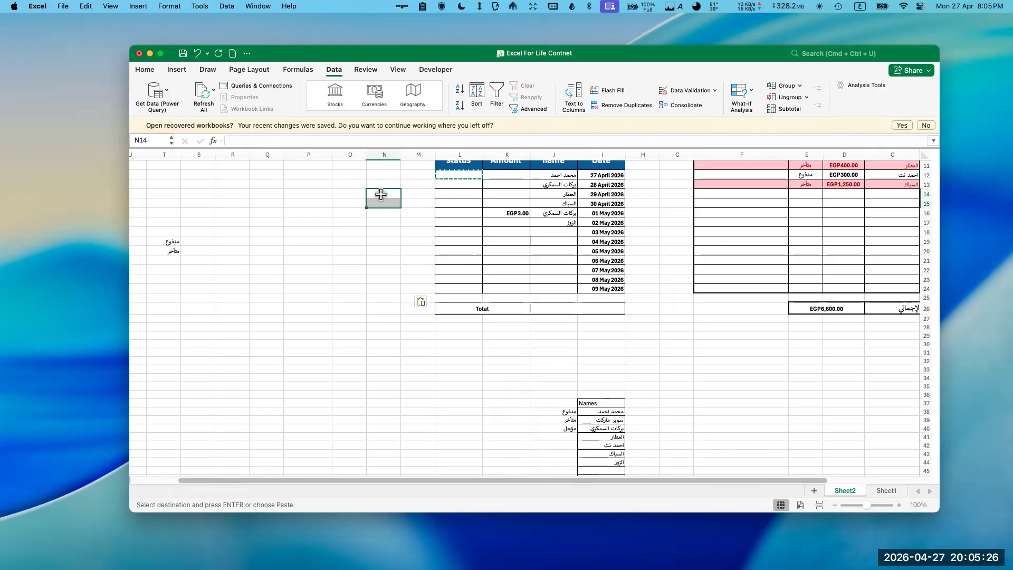
{"action": "key", "text": "shift+Left"}
{"action": "key", "text": "shift+Right"}
{"action": "key", "text": "shift+Down"}
{"action": "key", "text": "shift+Right"}
{"action": "key", "text": "shift+Up"}
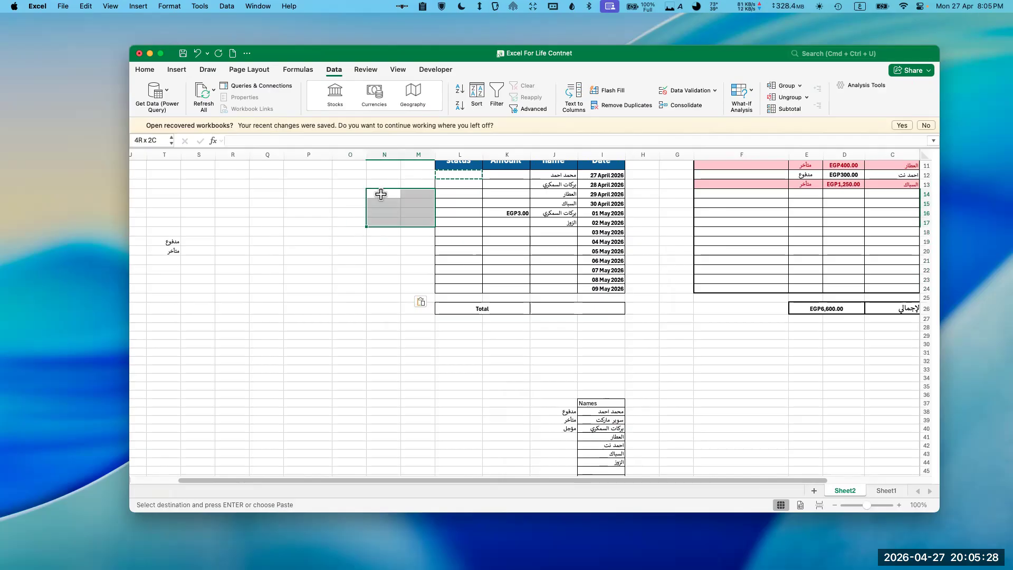
{"action": "left_click", "coordinate": [381, 195]}
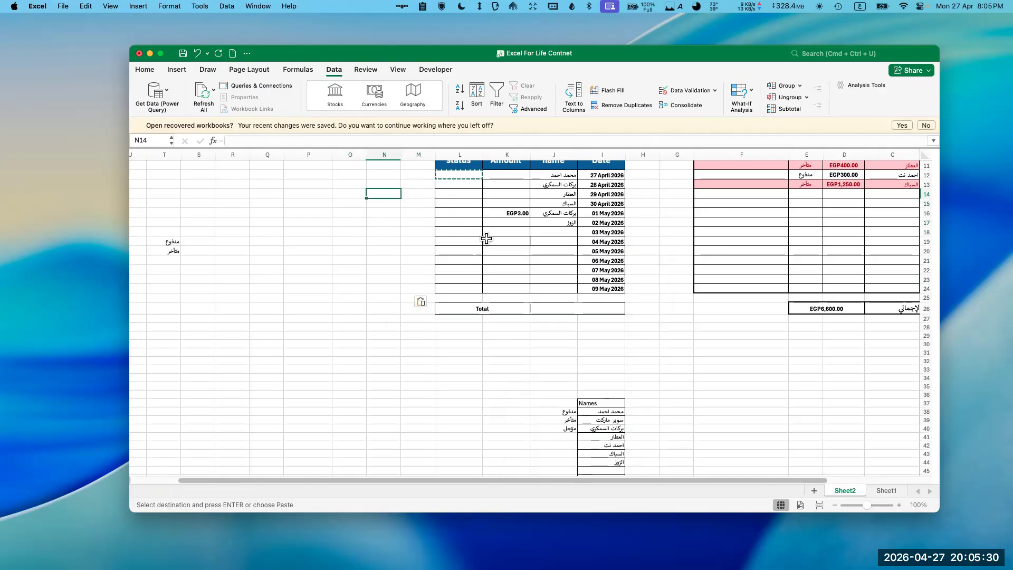
Step: Start a new Classic conditional formatting rule for table cells I12:L24 and review the available rule types
{"action": "scroll", "coordinate": [602, 201], "scroll_direction": "up", "scroll_amount": 2}
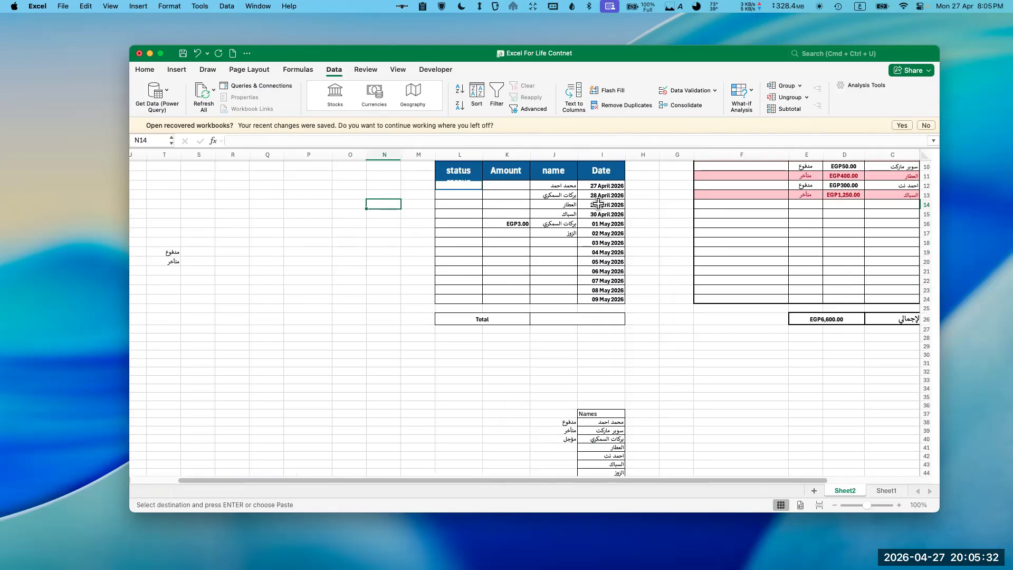
{"action": "mouse_move", "coordinate": [602, 201]}
{"action": "left_mouse_down"}
{"action": "mouse_move", "coordinate": [464, 290]}
{"action": "mouse_move", "coordinate": [459, 312]}
{"action": "left_mouse_up"}
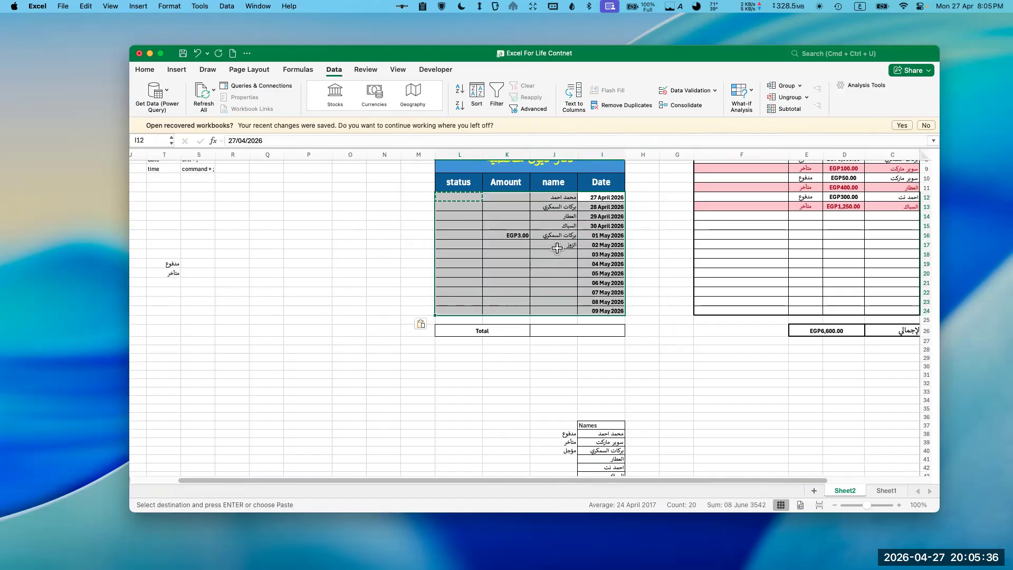
{"action": "left_click", "coordinate": [143, 69]}
{"action": "left_click", "coordinate": [634, 106]}
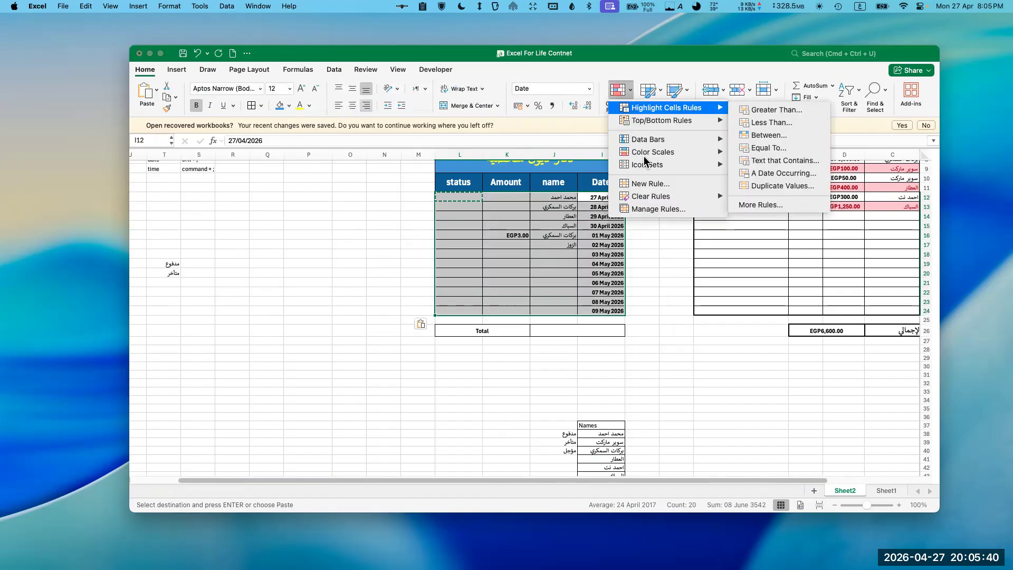
{"action": "left_click", "coordinate": [649, 187]}
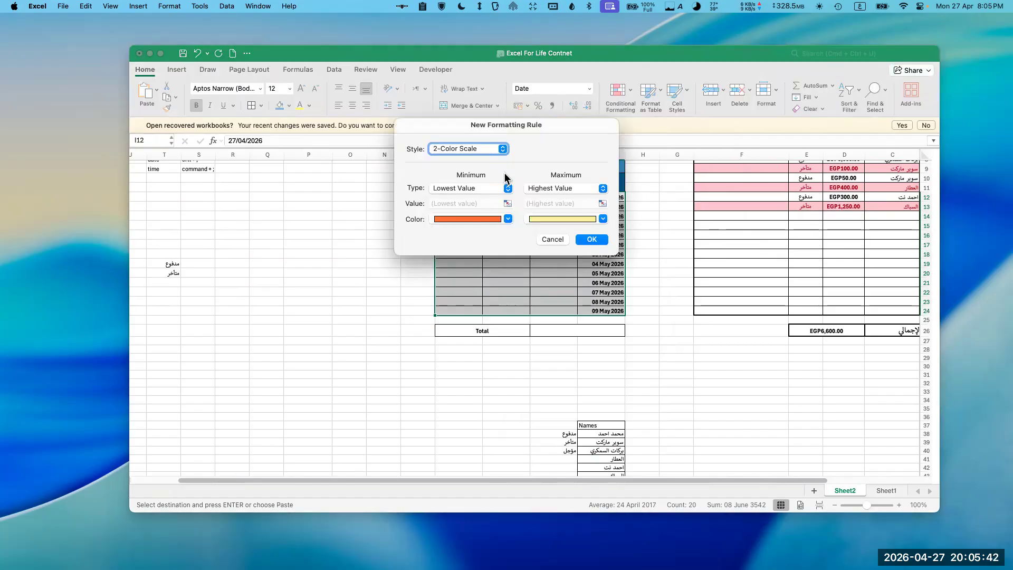
{"action": "left_click", "coordinate": [499, 149]}
{"action": "left_click", "coordinate": [444, 196]}
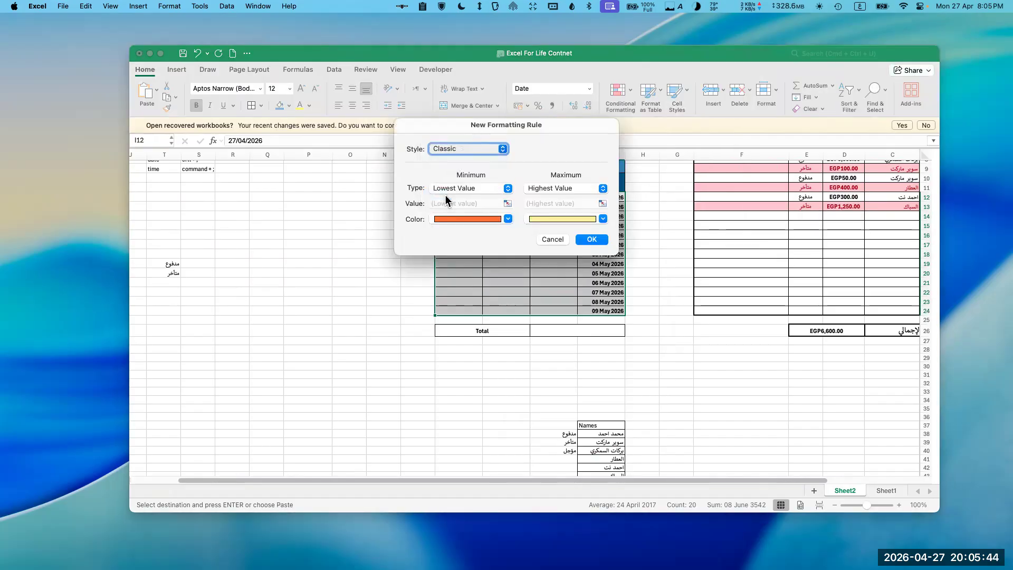
{"action": "left_click", "coordinate": [451, 175]}
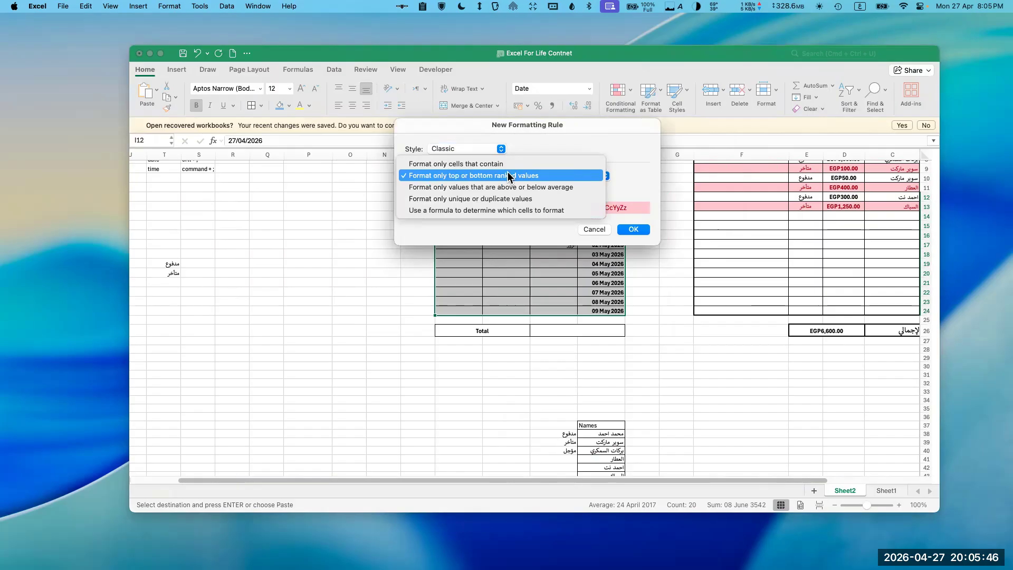
{"action": "left_click", "coordinate": [545, 193]}
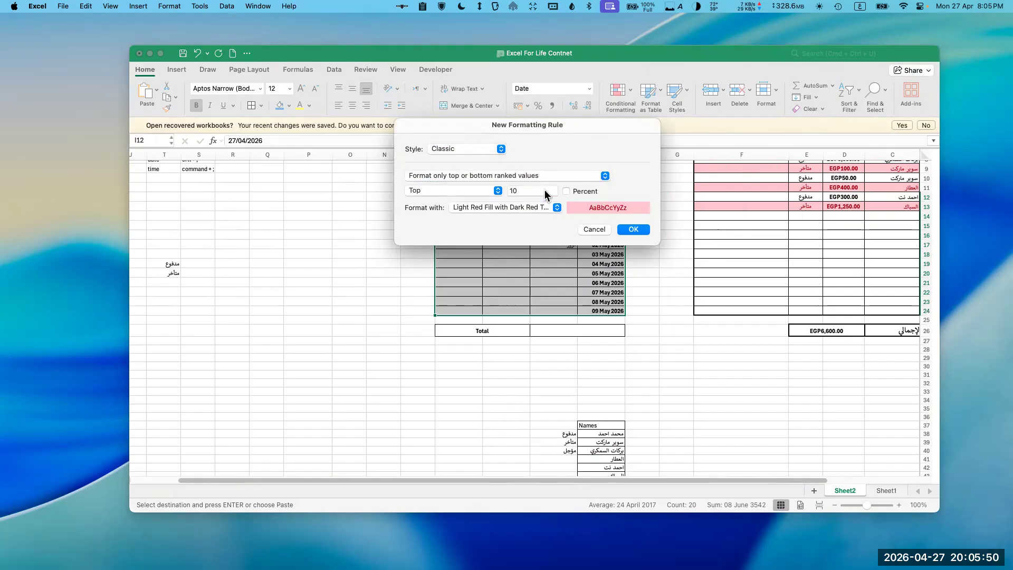
Step: Switch to Chrome, open the Excel course from the YouTube channel's playlists, and return to the Excel workbook
{"action": "key", "text": "ctrl+Right"}
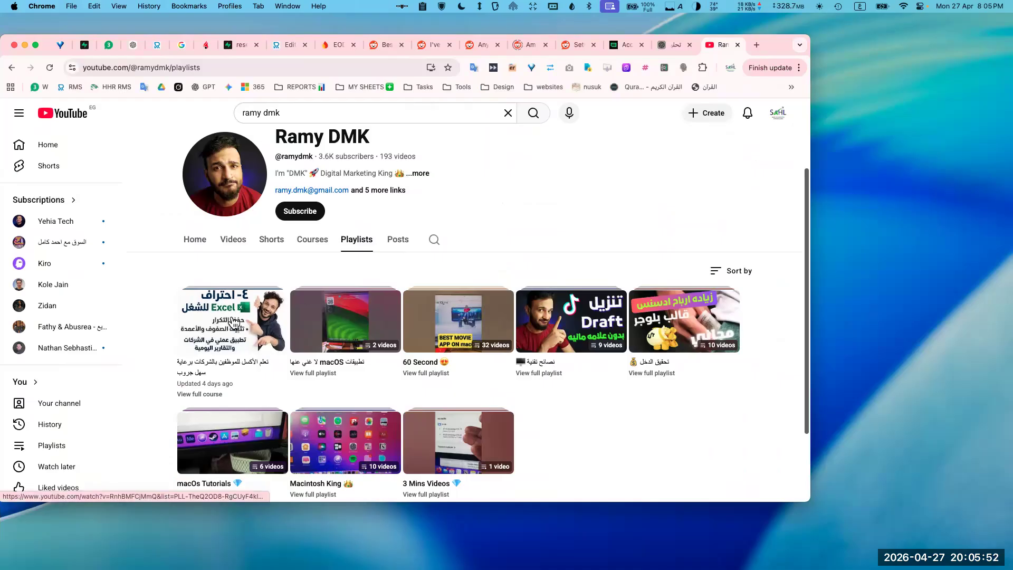
{"action": "left_click", "coordinate": [241, 319]}
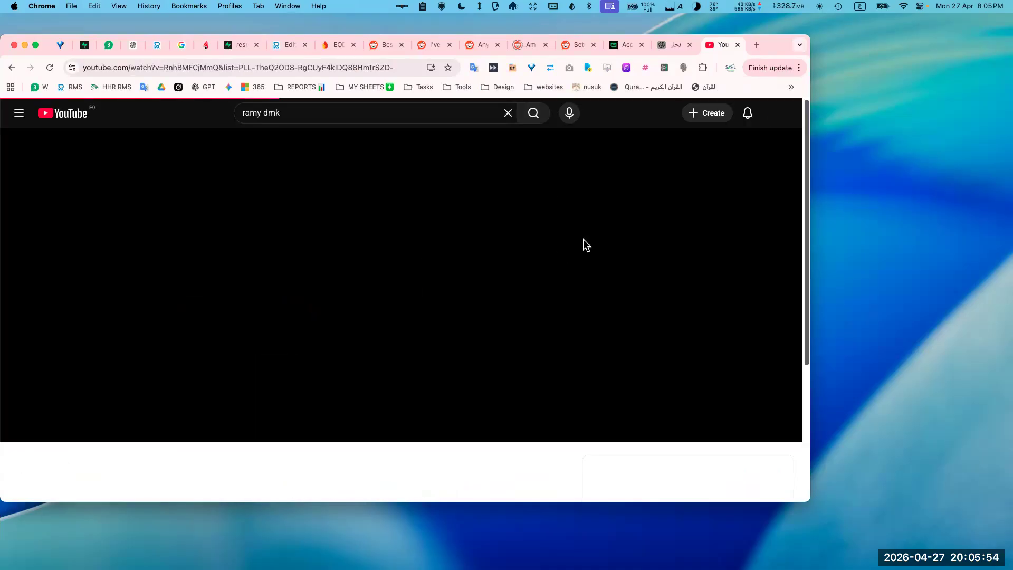
{"action": "left_click", "coordinate": [226, 355]}
{"action": "key", "text": "ctrl+Left"}
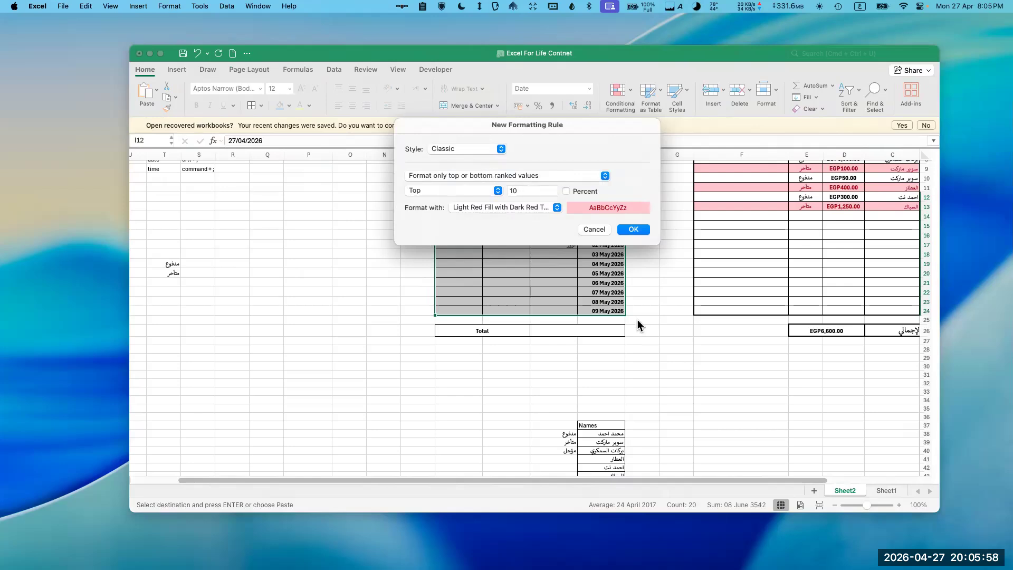
Step: Set the new rule to format only cells that contain the specific text مدفوع
{"action": "left_click", "coordinate": [464, 175]}
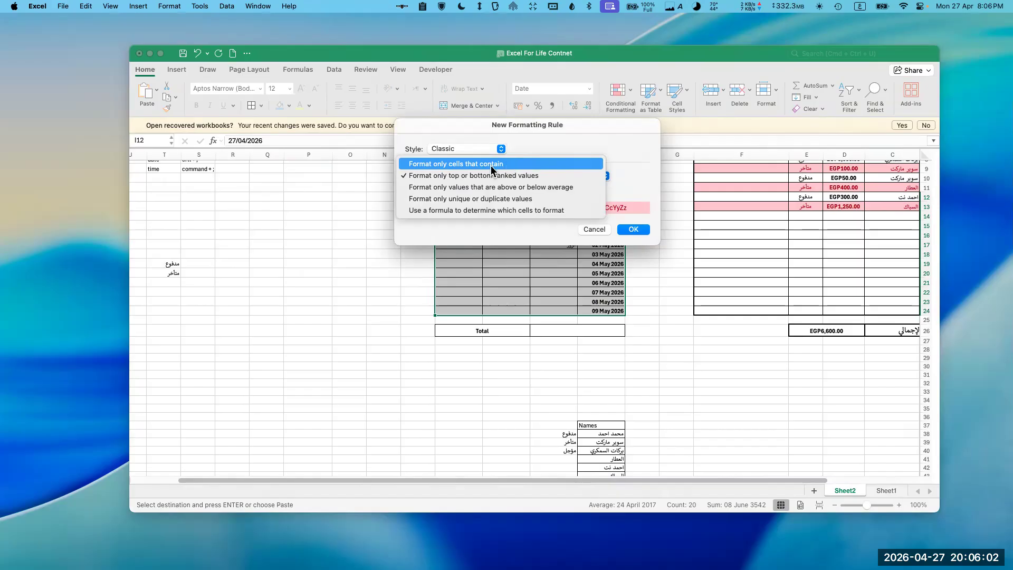
{"action": "left_click", "coordinate": [462, 165]}
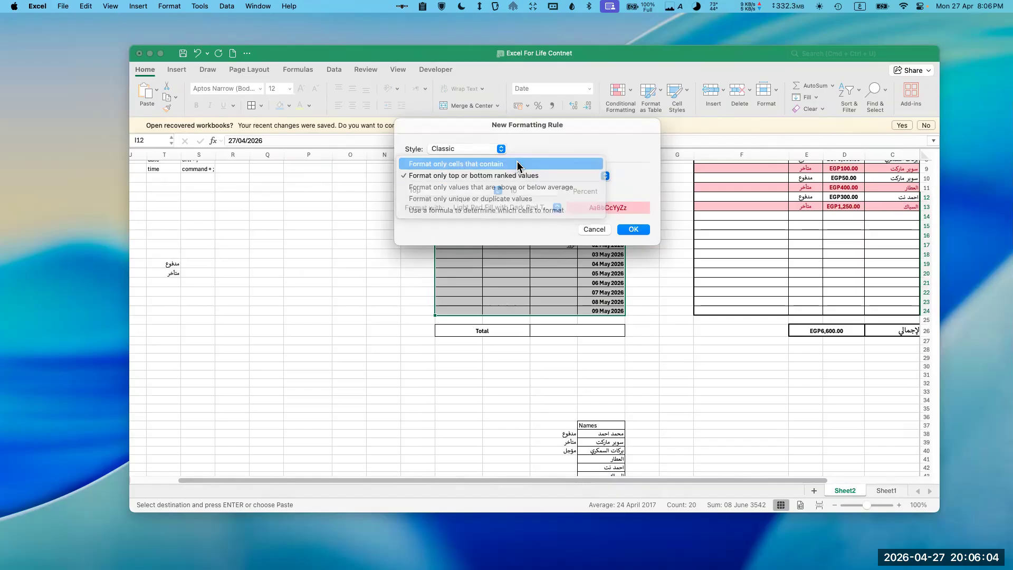
{"action": "left_click", "coordinate": [409, 192]}
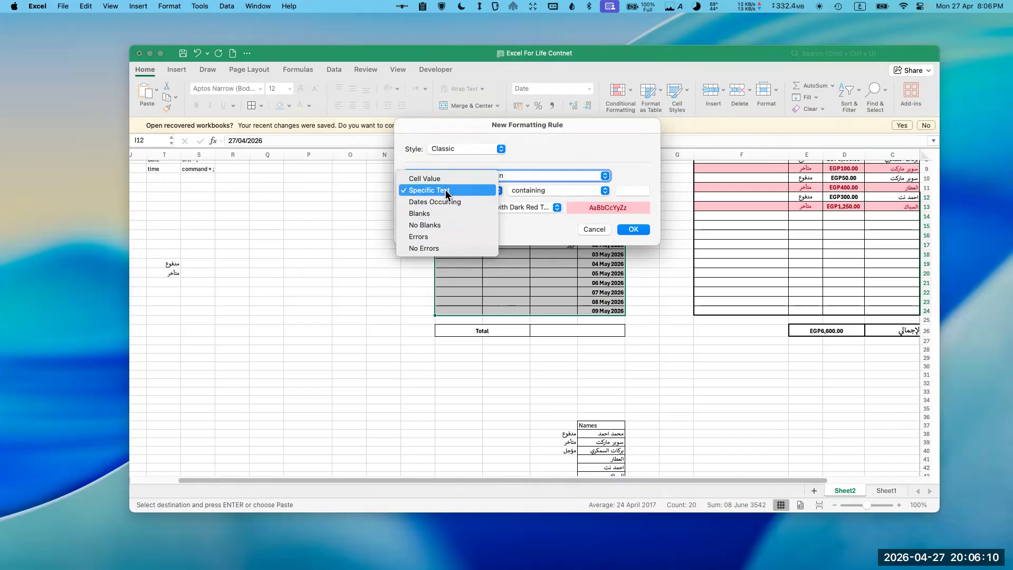
{"action": "left_click", "coordinate": [427, 191]}
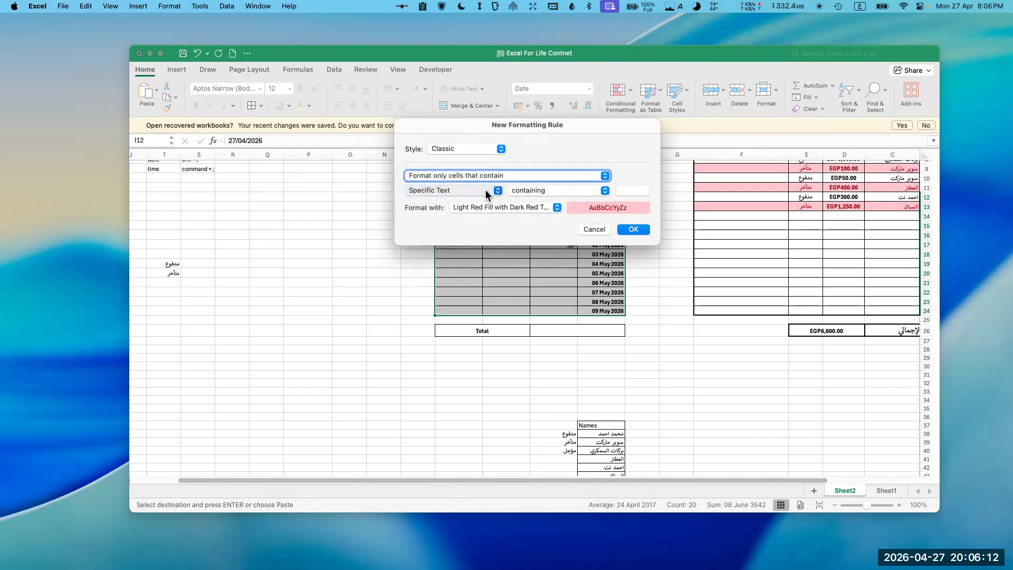
{"action": "left_click", "coordinate": [558, 195]}
{"action": "left_click", "coordinate": [601, 191]}
{"action": "left_click", "coordinate": [628, 191]}
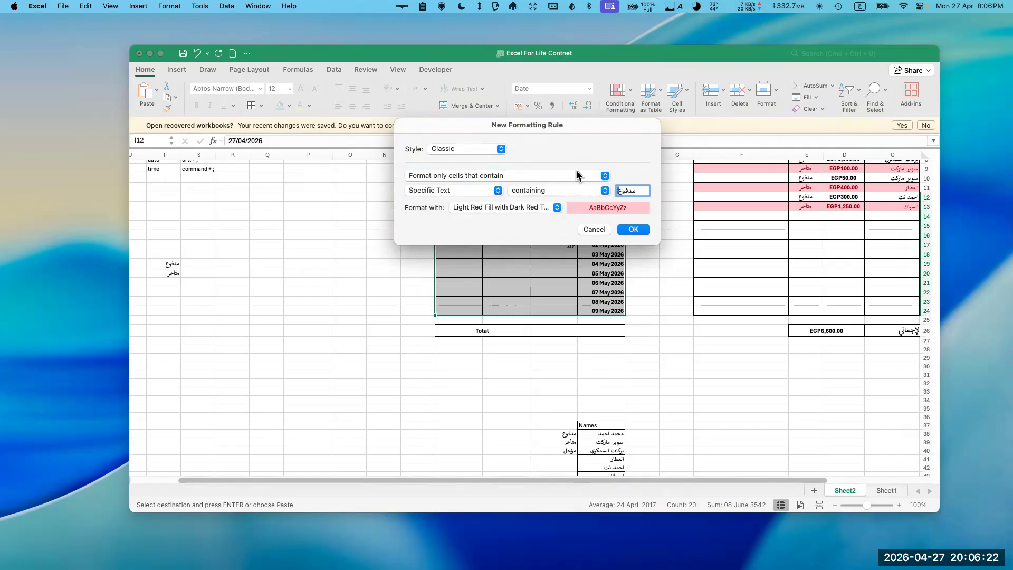
Step: Give the مدفوع rule Green Fill with Dark Green Text and apply it to the table
{"action": "left_click", "coordinate": [538, 211]}
{"action": "left_click", "coordinate": [491, 230]}
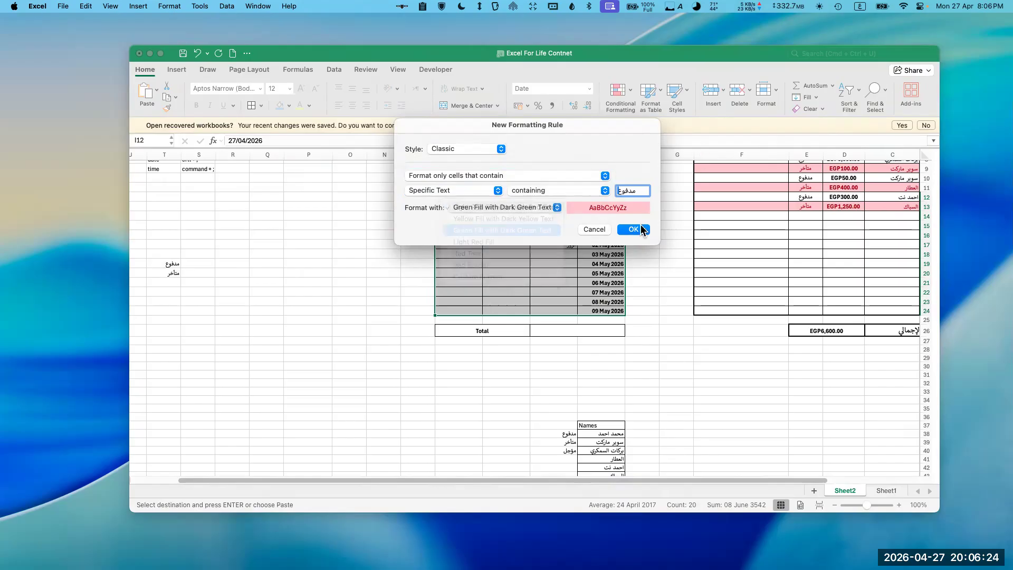
{"action": "left_click", "coordinate": [640, 231]}
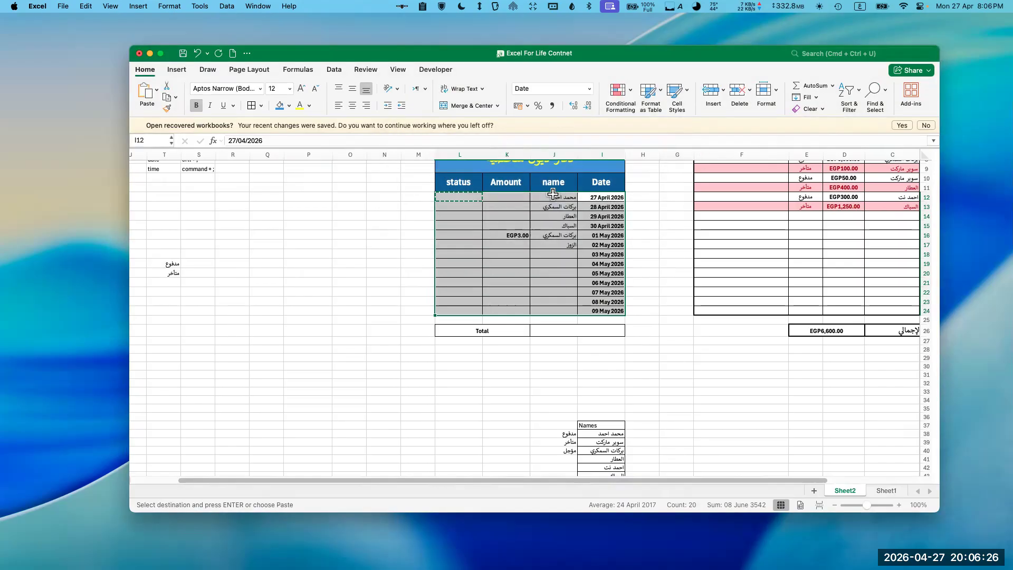
Step: Choose مدفوع from the dropdown in status cell L12 to test the conditional formatting
{"action": "left_click", "coordinate": [511, 197]}
{"action": "left_click", "coordinate": [478, 196]}
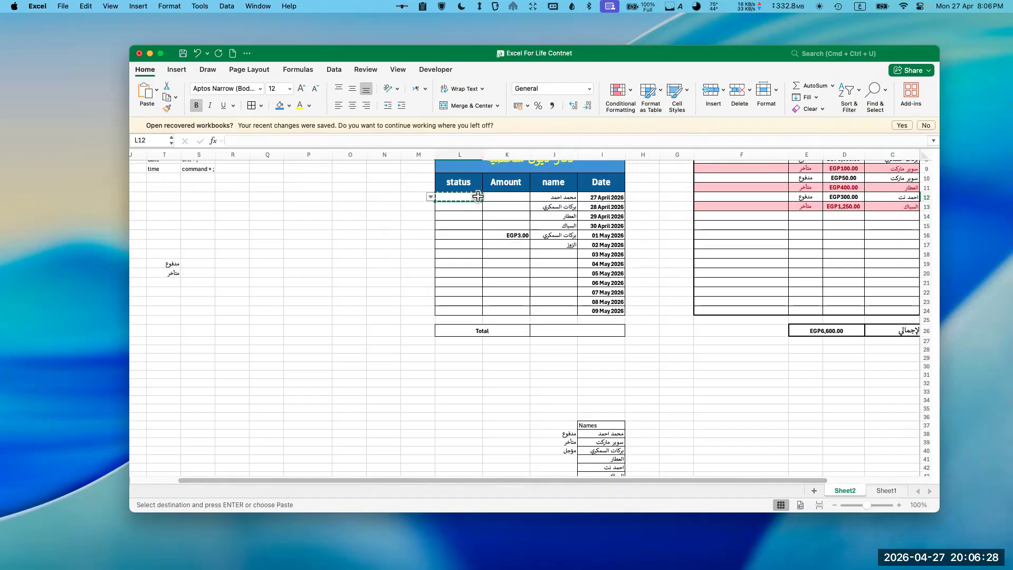
{"action": "left_click", "coordinate": [430, 197]}
{"action": "left_click", "coordinate": [467, 207]}
{"action": "left_click", "coordinate": [521, 198]}
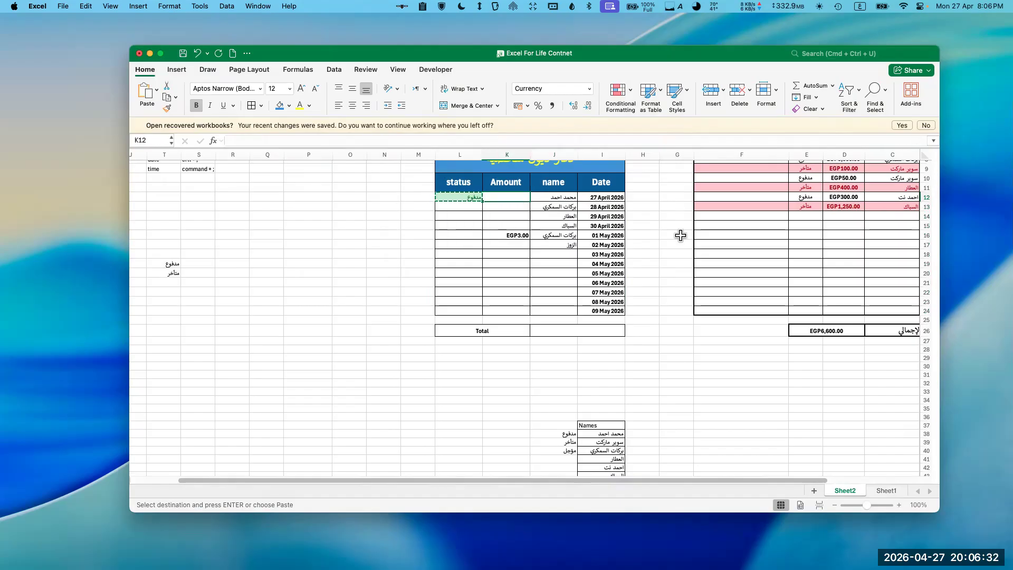